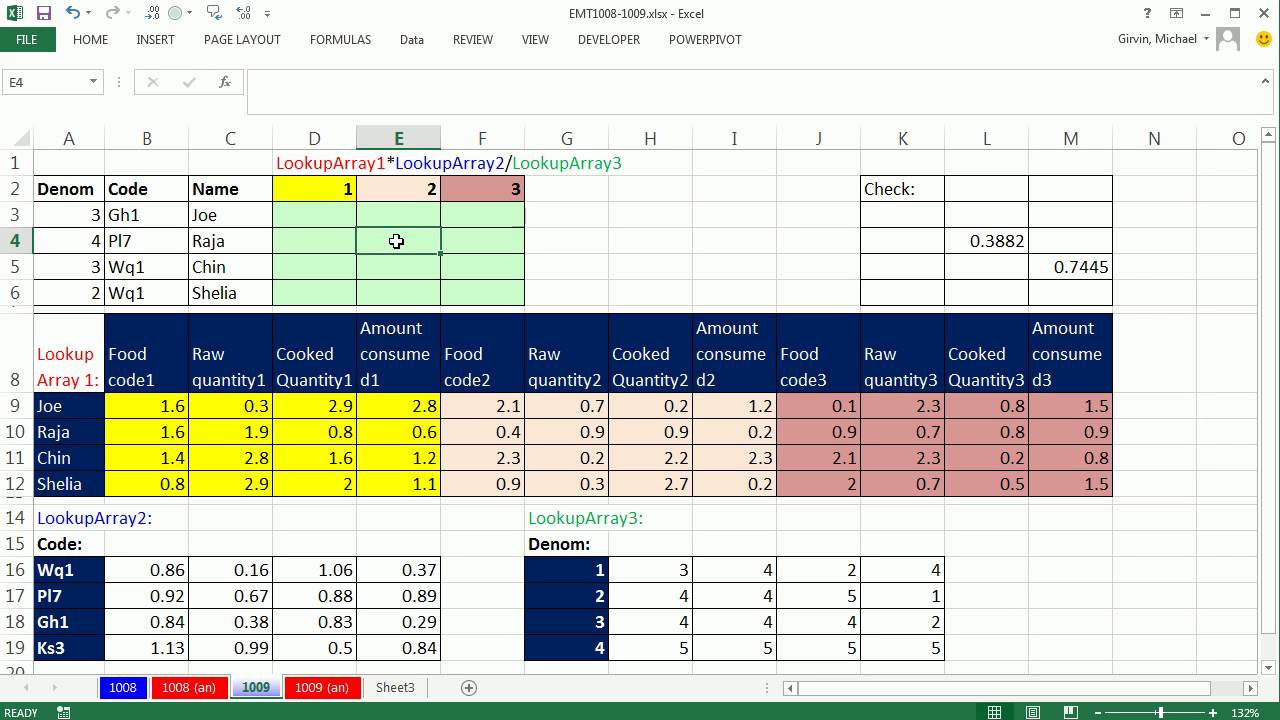
Step: Examine the denominator, code and name in row 4 and the related LookupArray1 ranges B10:E10 and F10:I10
click(90, 241)
click(112, 241)
click(228, 241)
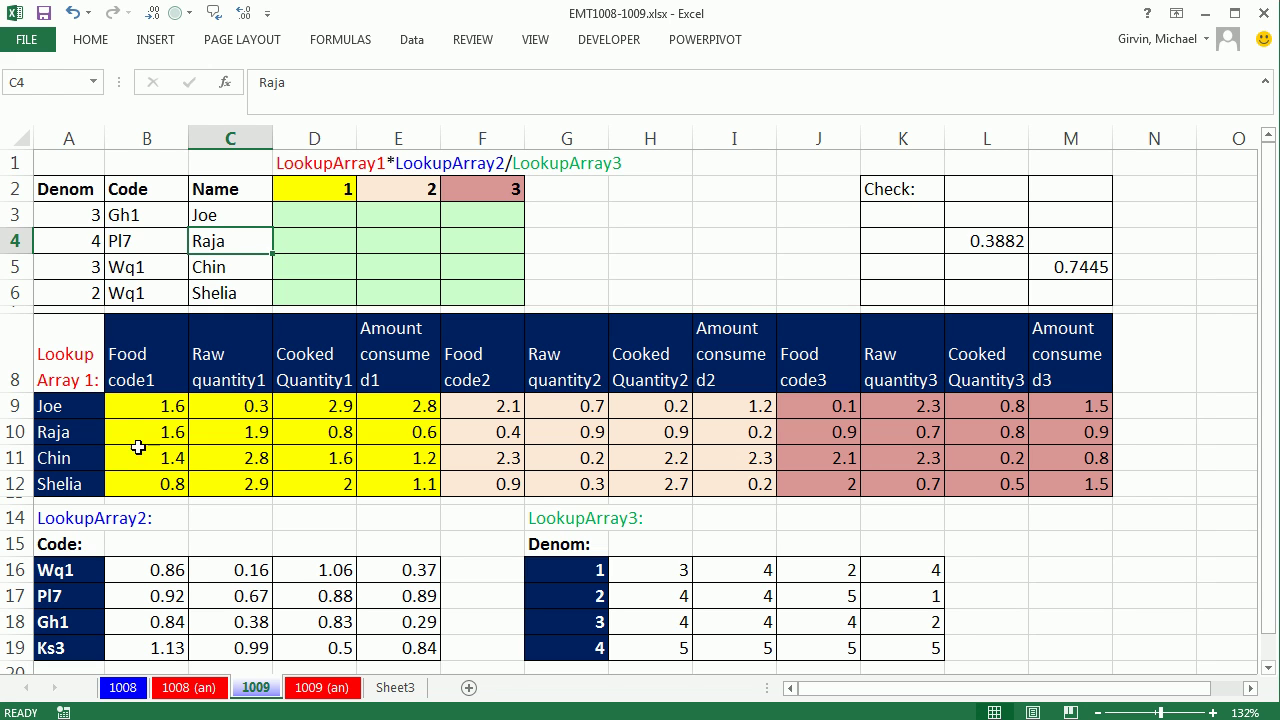
click(146, 245)
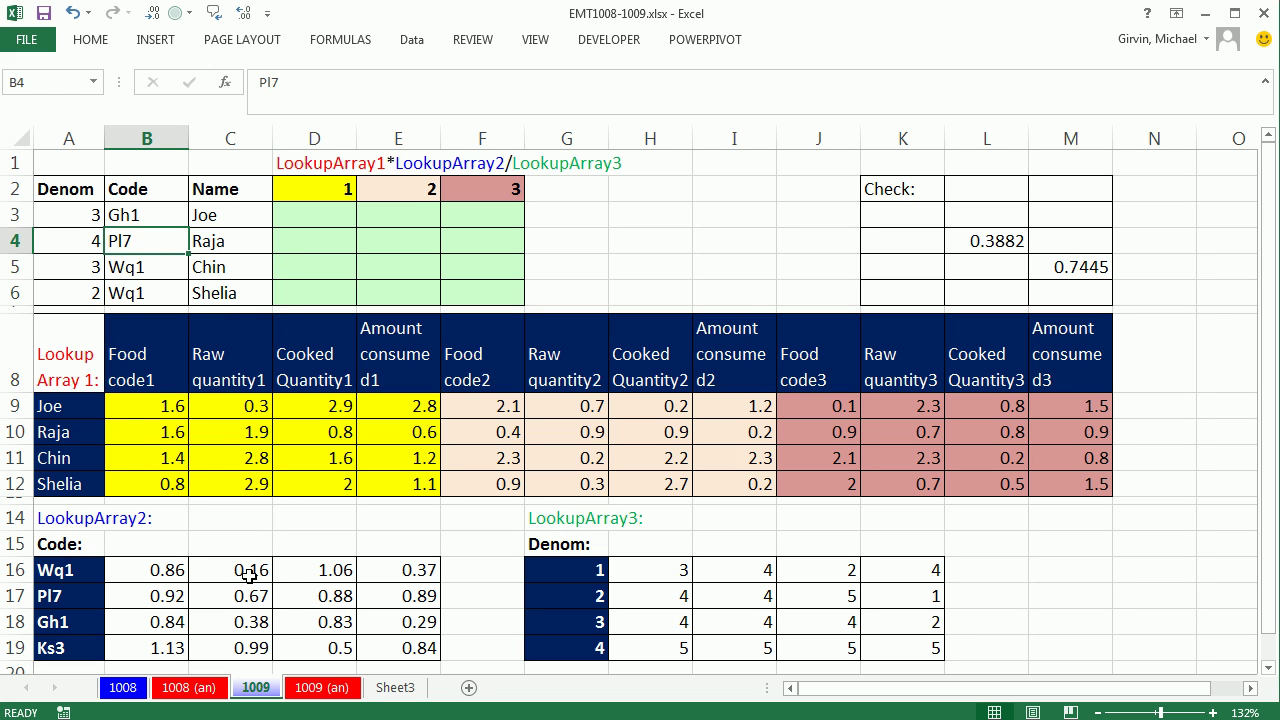
click(78, 250)
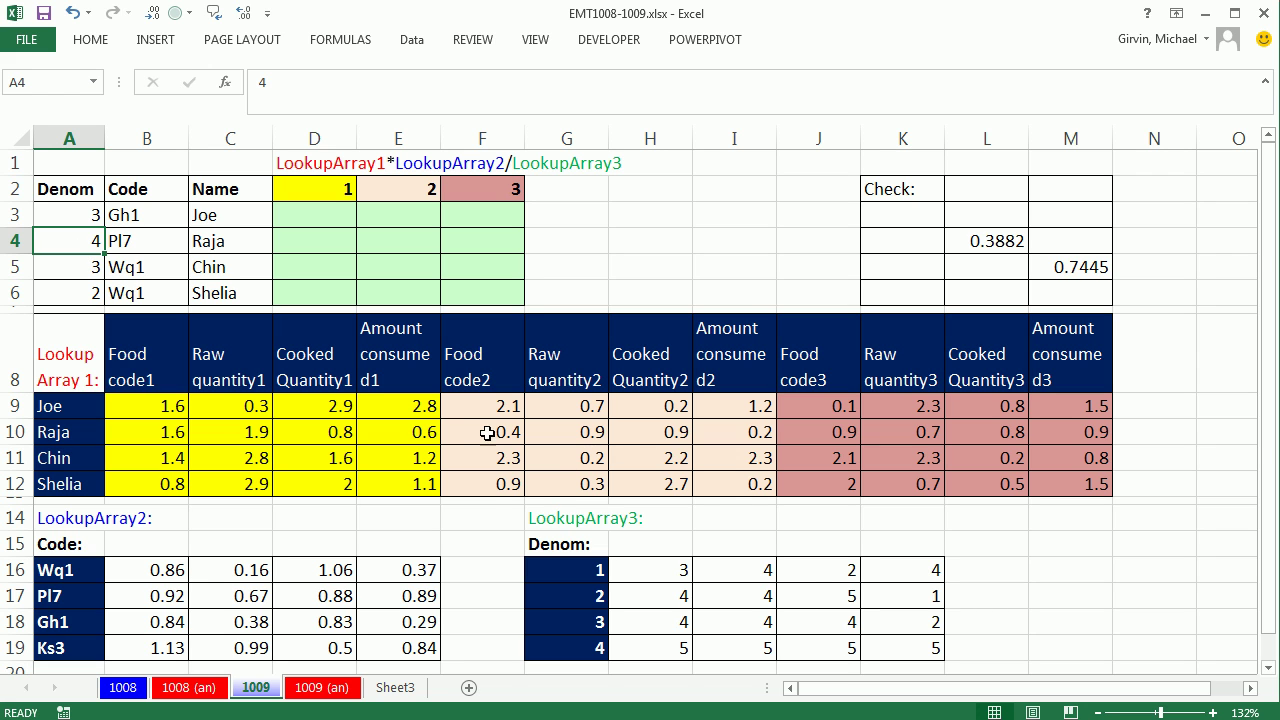
drag(481, 435, 725, 428)
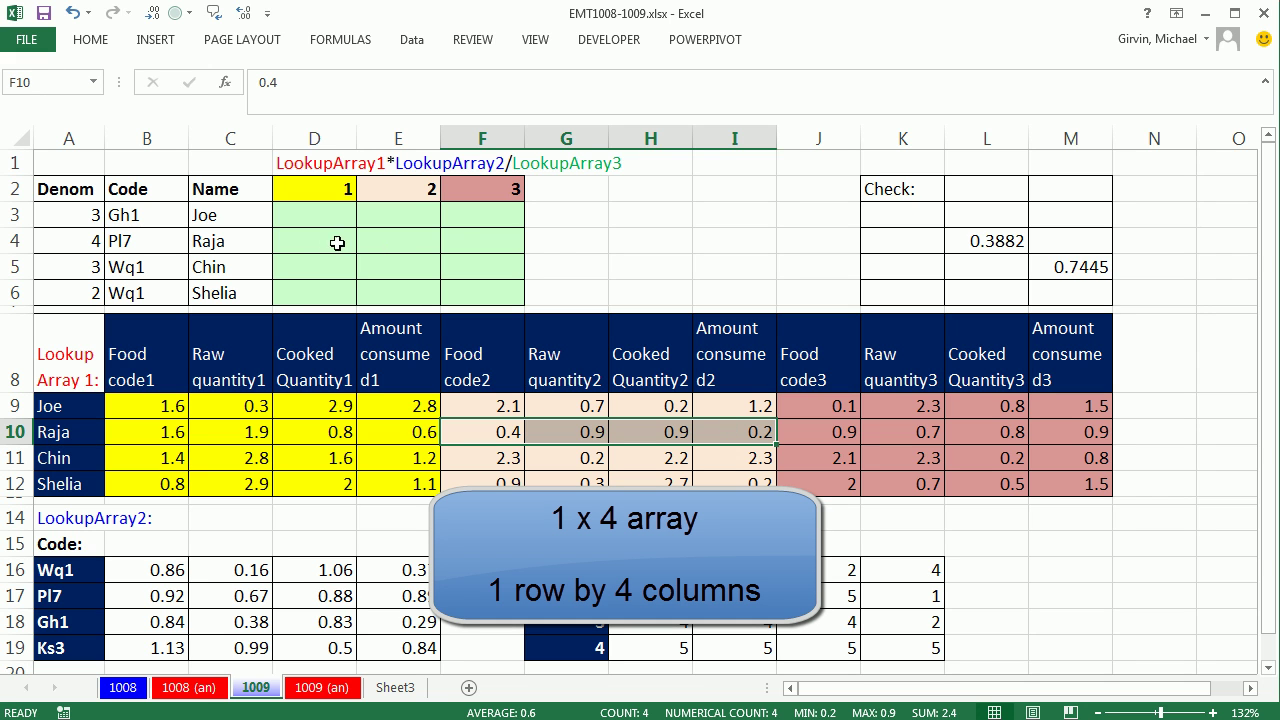
click(391, 247)
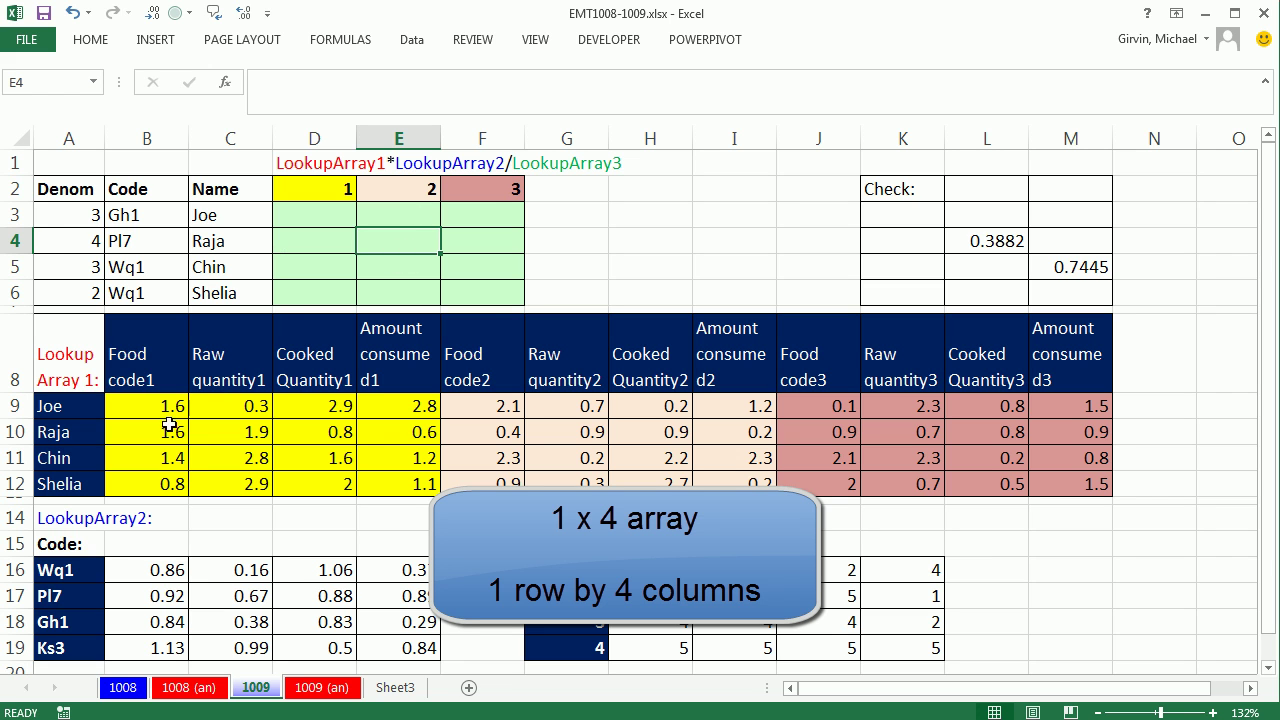
drag(135, 432, 396, 438)
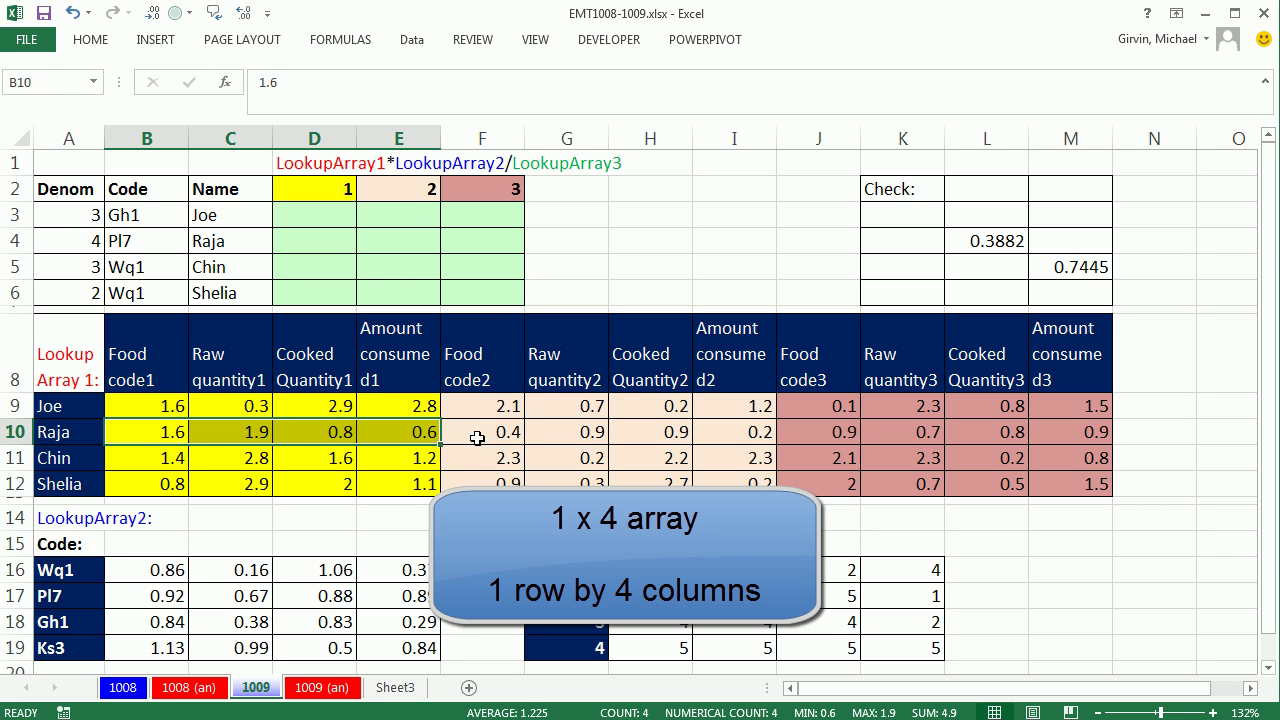
drag(478, 437, 728, 441)
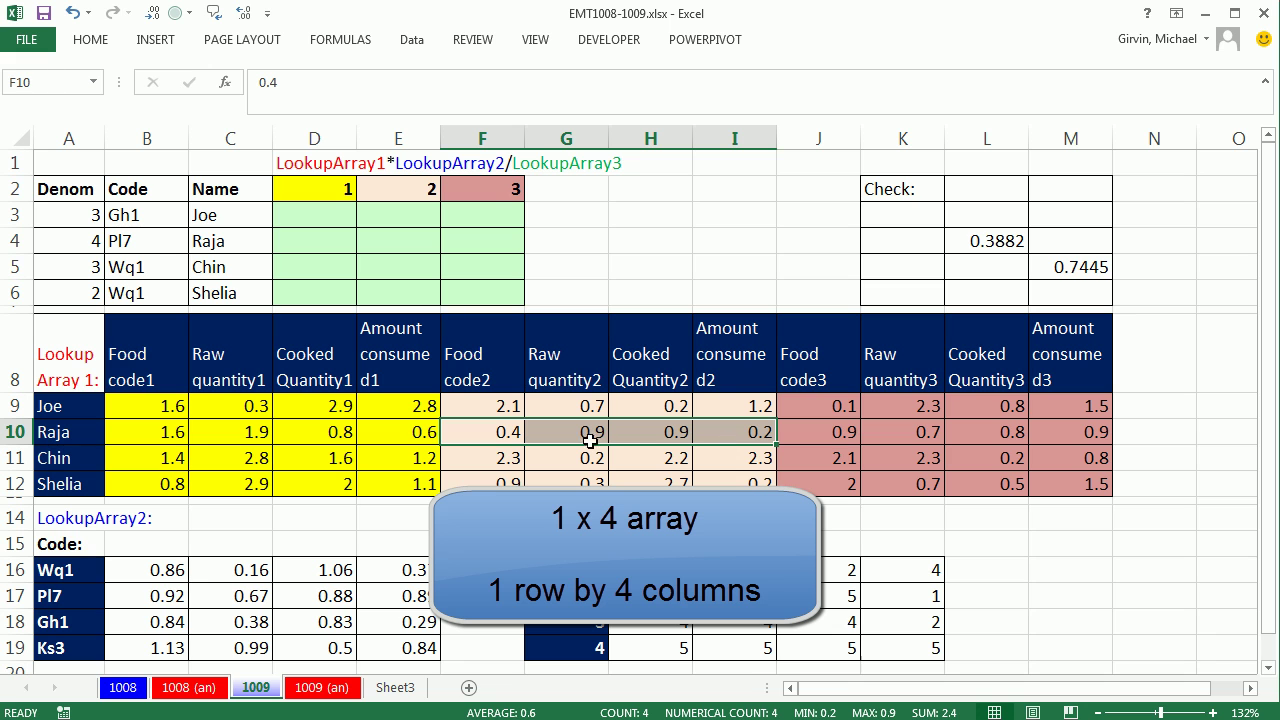
Step: Start a SUMPRODUCT formula in E4 with F10:I10 as the first array
click(398, 245)
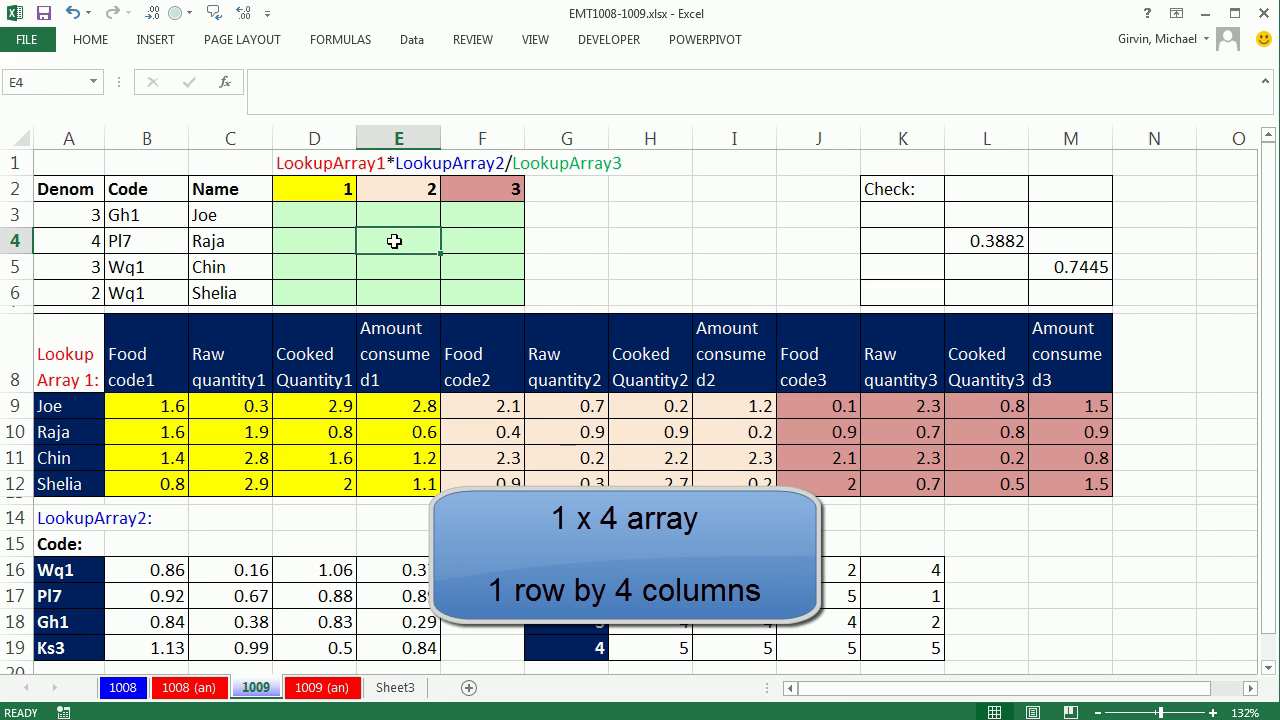
text(=sum)
key(Tab)
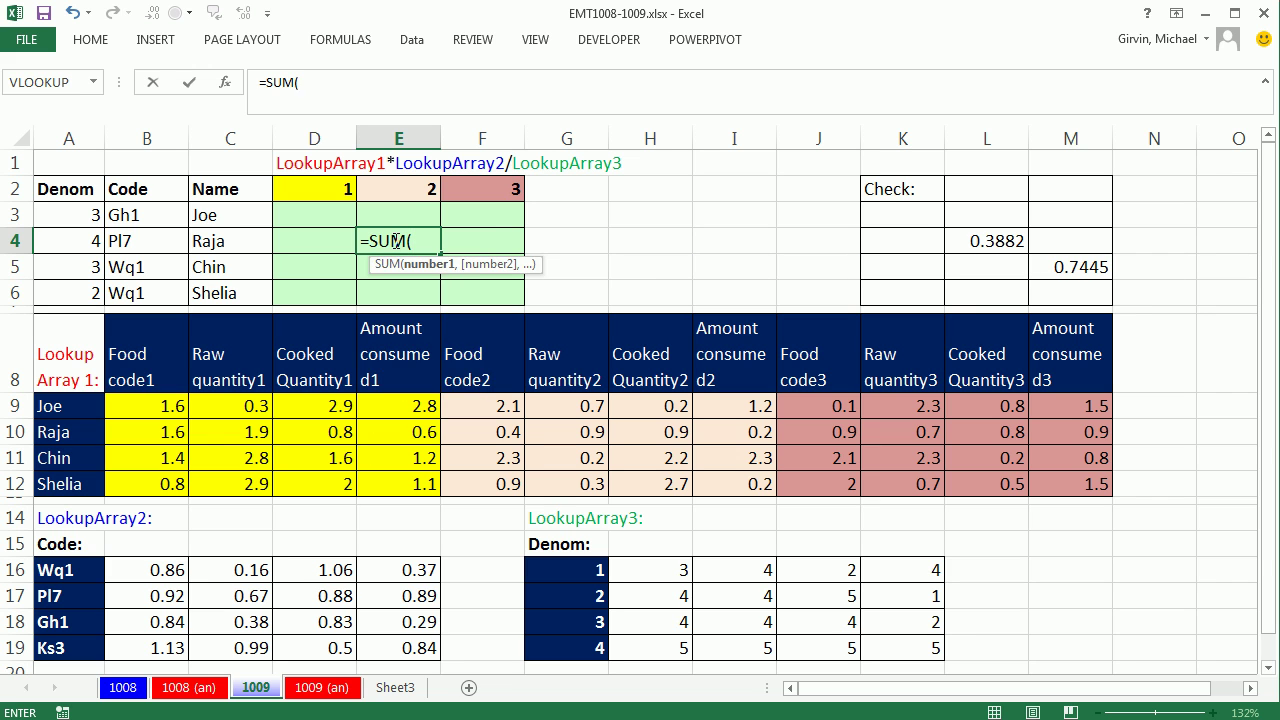
key(BackSpace)
text(p)
key(Tab)
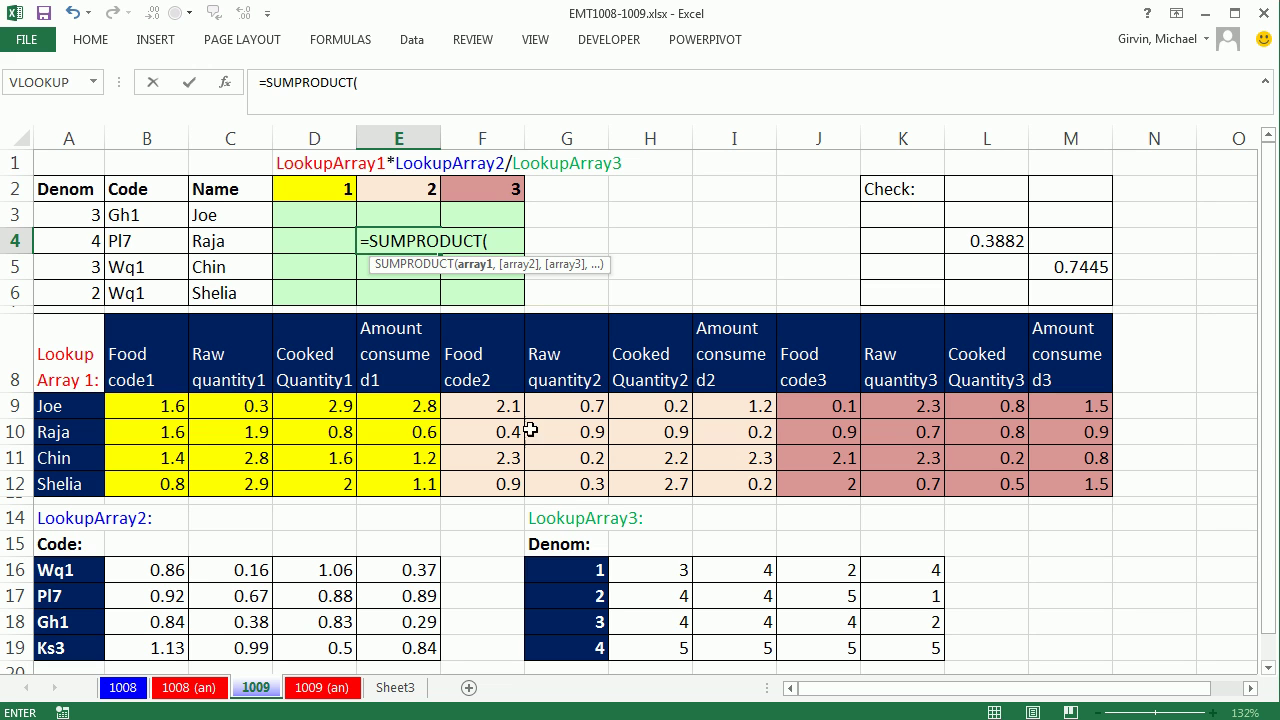
click(492, 430)
drag(564, 431, 754, 432)
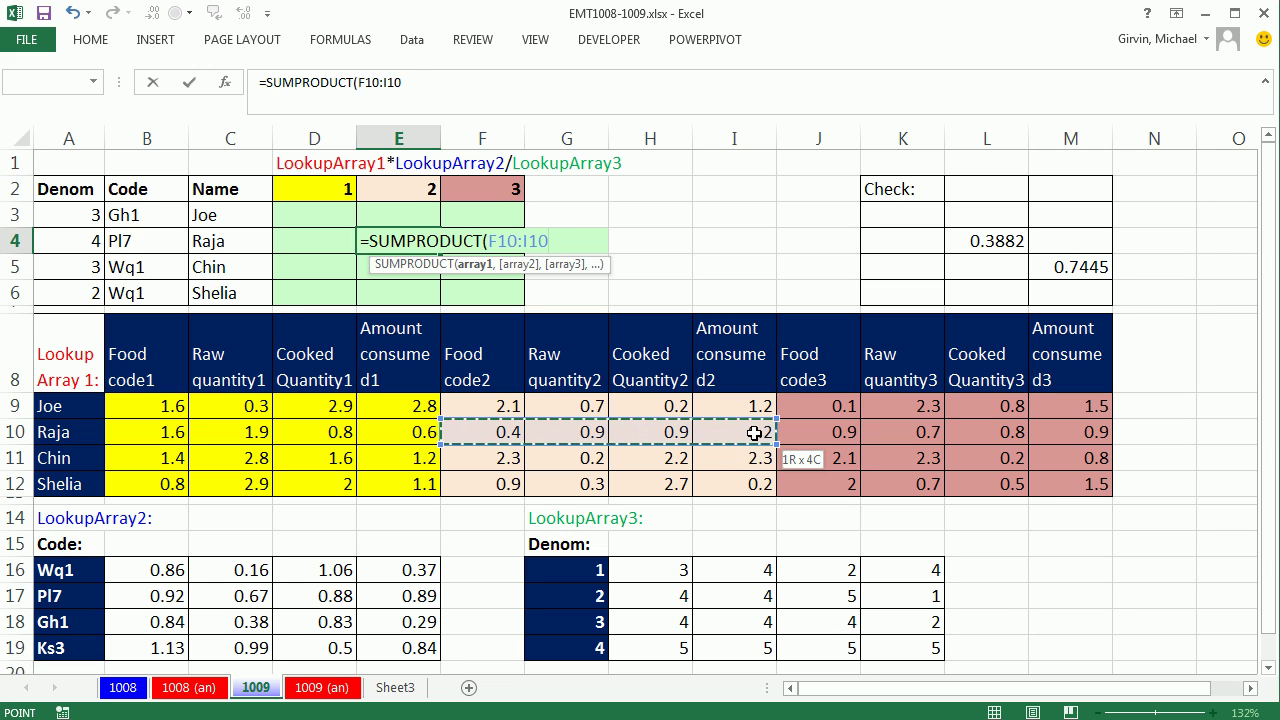
text(,)
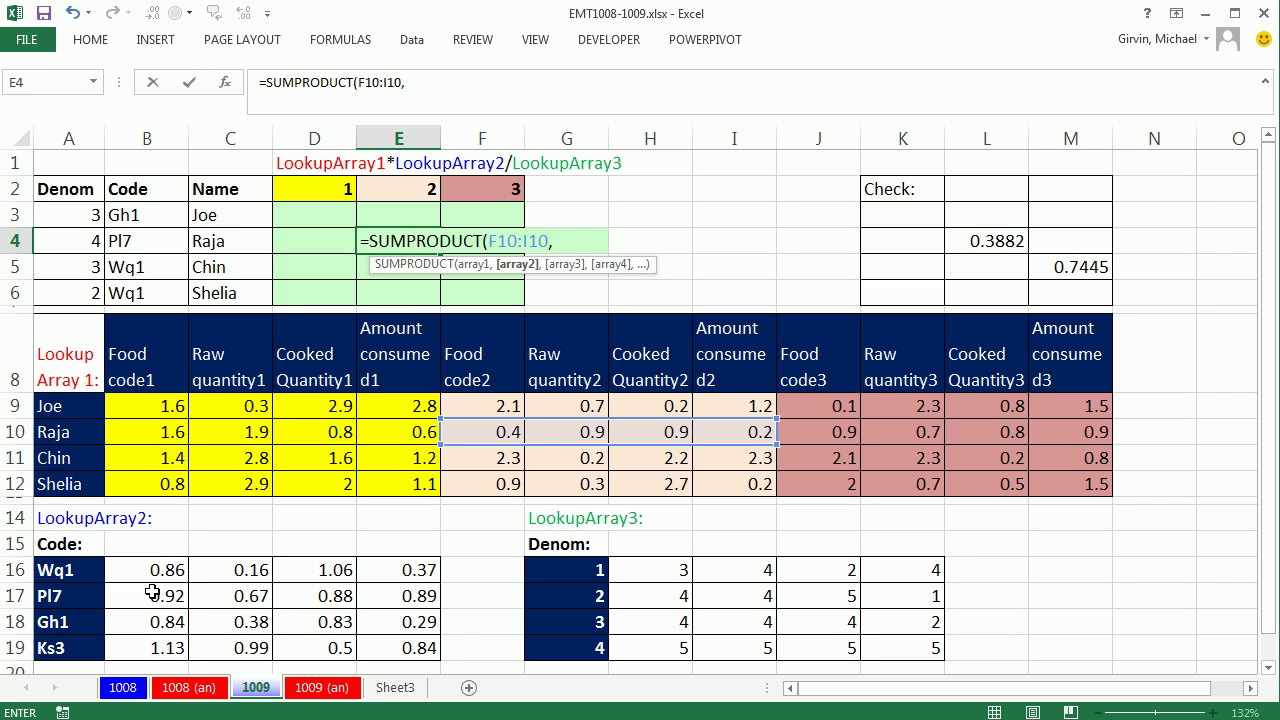
Step: Complete the SUMPRODUCT formula in E4 with B17:E17 as the second array and 1/H19:K19 as the third
drag(152, 595, 373, 596)
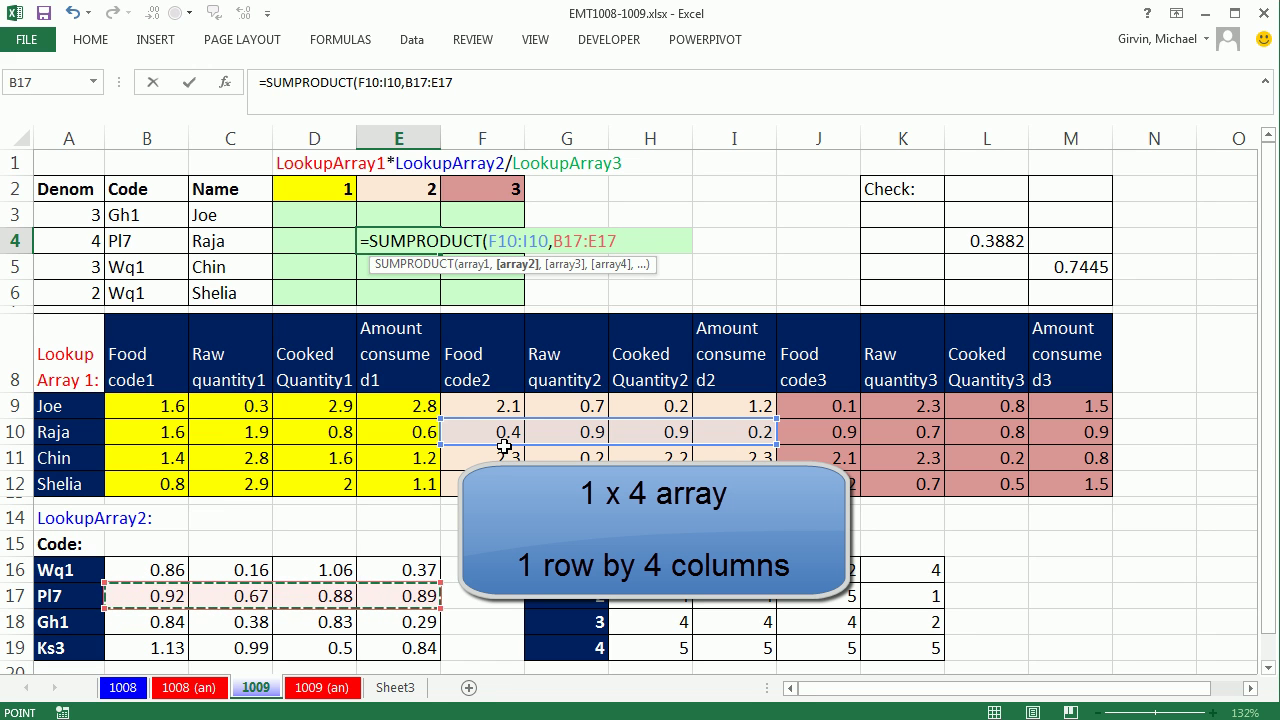
text(,)
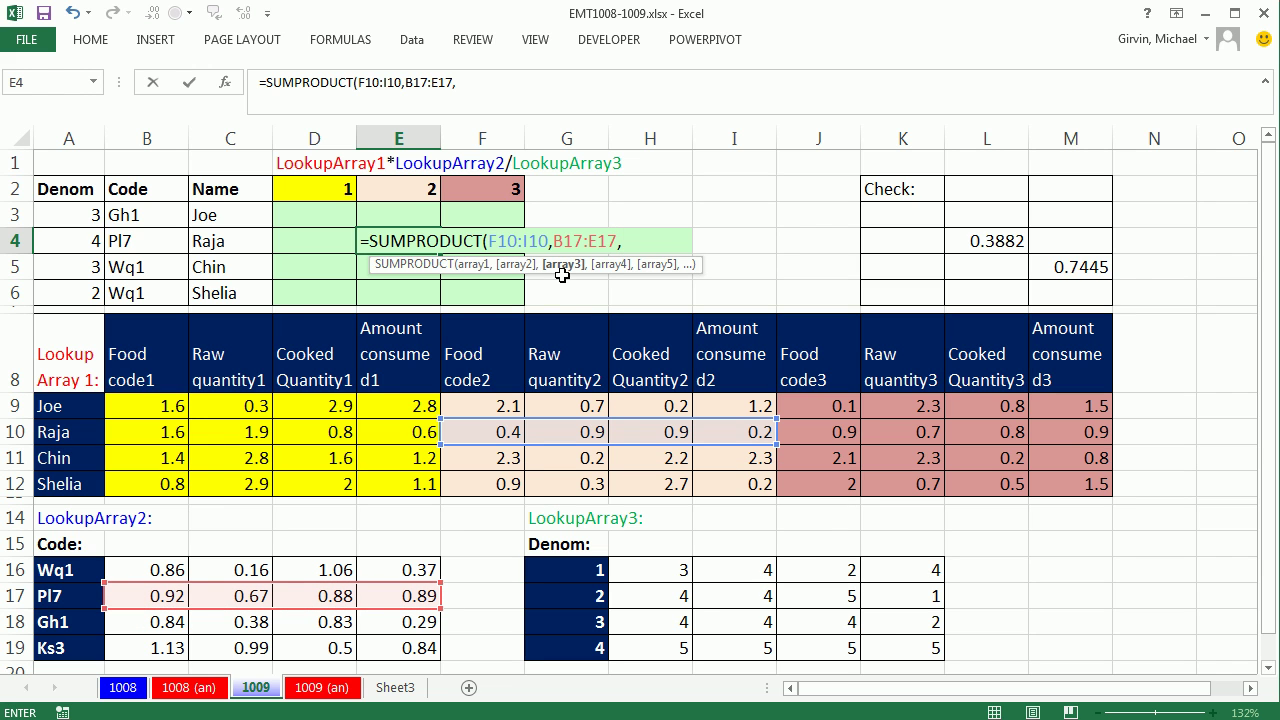
text(1/)
drag(648, 648, 890, 654)
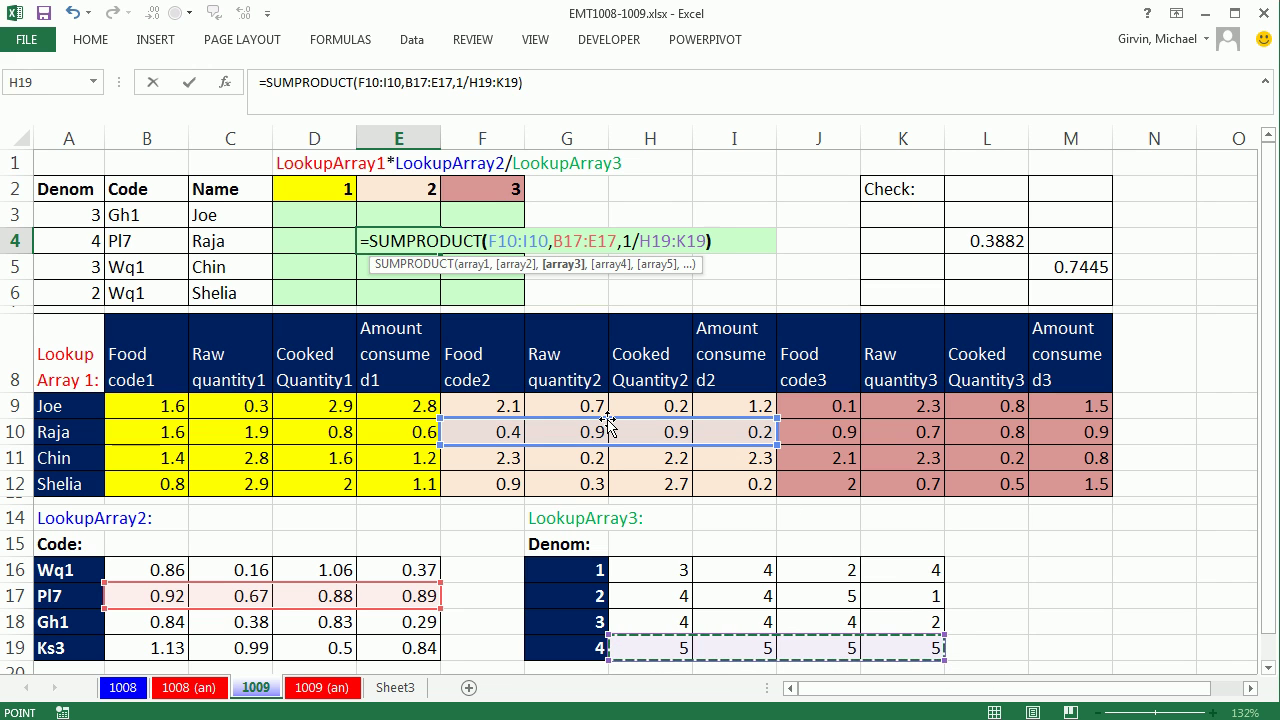
text())
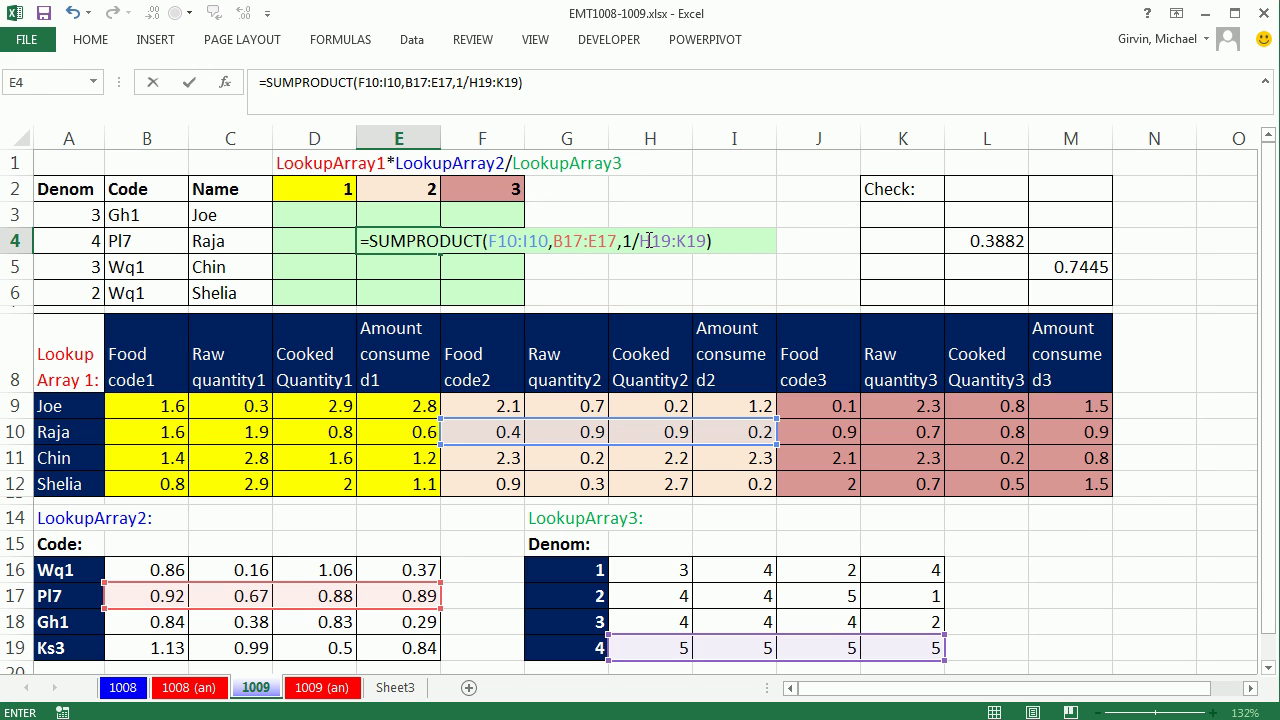
key(ctrl+Return)
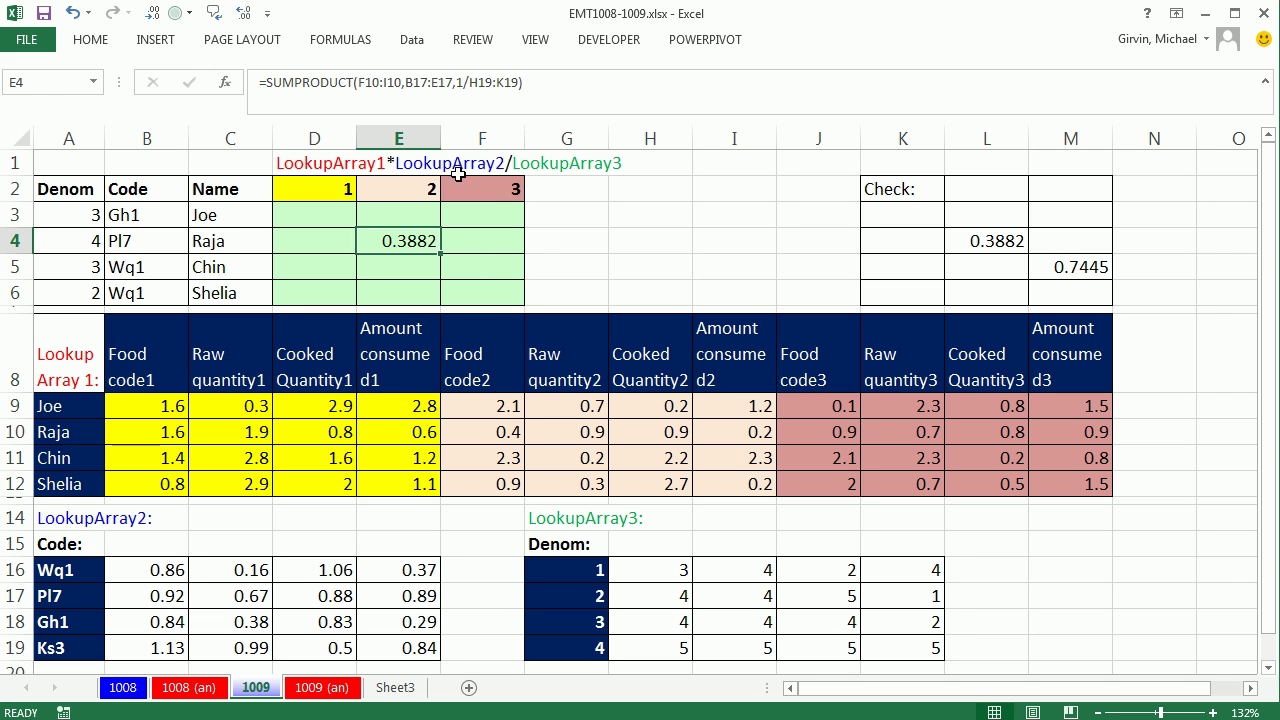
Step: Move the formula =SUMPRODUCT(F10:I10,B17:E17,1/H19:K19) unchanged from E4 to I4, leaving E4 empty
click(565, 108)
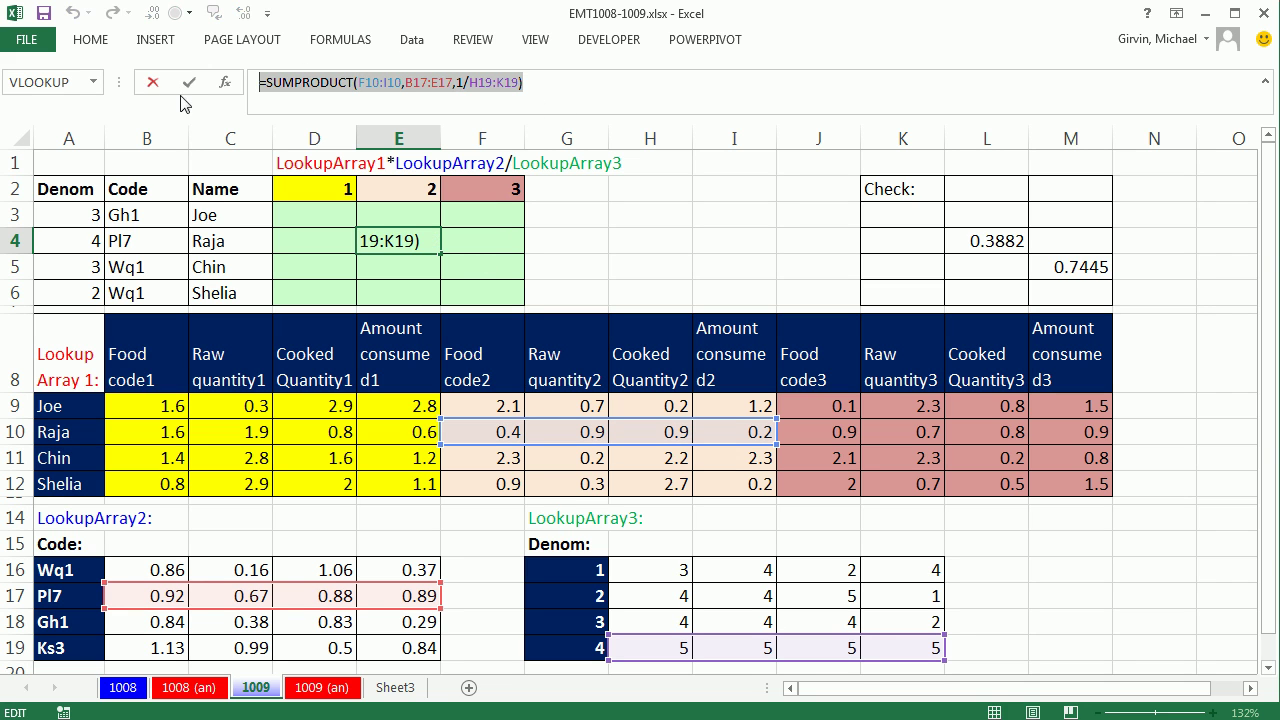
key(ctrl+Return)
click(707, 240)
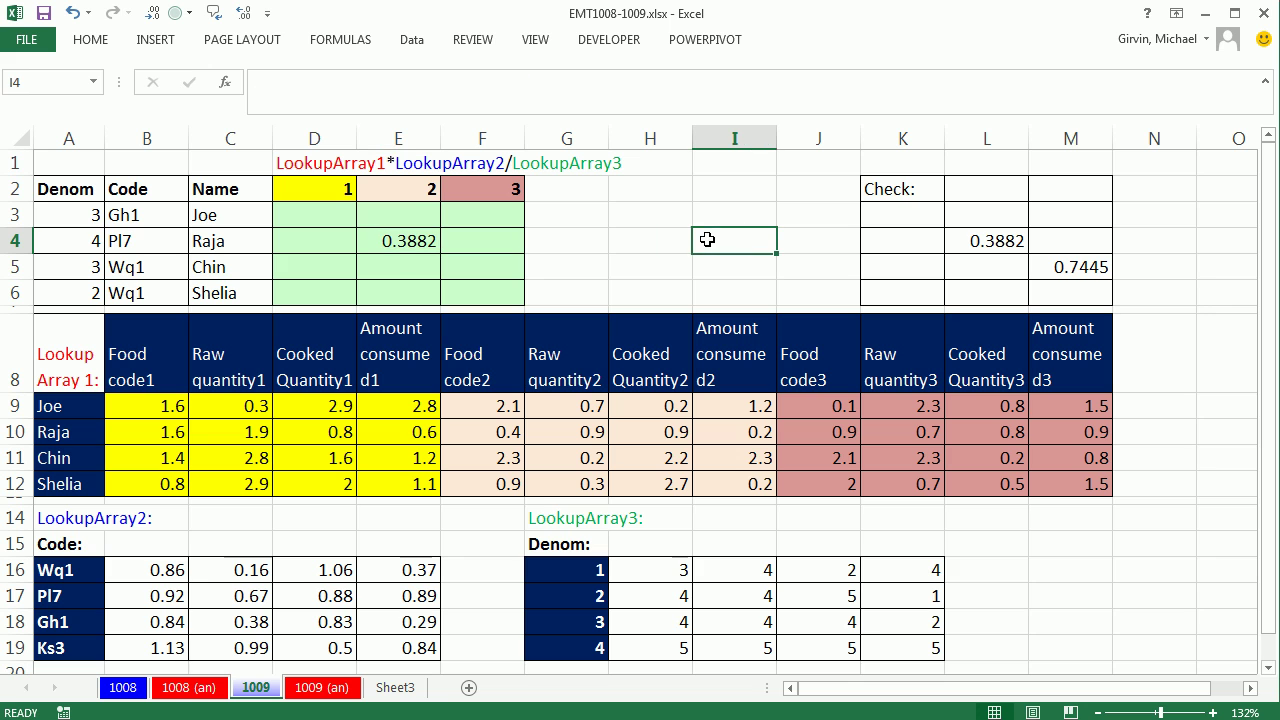
text(=SUMPRODUCT(F10:I10,B17:E17,1/H19:K19))
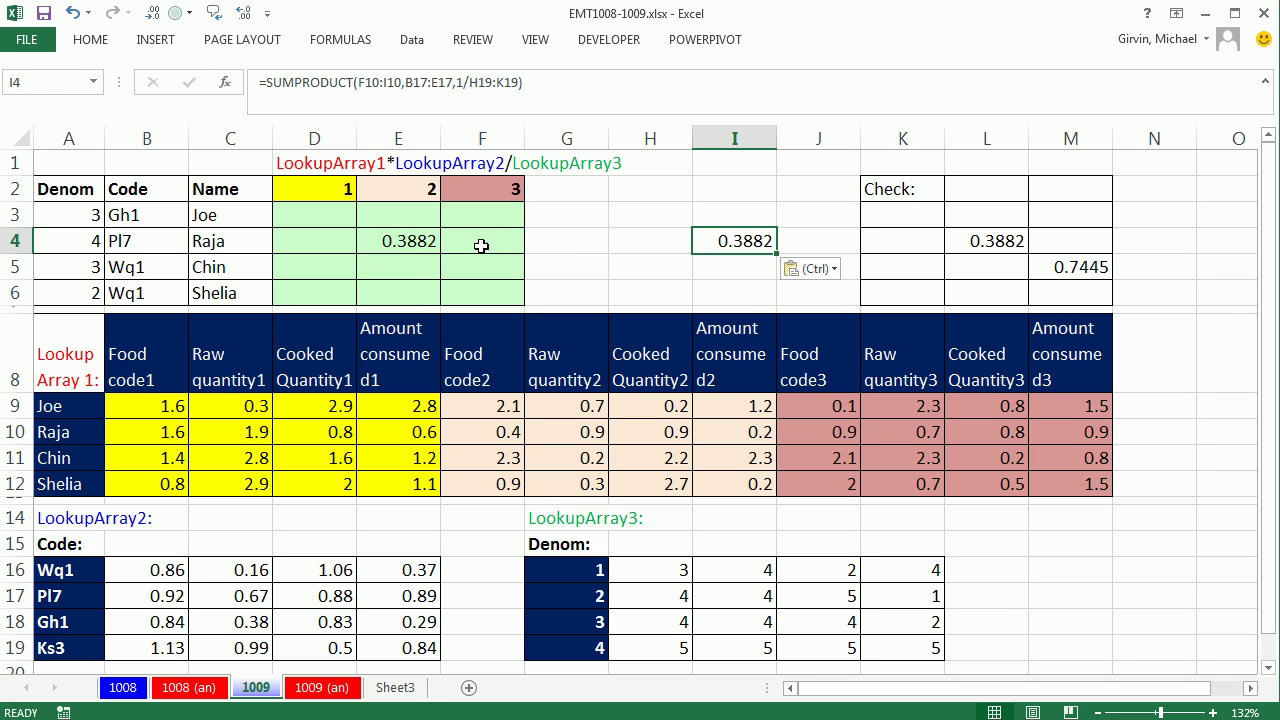
click(399, 238)
key(Delete)
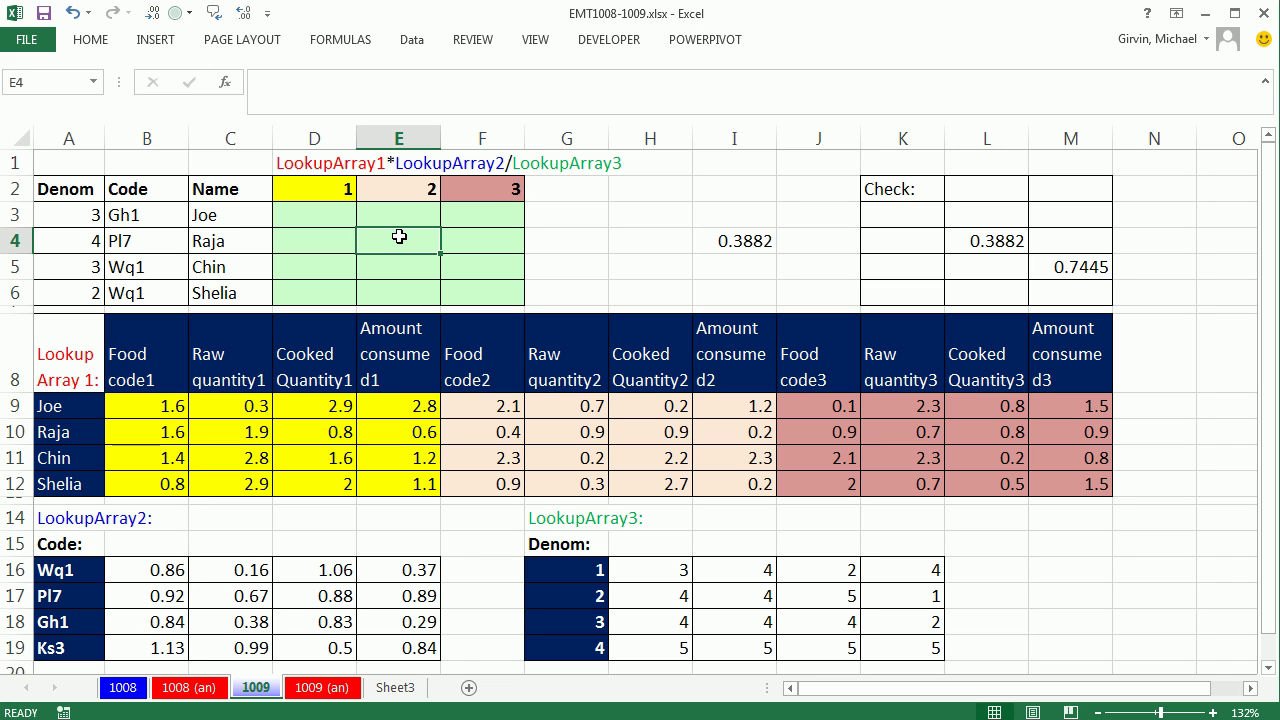
click(142, 242)
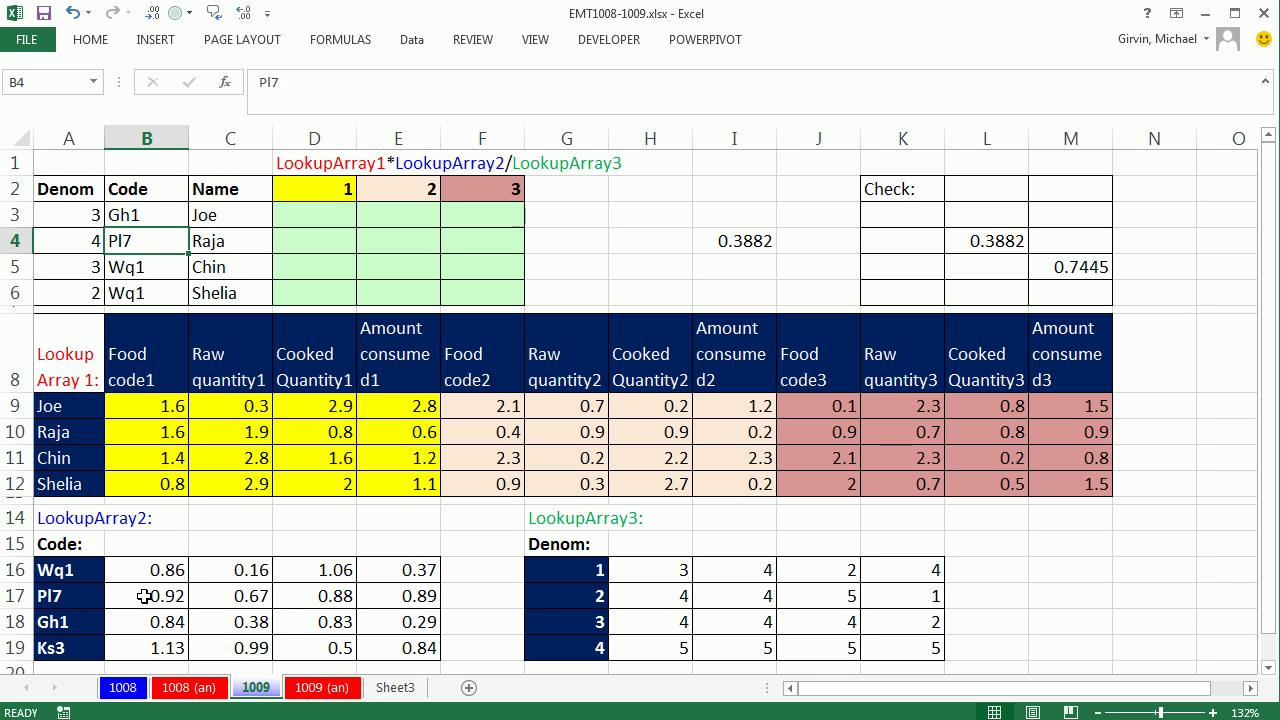
drag(147, 596, 381, 601)
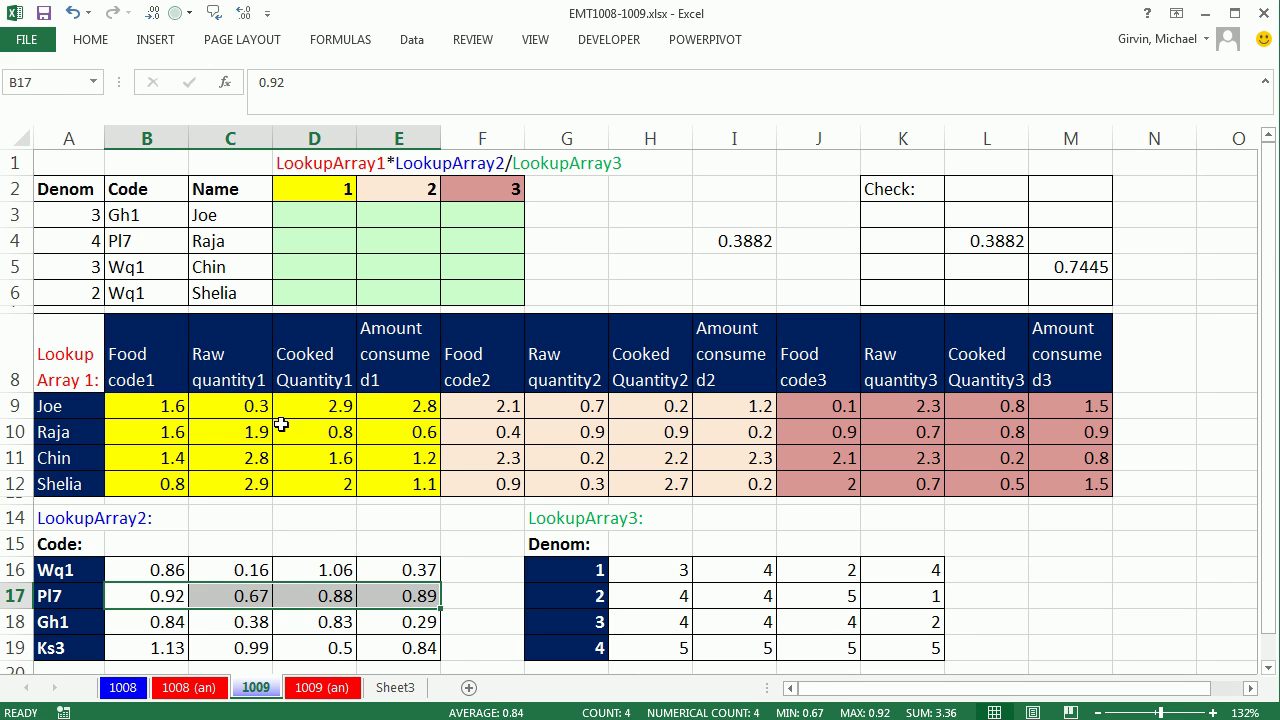
drag(151, 408, 1055, 487)
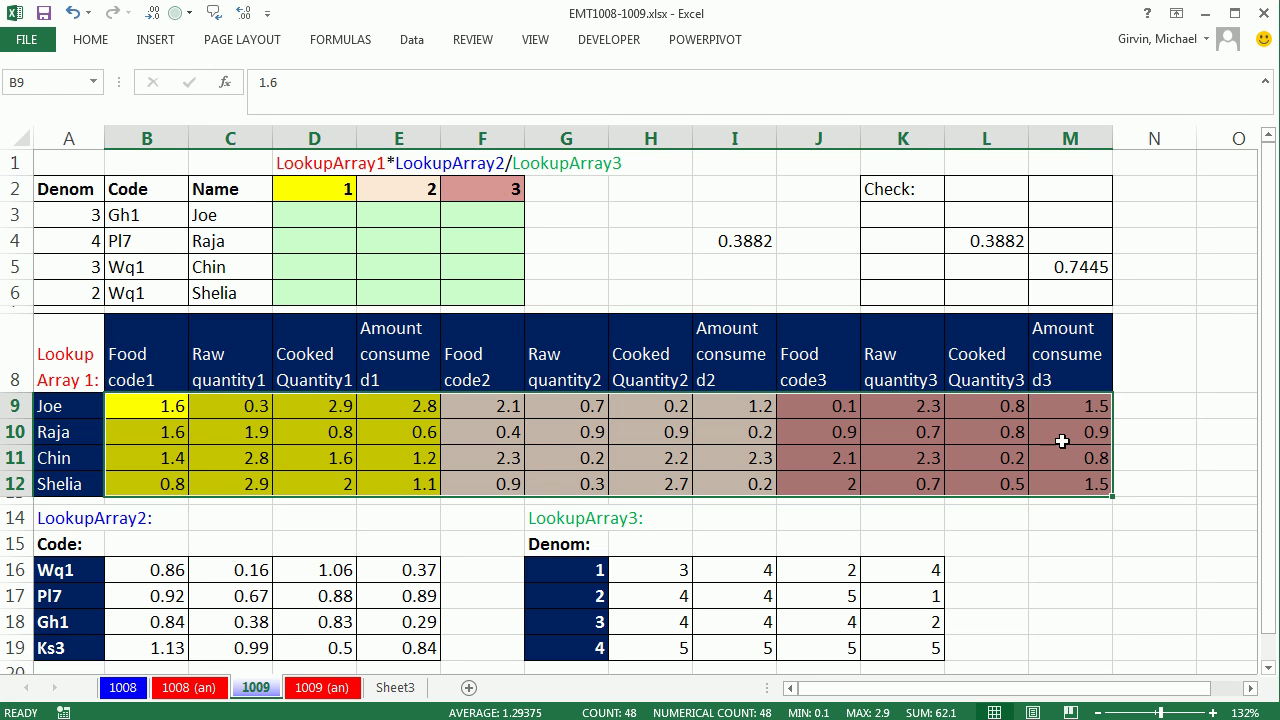
Step: Start a VLOOKUP formula in E4 with $C4 as the lookup value and $A$9:$M$12 as the table array
click(414, 248)
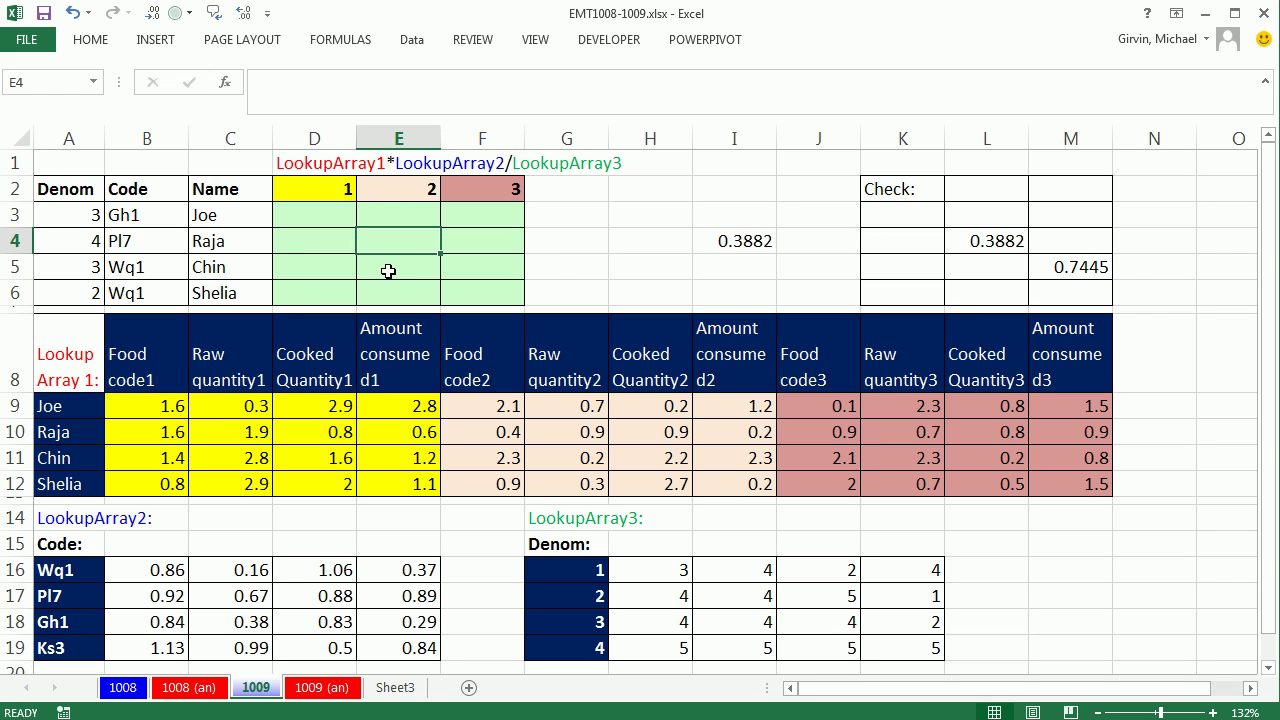
text(=vl)
key(Tab)
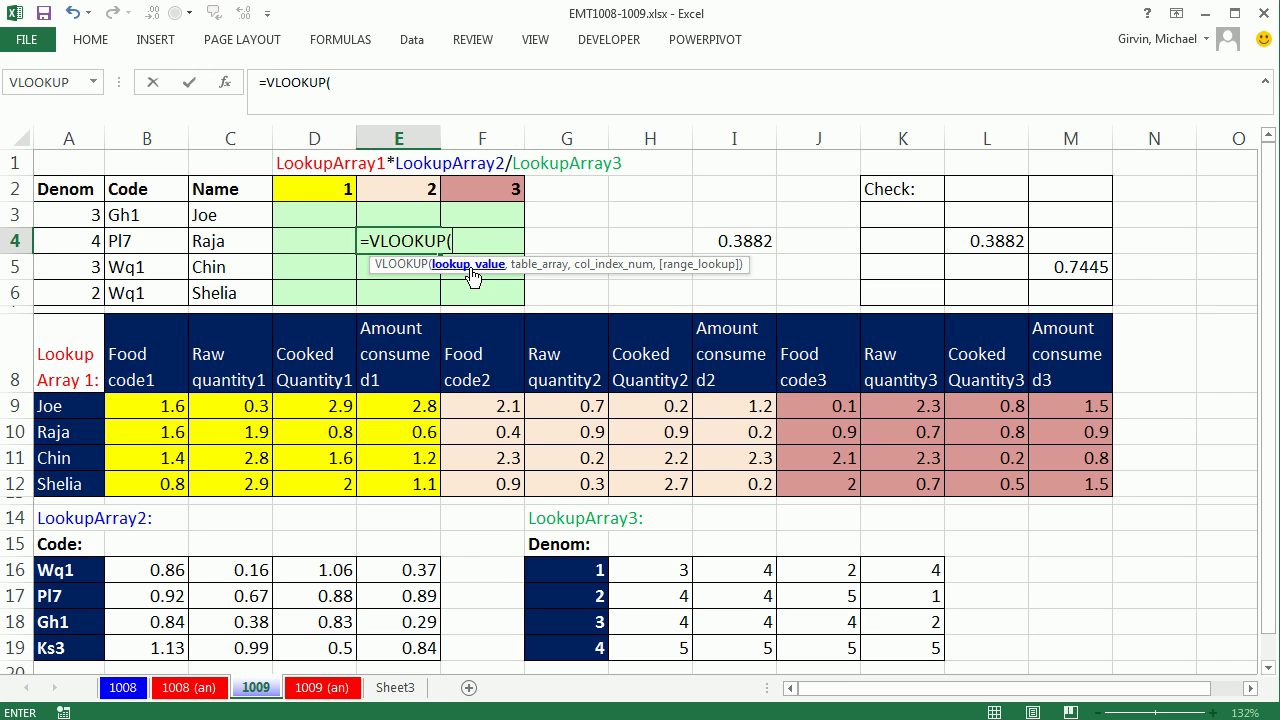
click(212, 241)
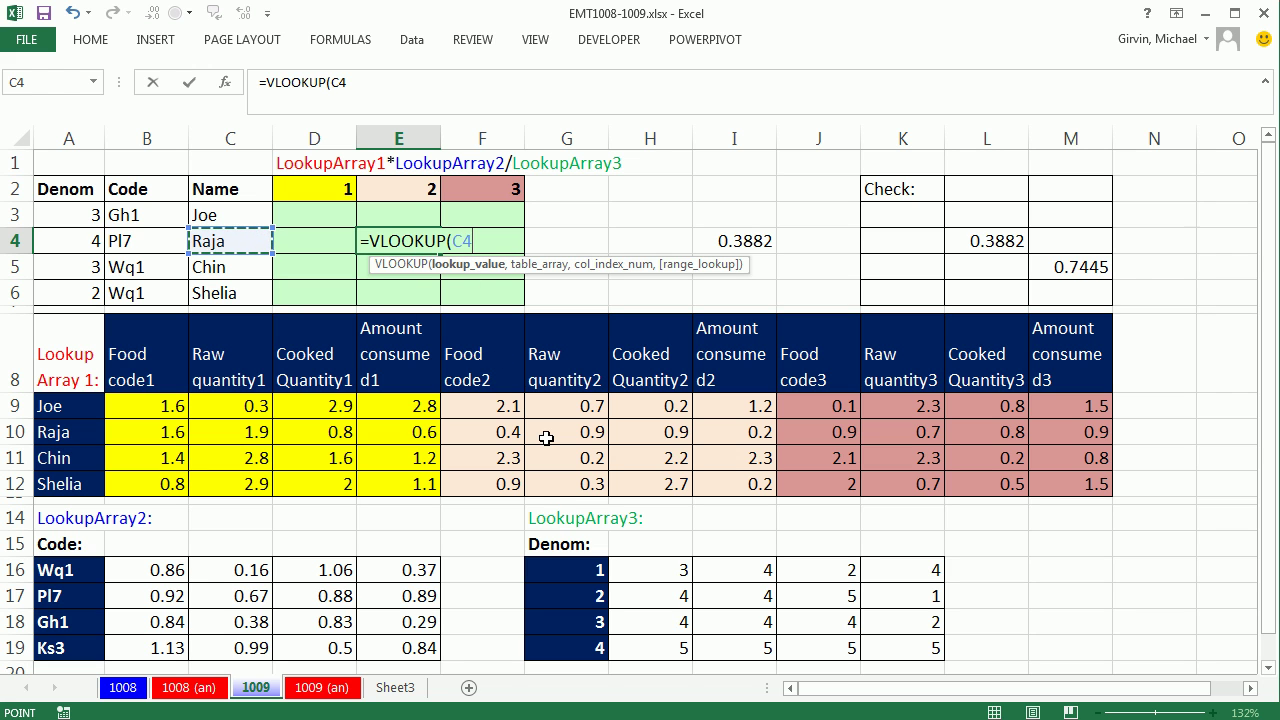
key(F4)
key(F4)
key(F4)
text(,)
drag(57, 405, 1084, 492)
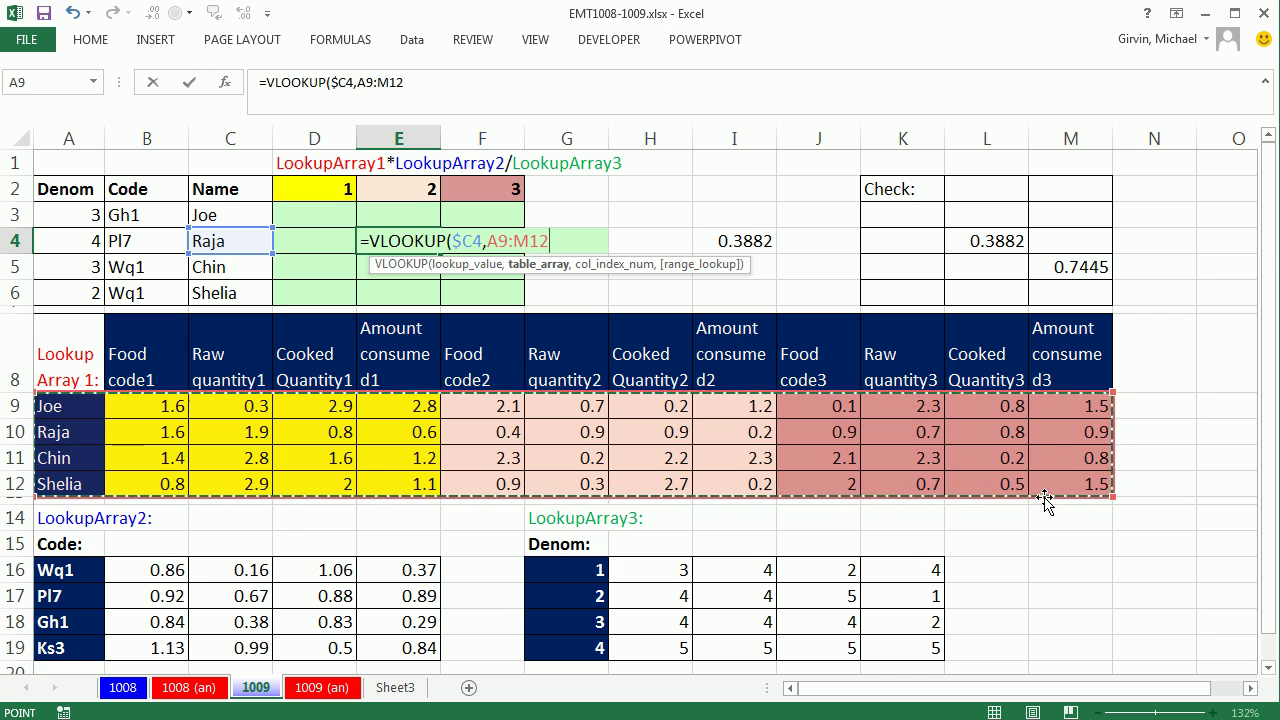
key(F4)
Step: Complete the VLOOKUP in E4 with the column index array {6,7,8,9} and exact match 0, and enter it
text(,{)
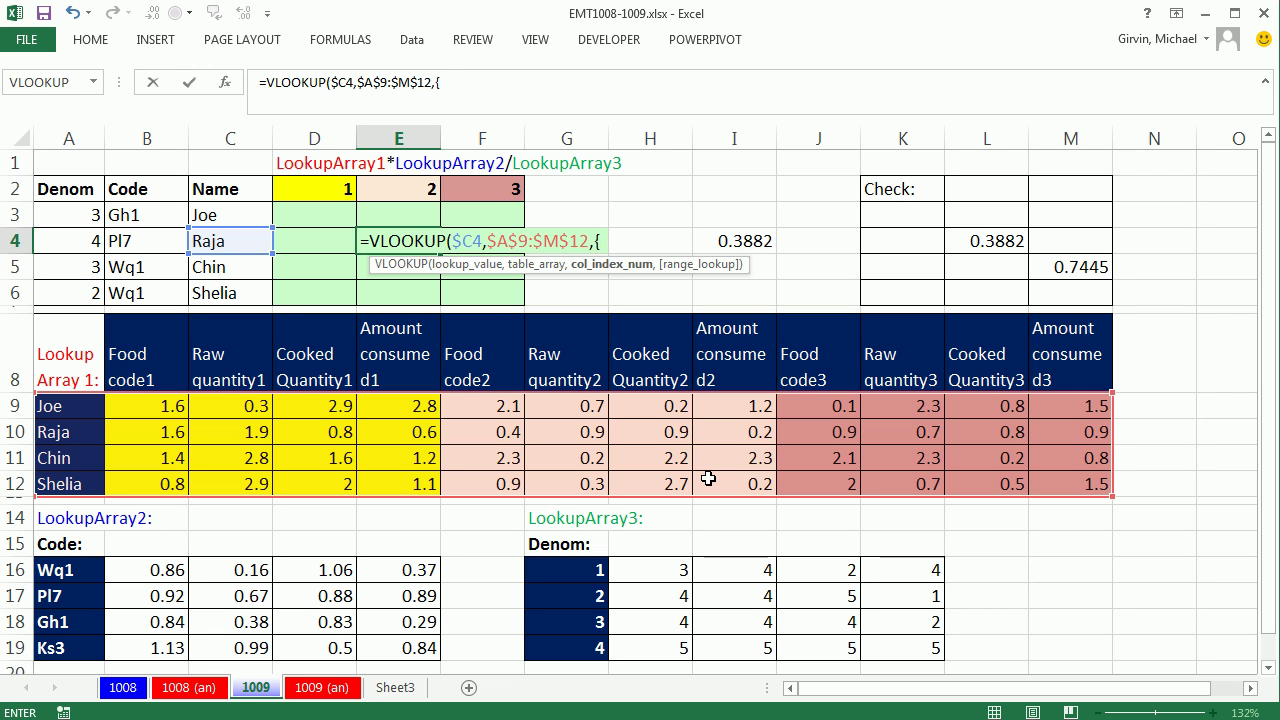
text(6,)
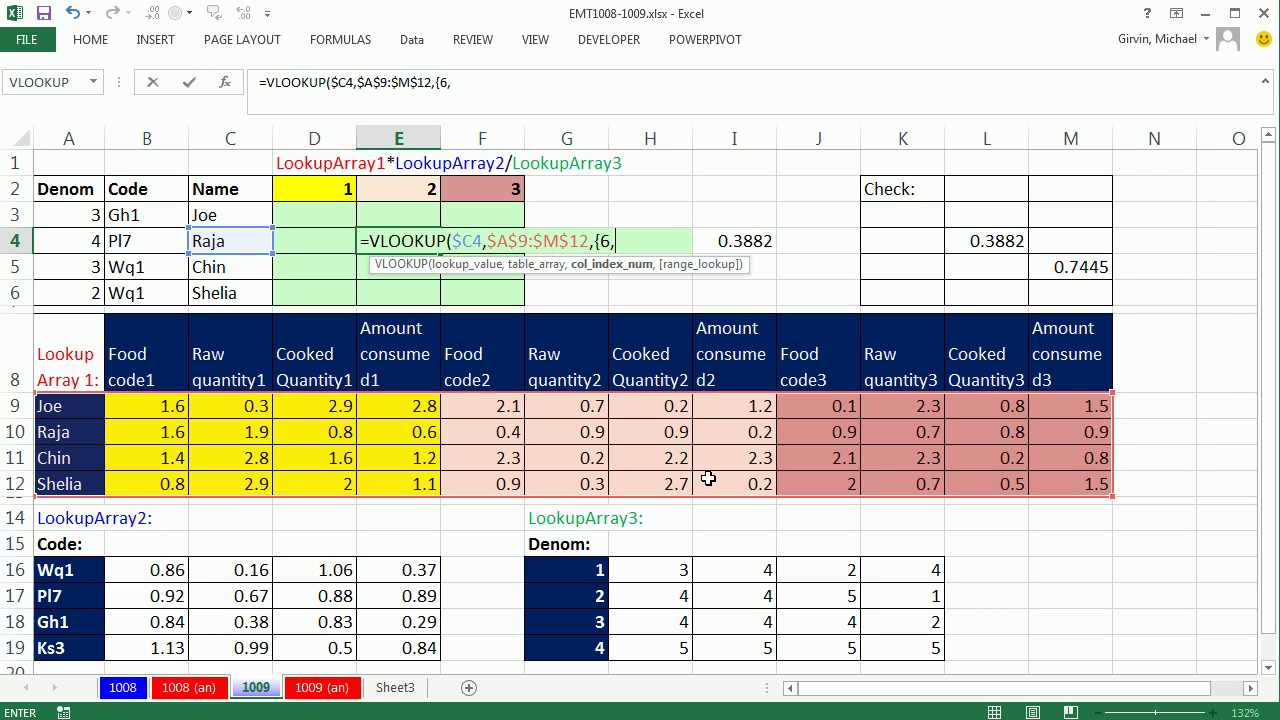
text(9})
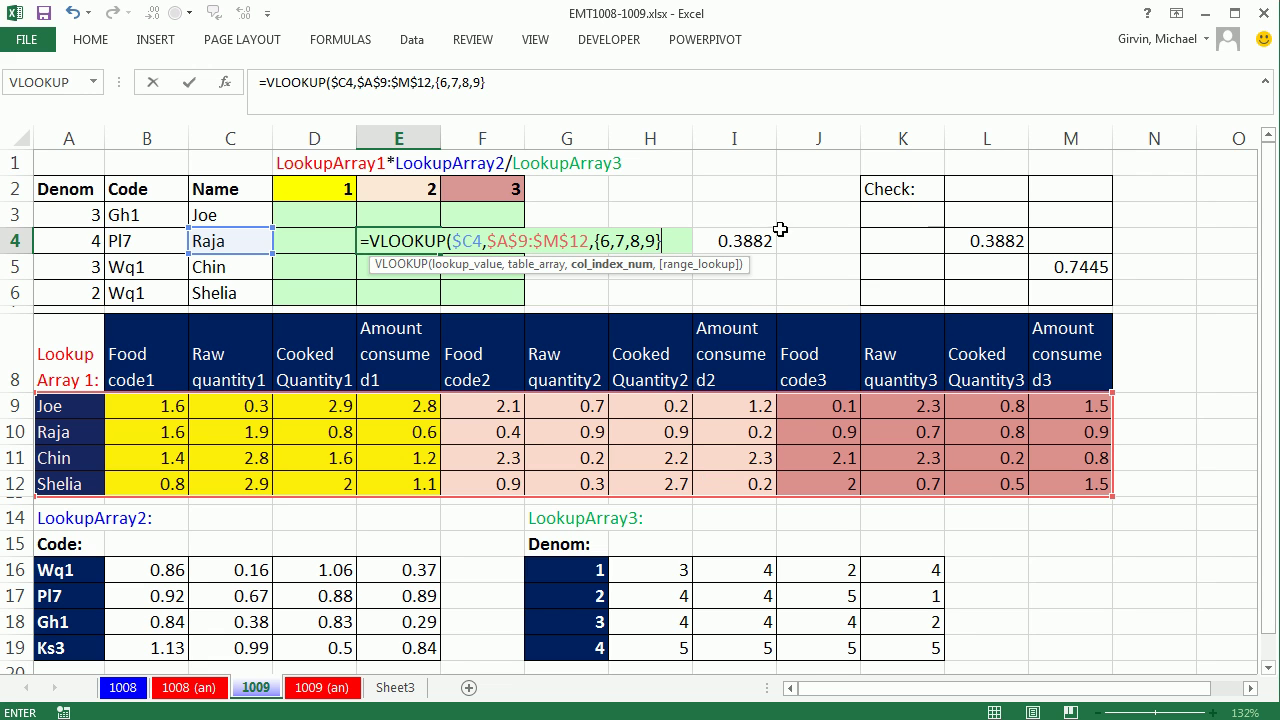
drag(597, 241, 669, 241)
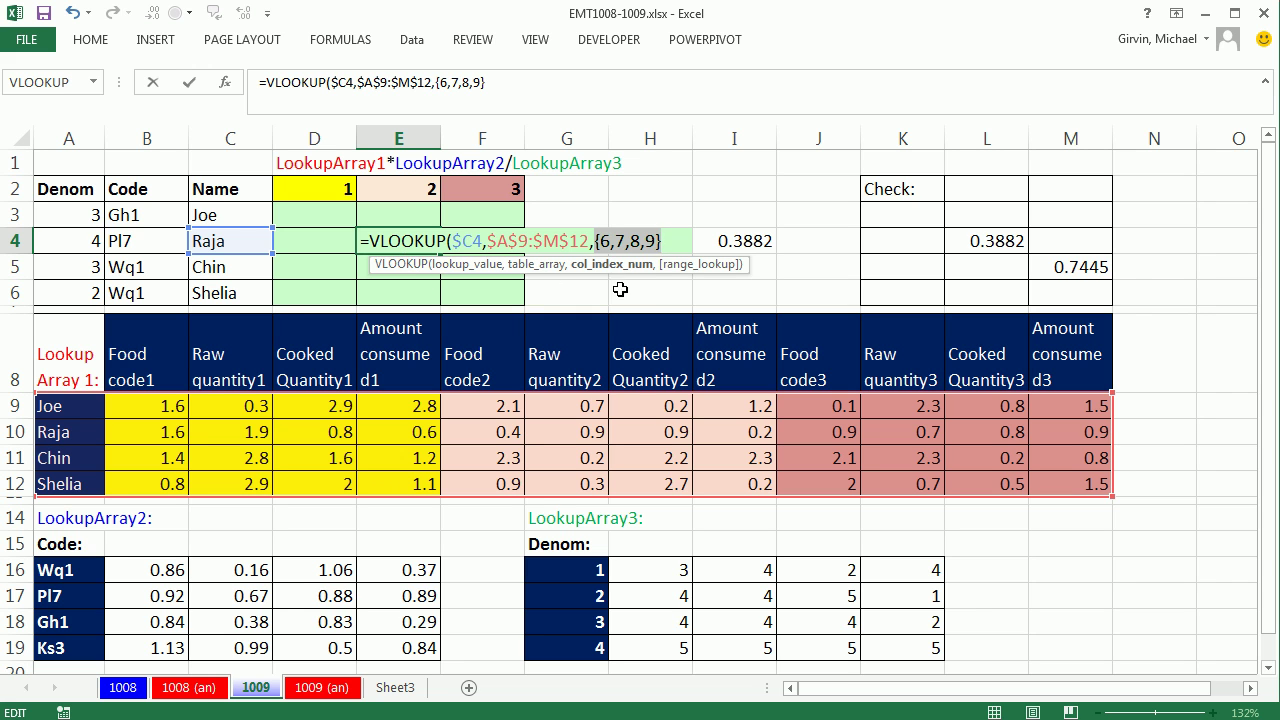
click(669, 240)
text(,)
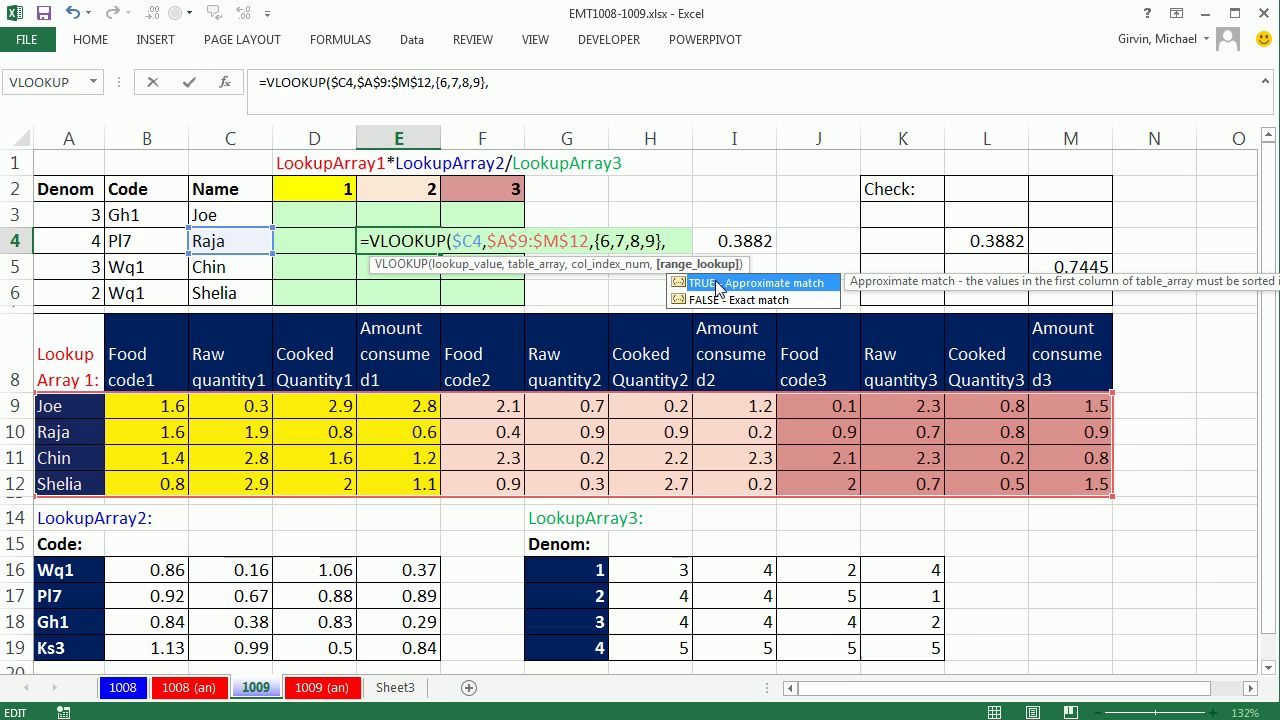
text(0))
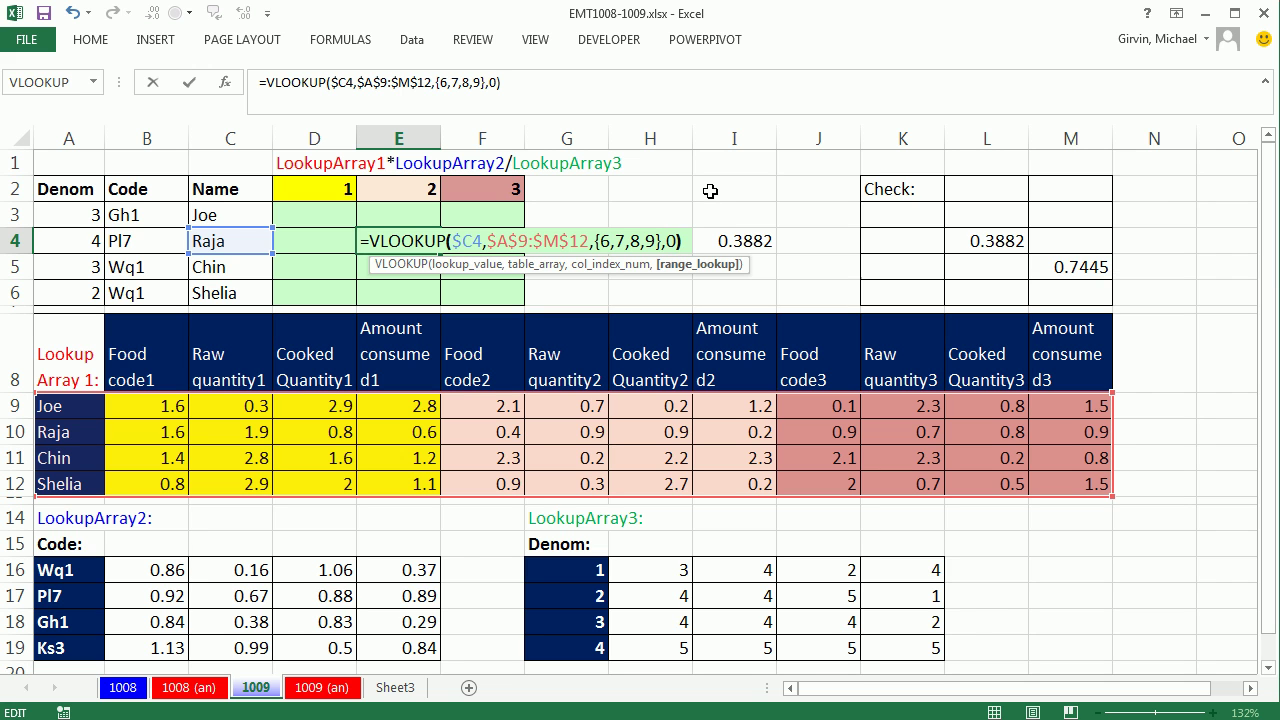
key(Return)
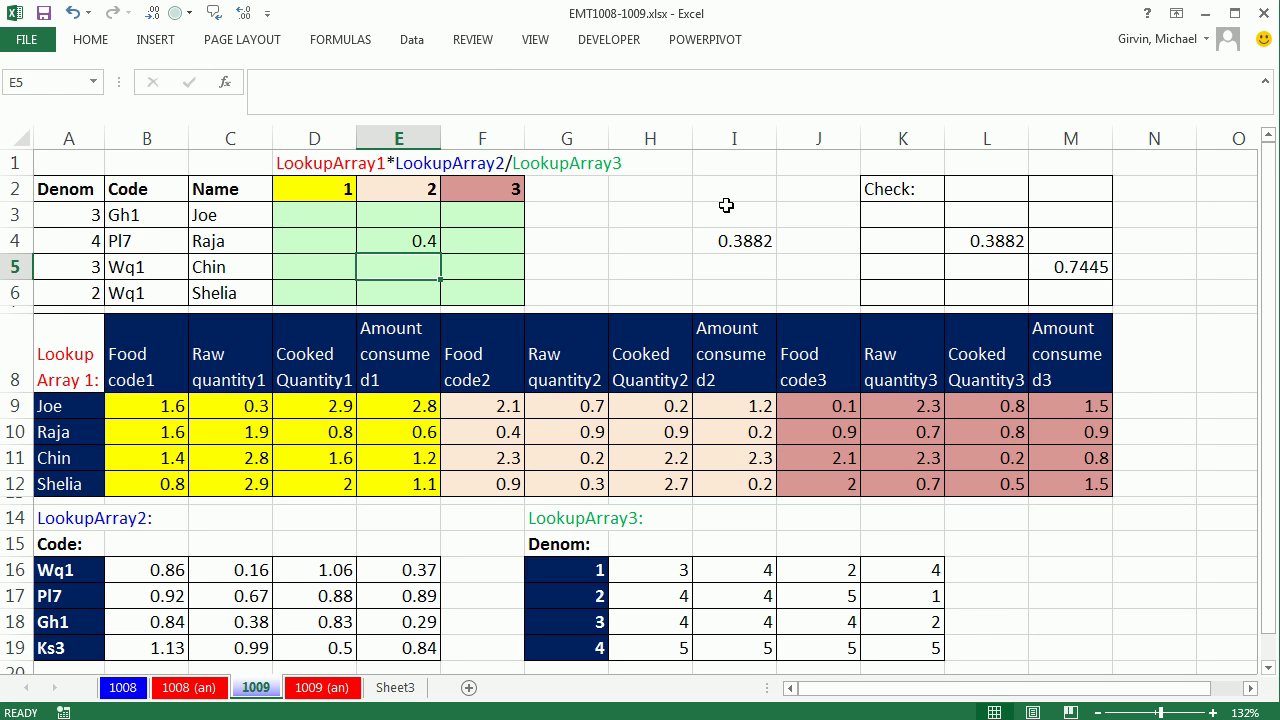
Step: Evaluate the whole VLOOKUP formula in E4 to inspect the array it returns, and restore the formula
double_click(404, 241)
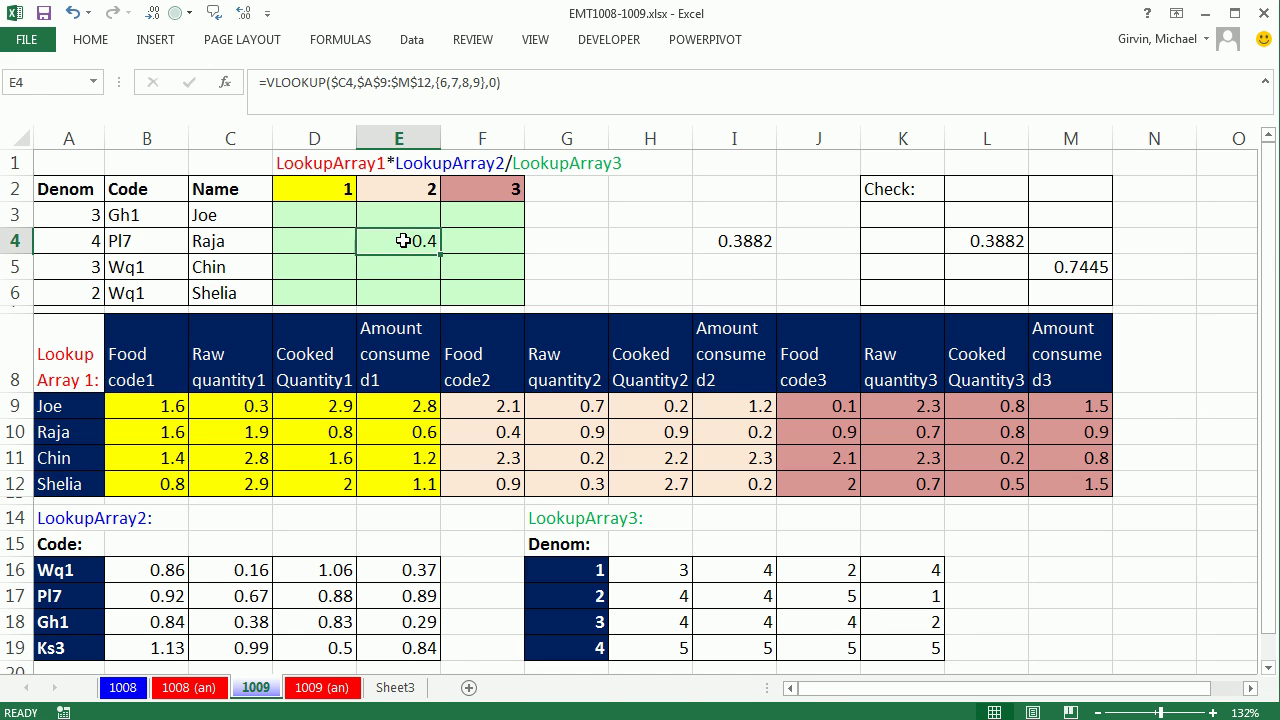
drag(688, 241, 361, 241)
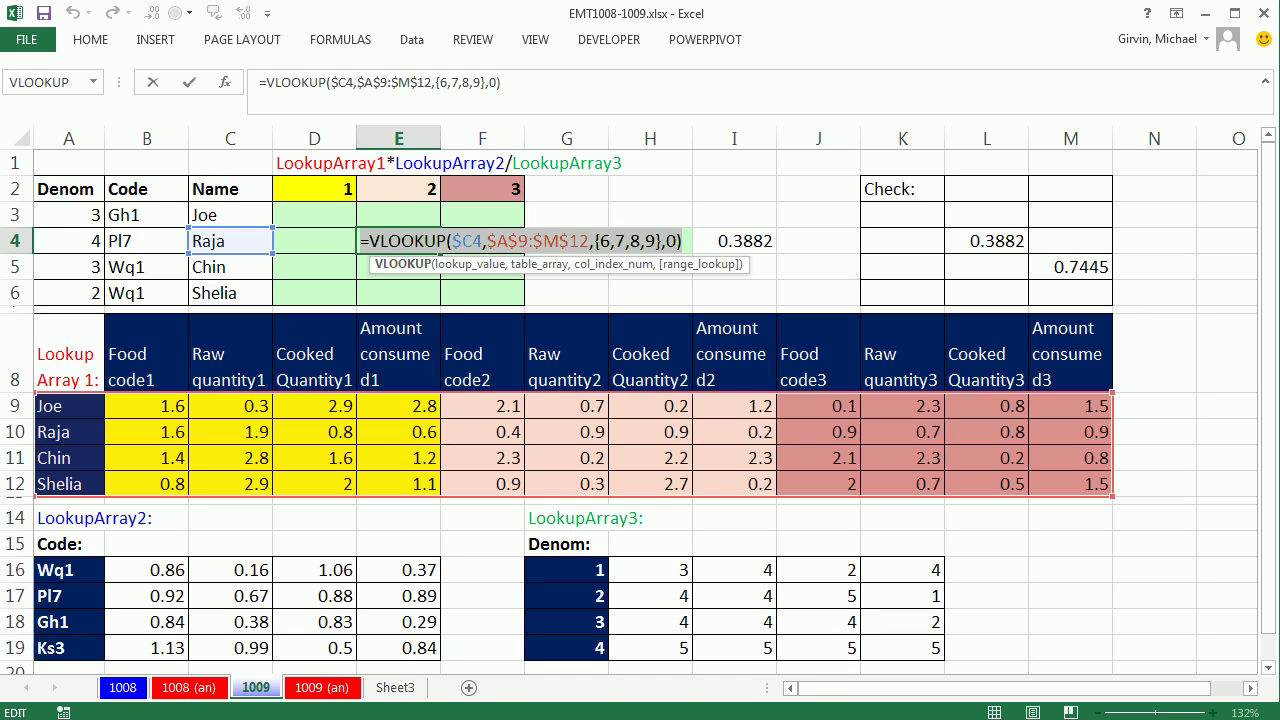
key(F9)
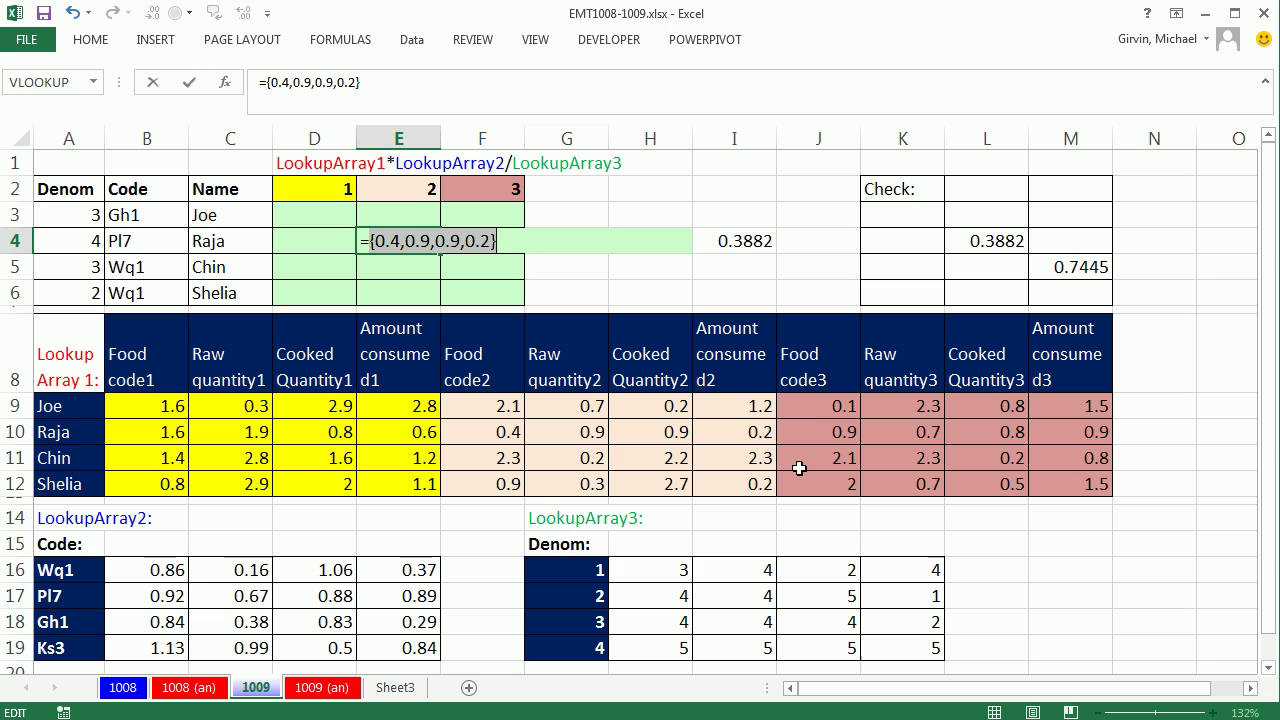
key(ctrl+z)
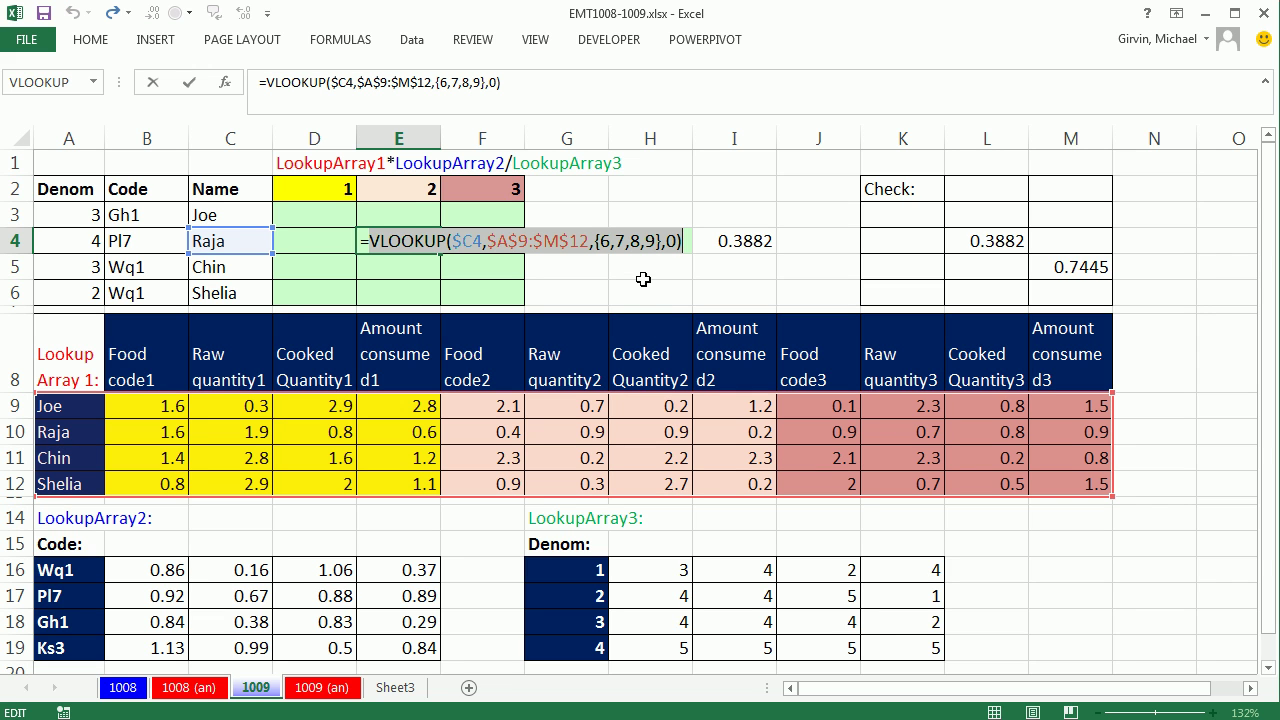
Step: Insert a CHOOSE function before the {6,7,8,9} column index array in E4's VLOOKUP, with E$2 as its index number
click(606, 241)
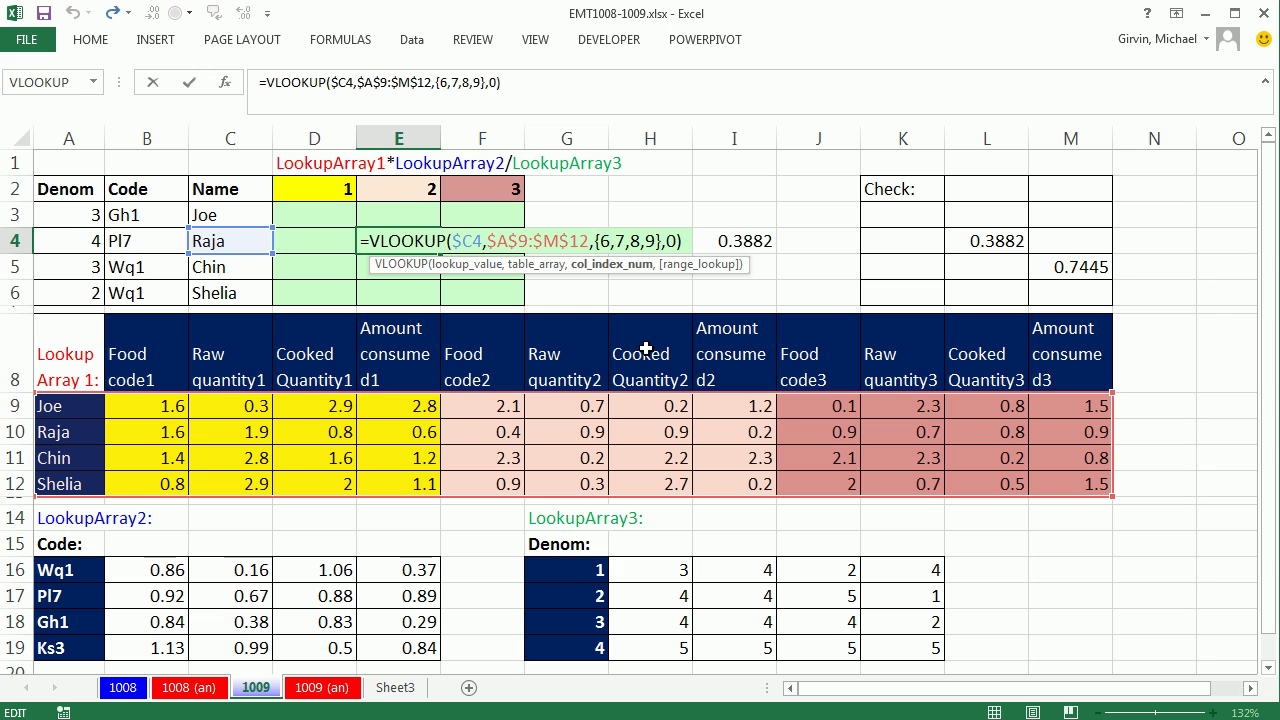
text(ch)
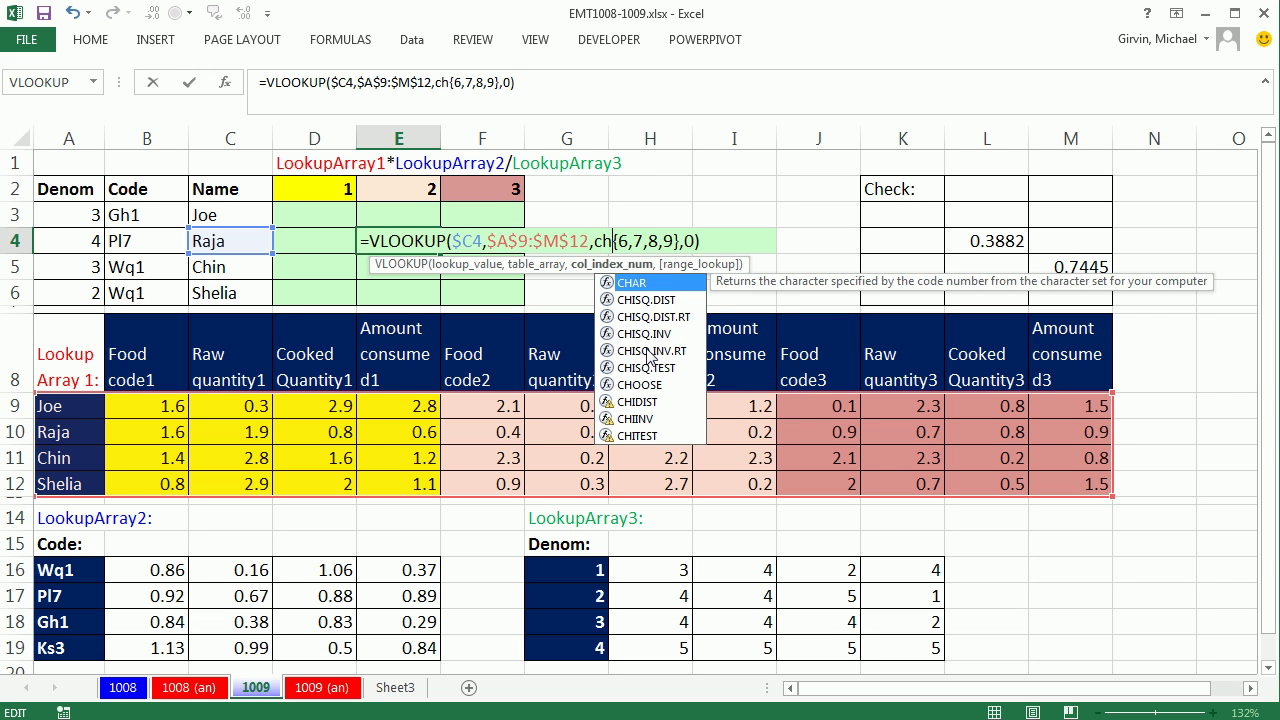
text(o)
key(Tab)
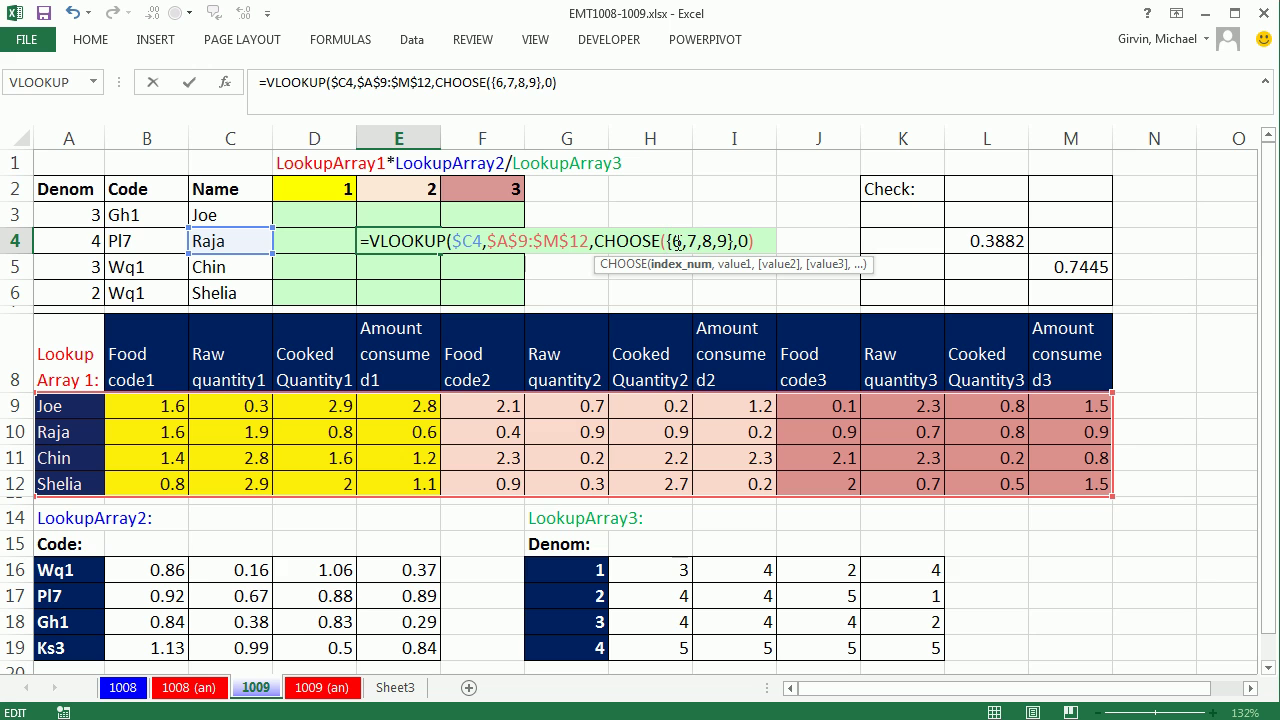
click(407, 189)
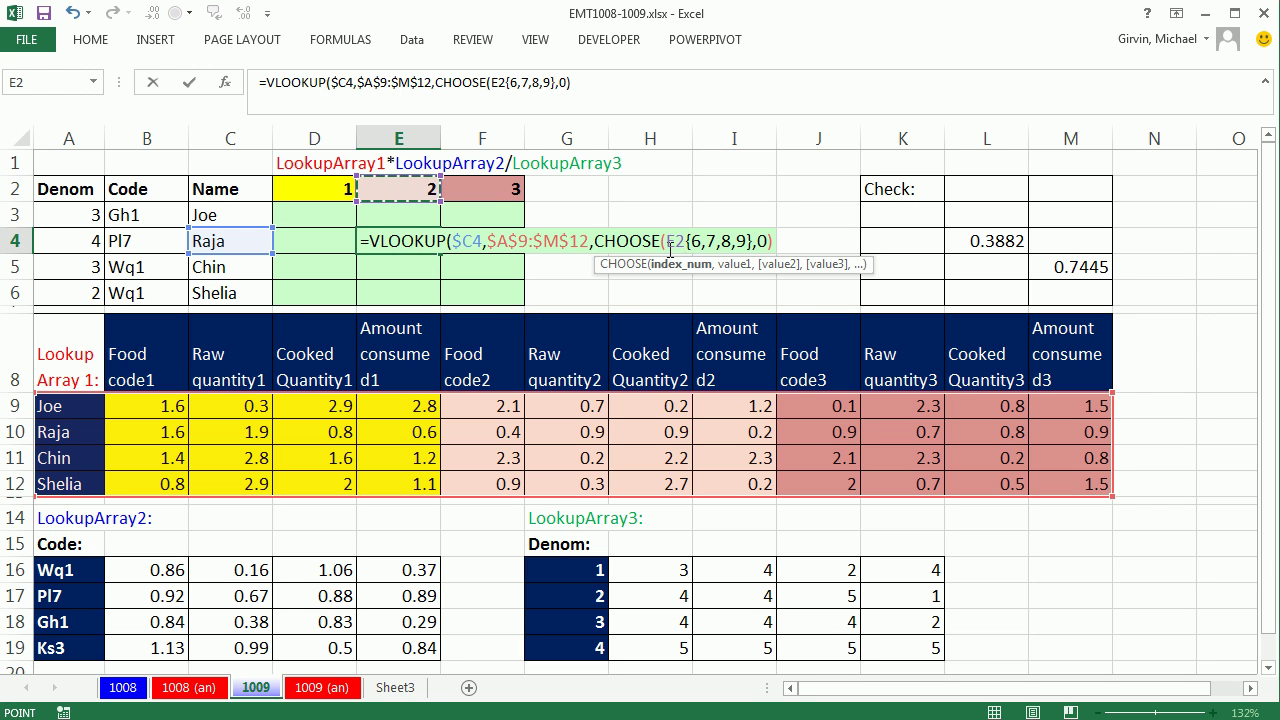
key(F4)
key(F4)
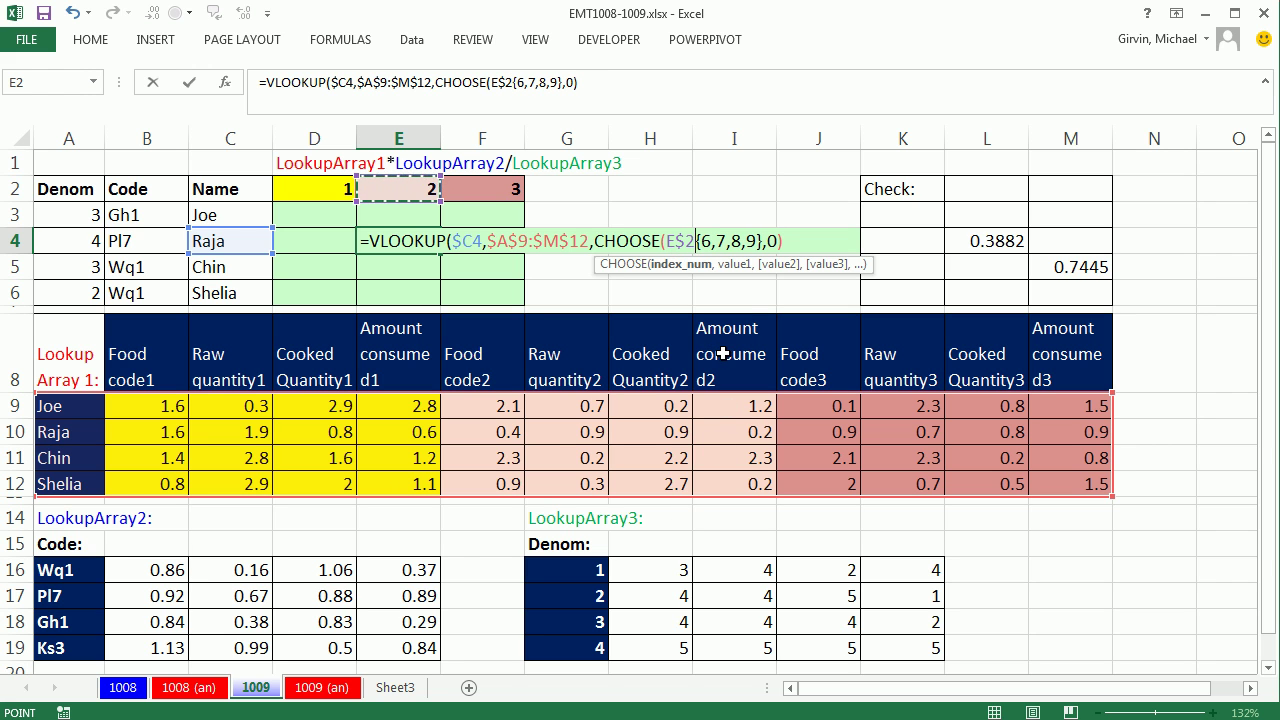
text(,)
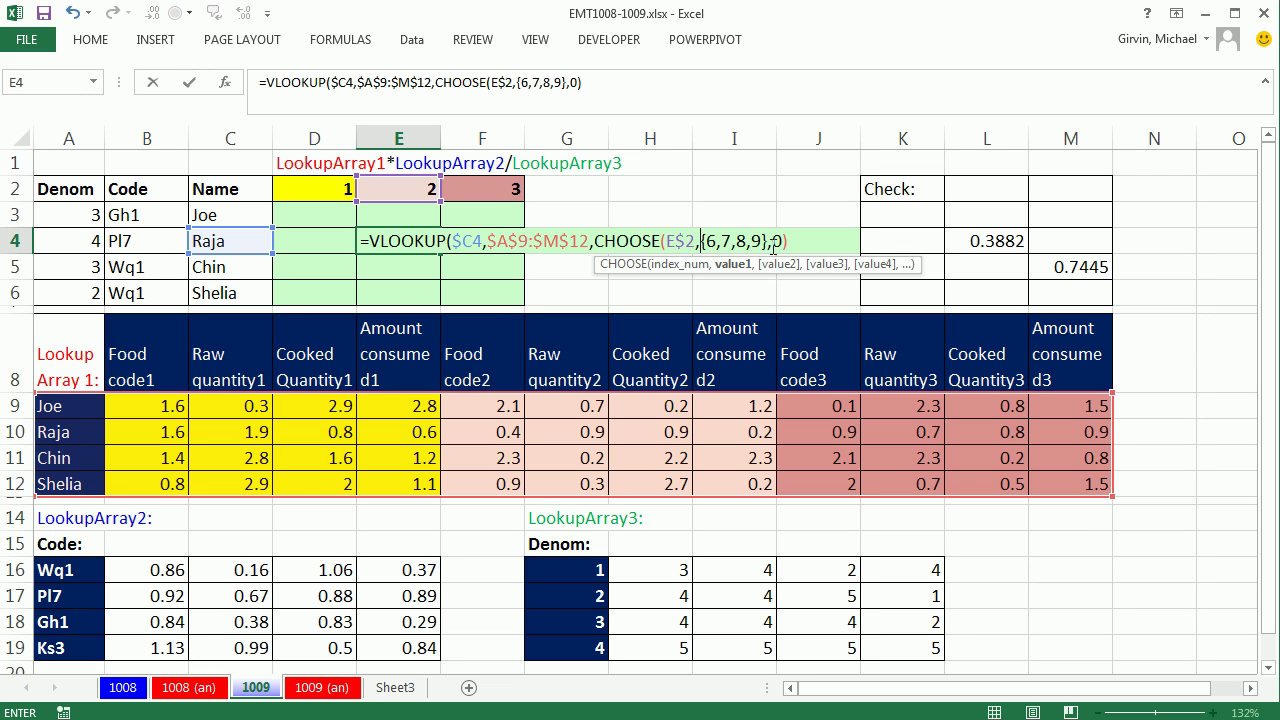
Step: Add the array {2,3,4,5} as the first CHOOSE value in E4, ahead of {6,7,8,9}
click(710, 250)
text({2,3,4,5)
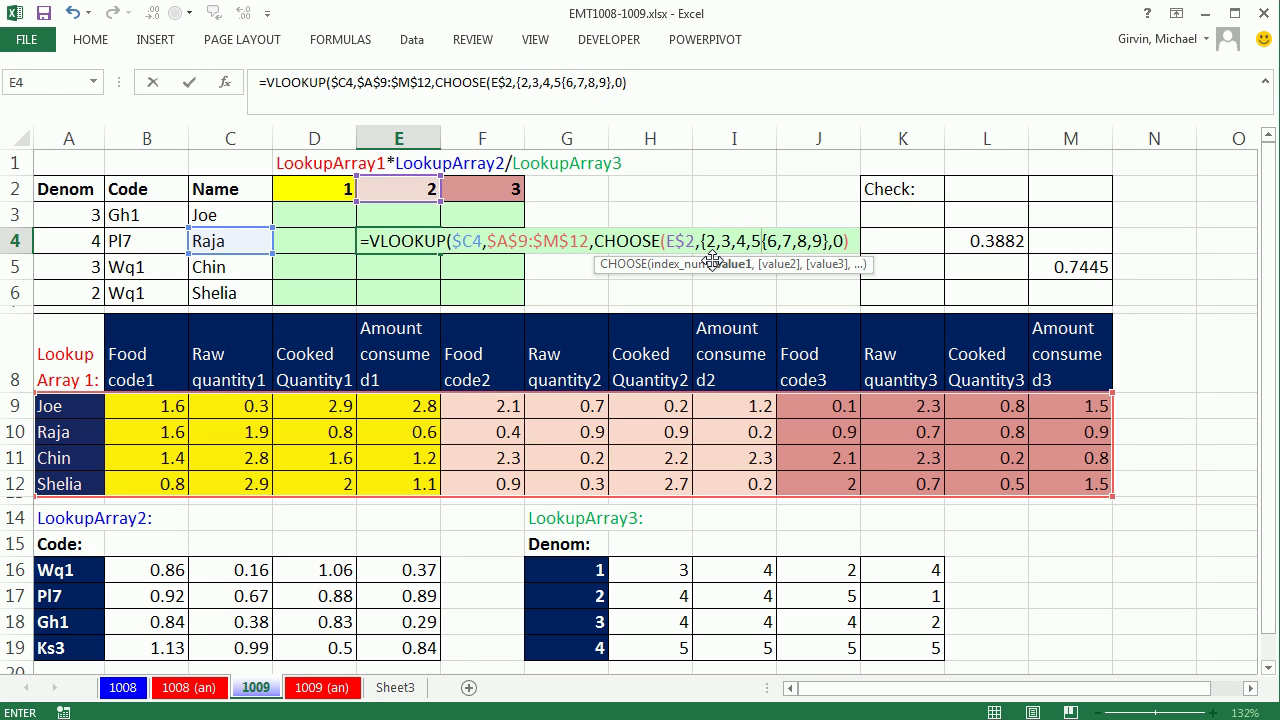
text(})
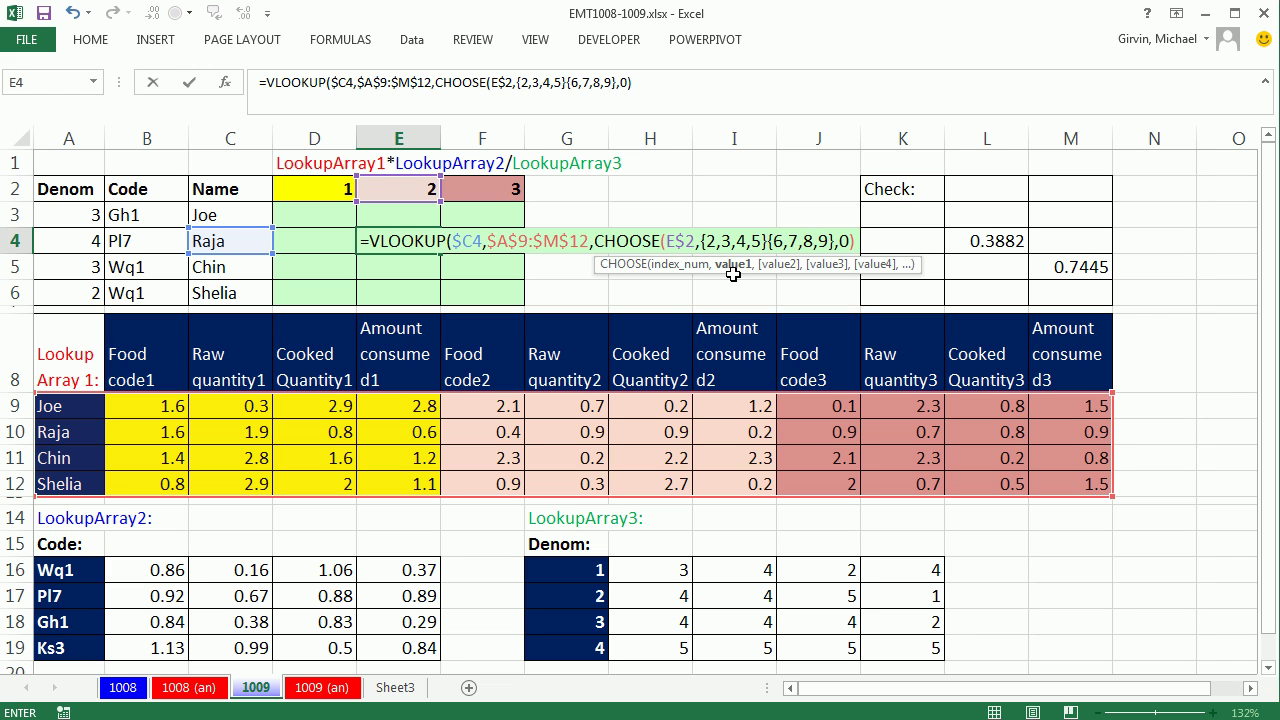
text(,)
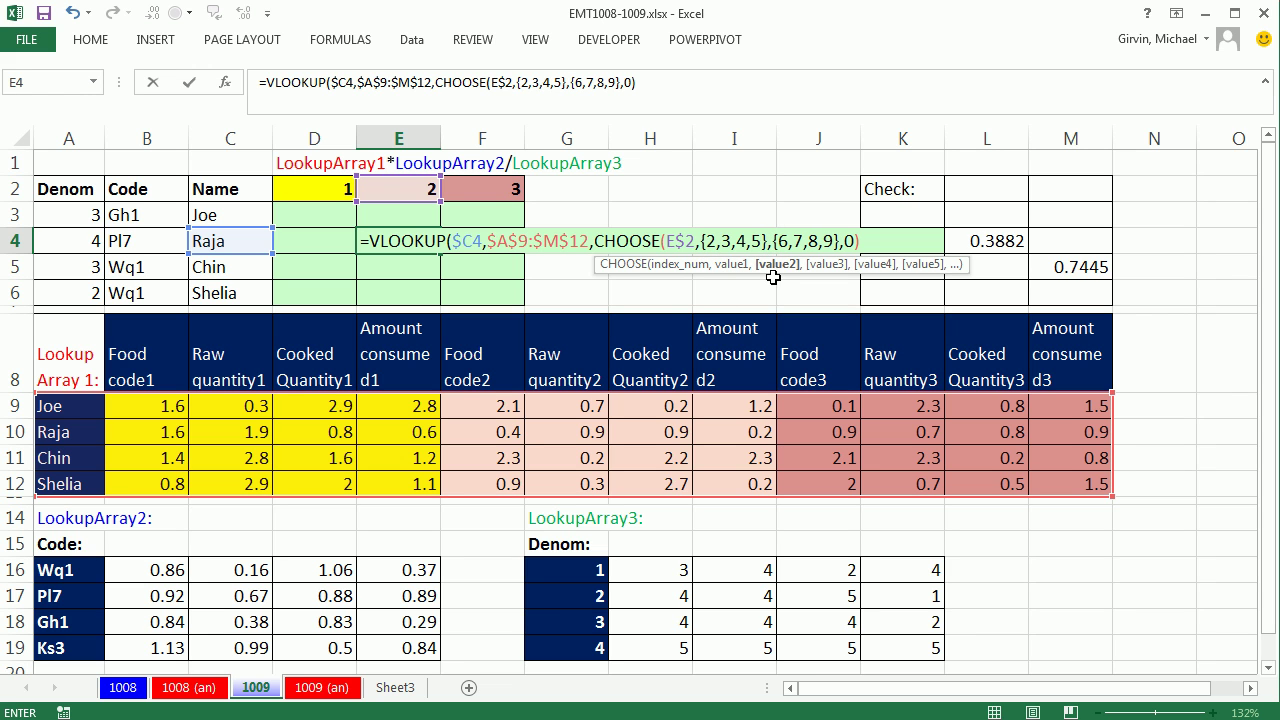
Step: Add {10,11,12,13} as the third CHOOSE value in E4 and close the CHOOSE function
click(843, 241)
text(,{)
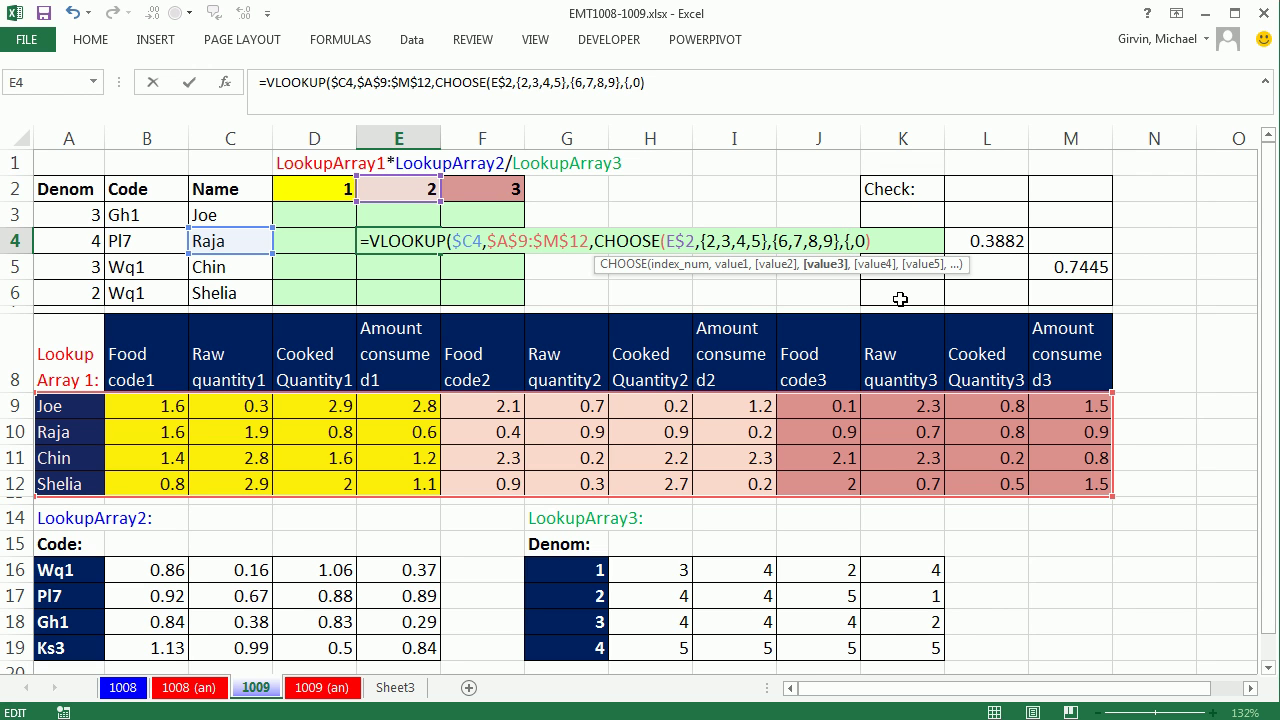
text(10,11,12,)
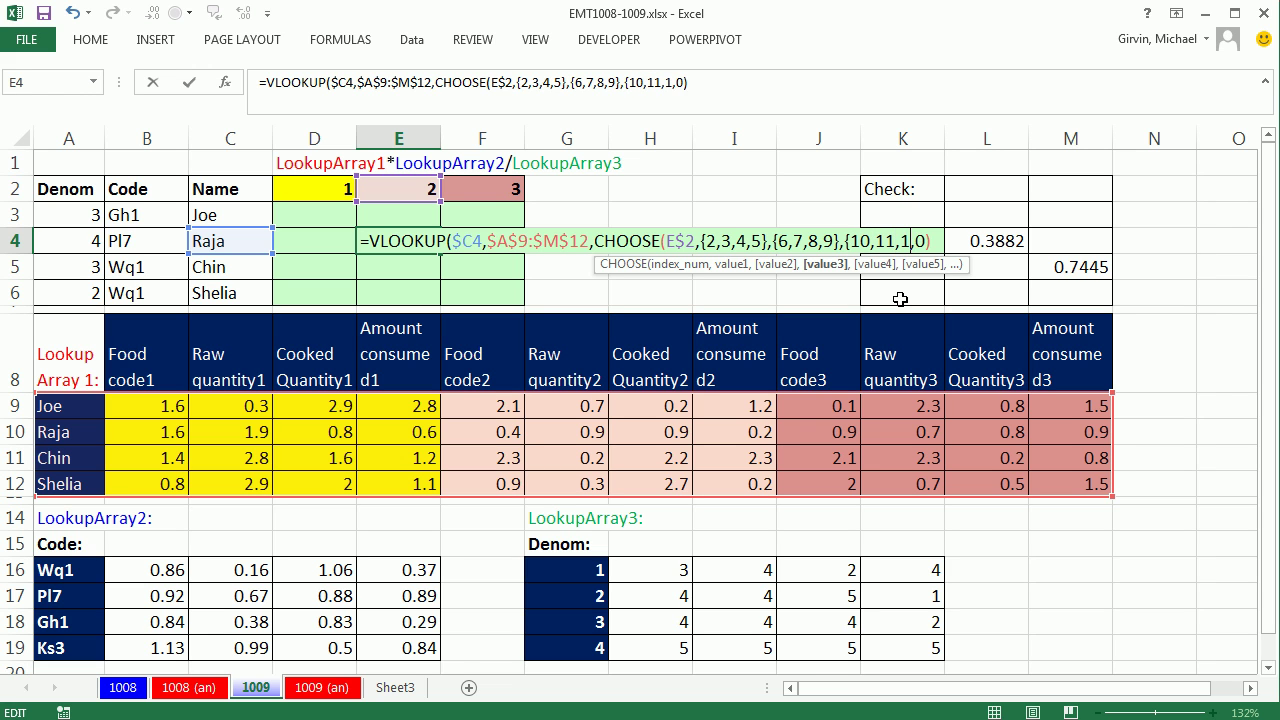
text(13})
key(BackSpace)
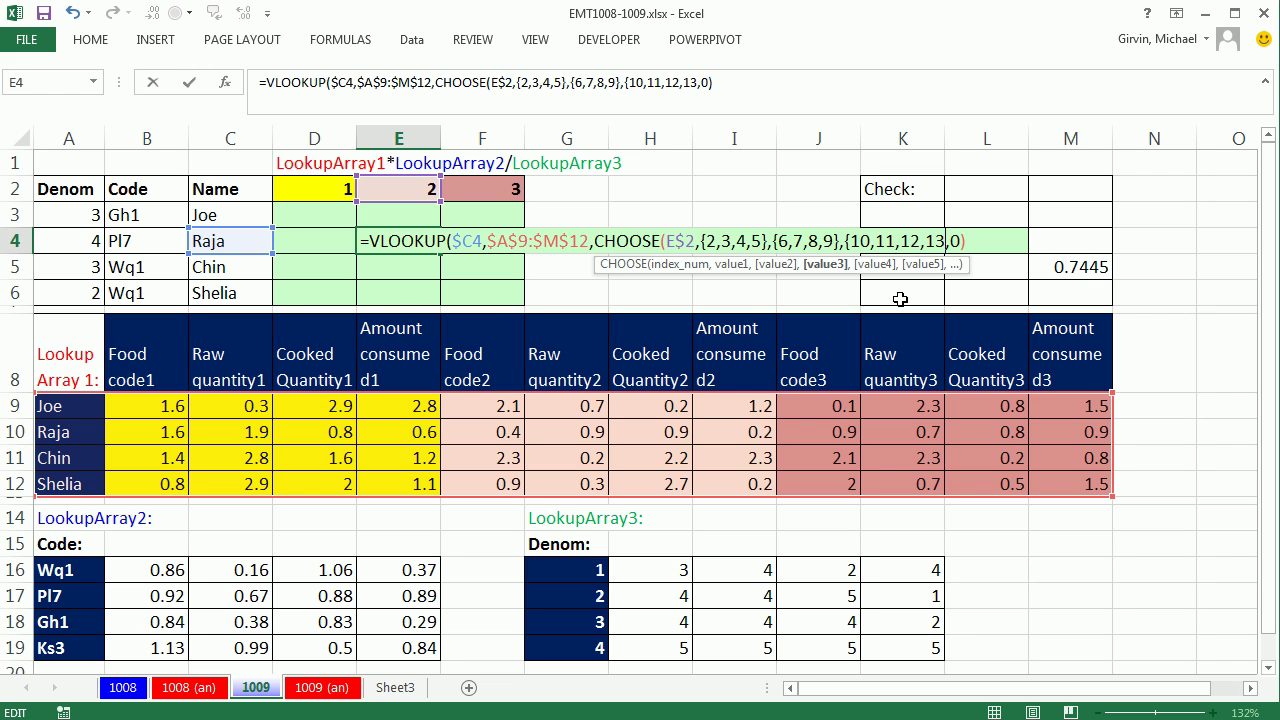
text(})
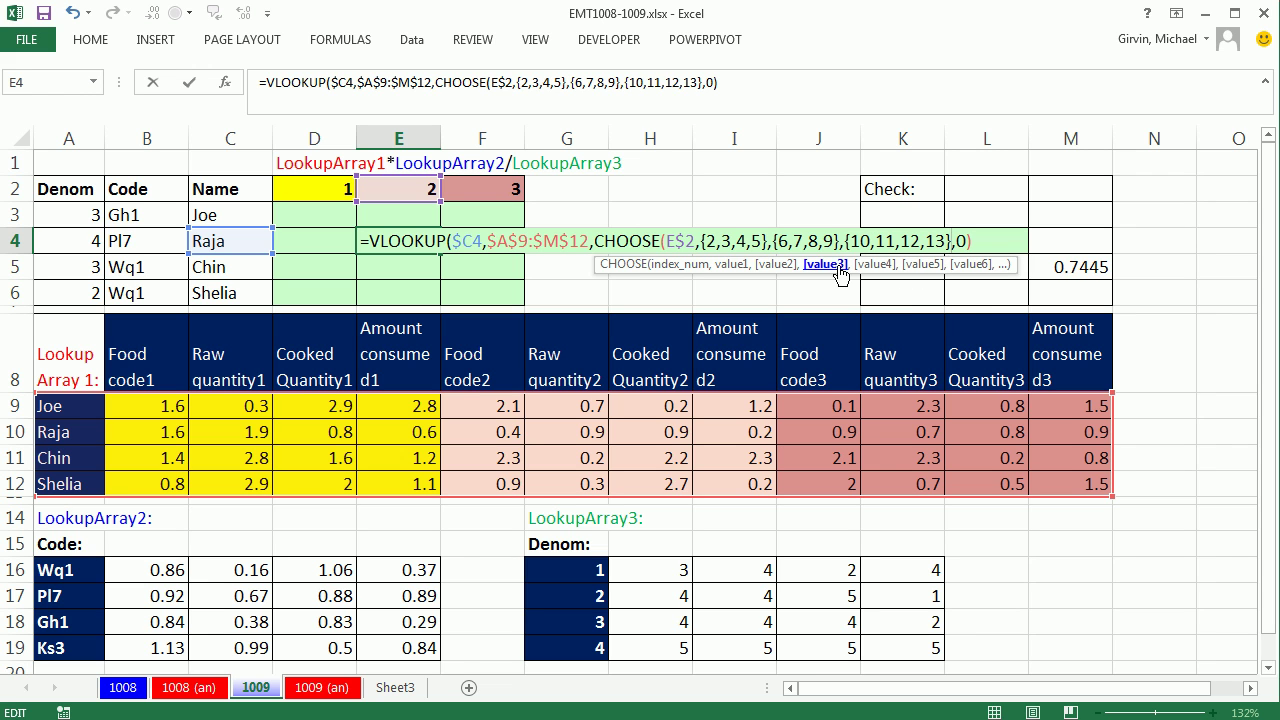
text())
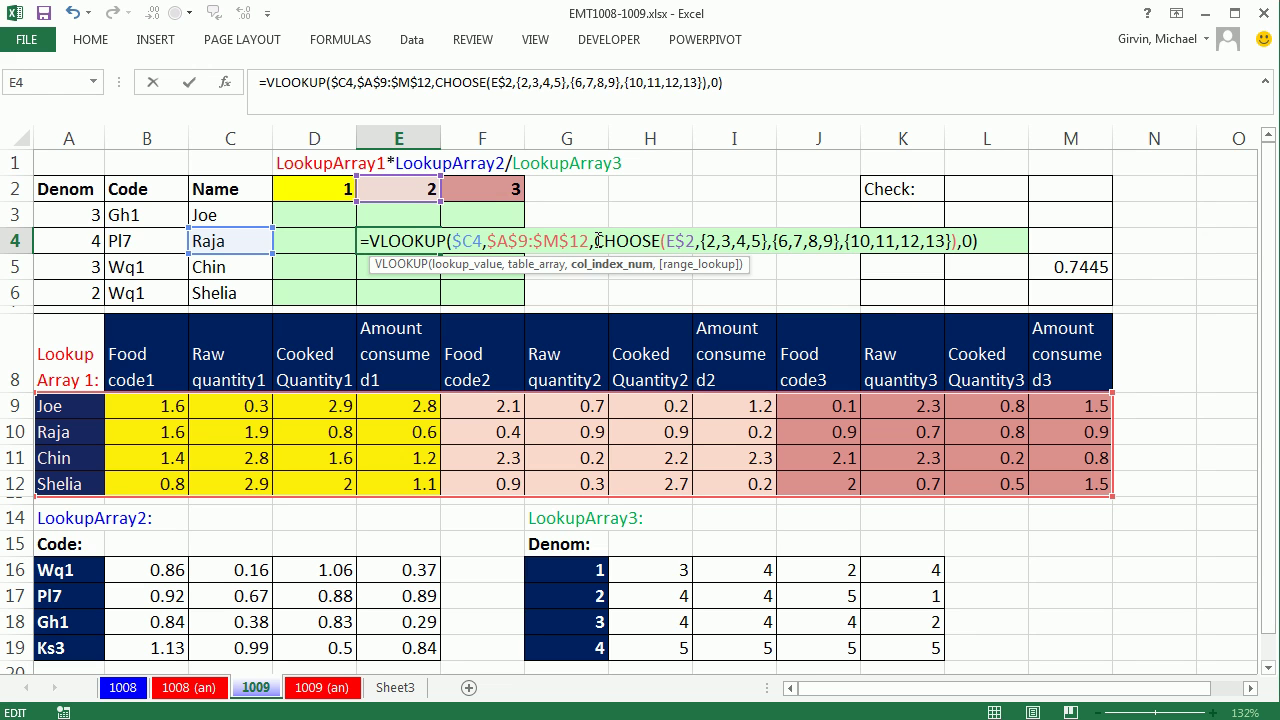
Step: Evaluate only the CHOOSE part of E4's formula to check which column index array it picks, and restore it
drag(597, 241, 962, 241)
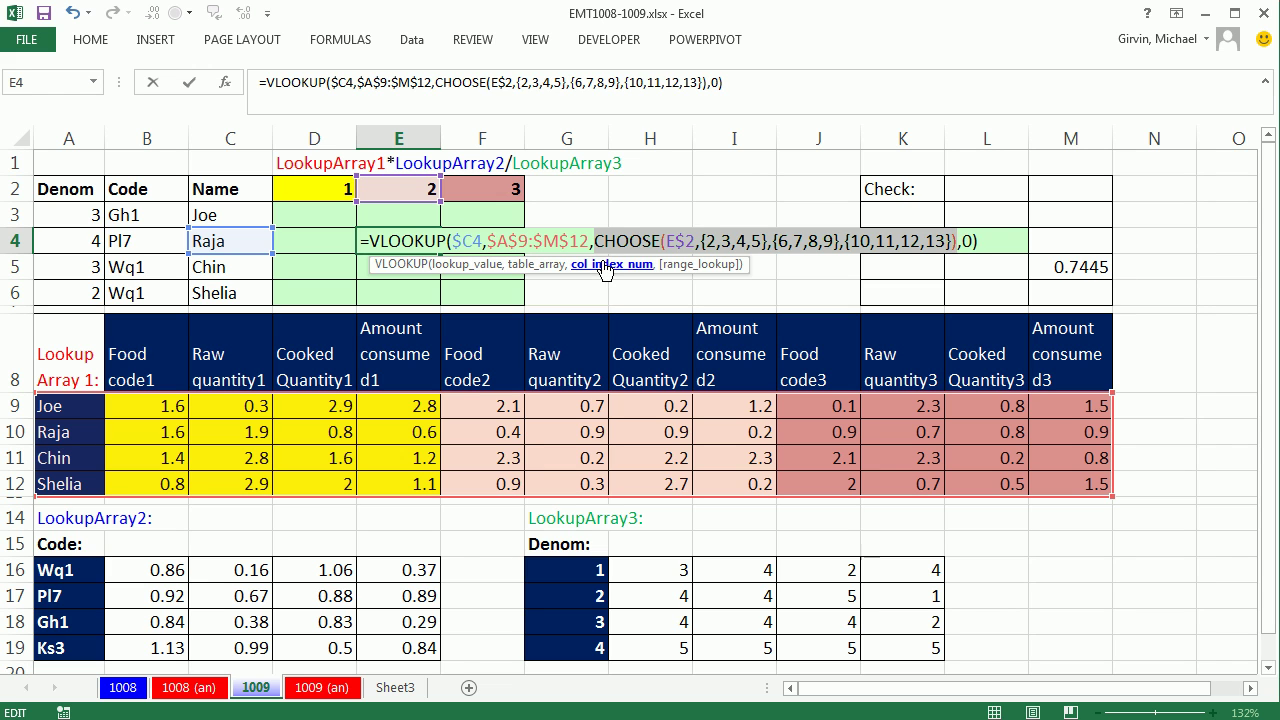
key(F9)
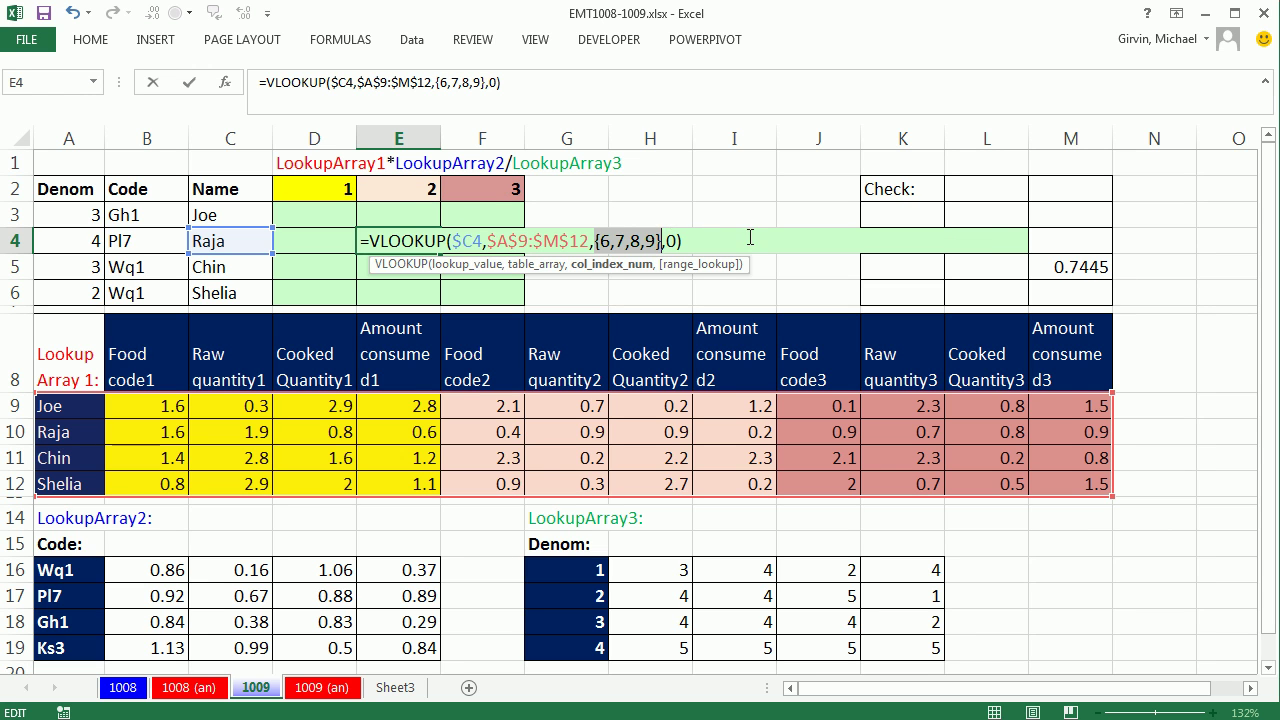
key(ctrl+z)
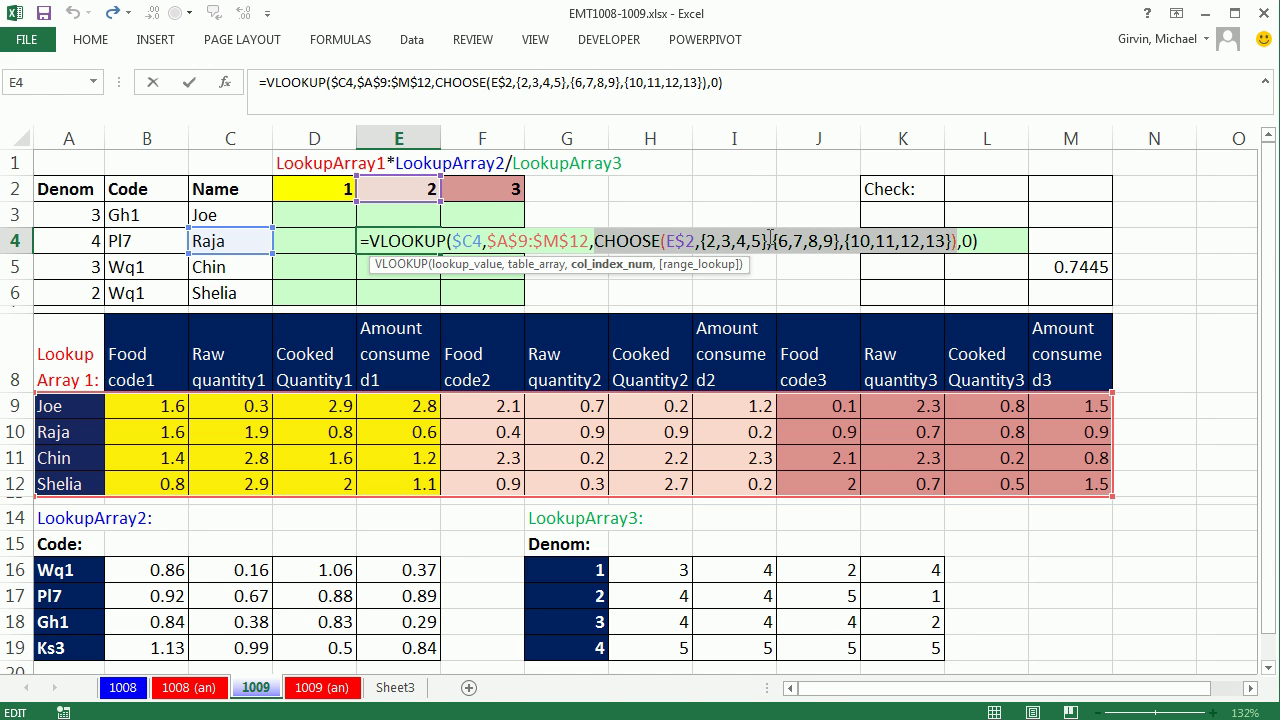
Step: Enter the VLOOKUP formula in E4 and copy it across the row to D4 and F4
key(Escape)
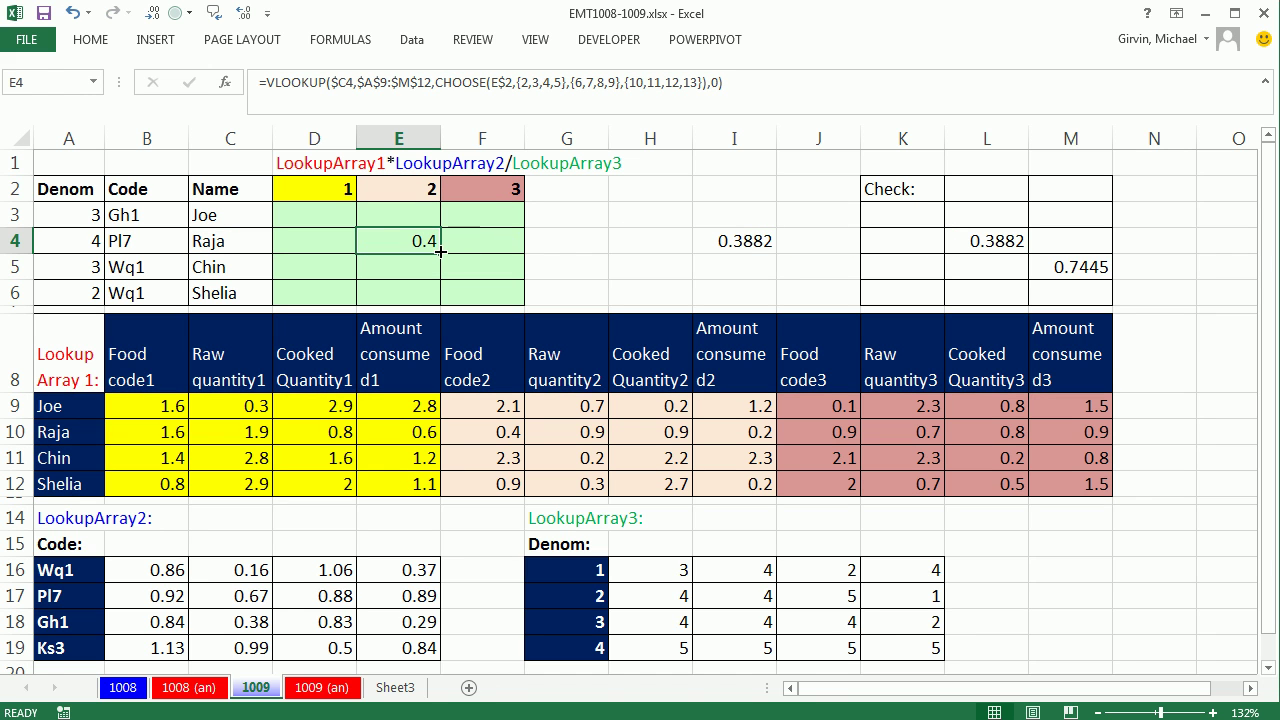
drag(440, 252, 300, 242)
click(418, 244)
Step: Evaluate the column index argument of the VLOOKUP in D4 to check its array, leaving the formula intact
double_click(298, 242)
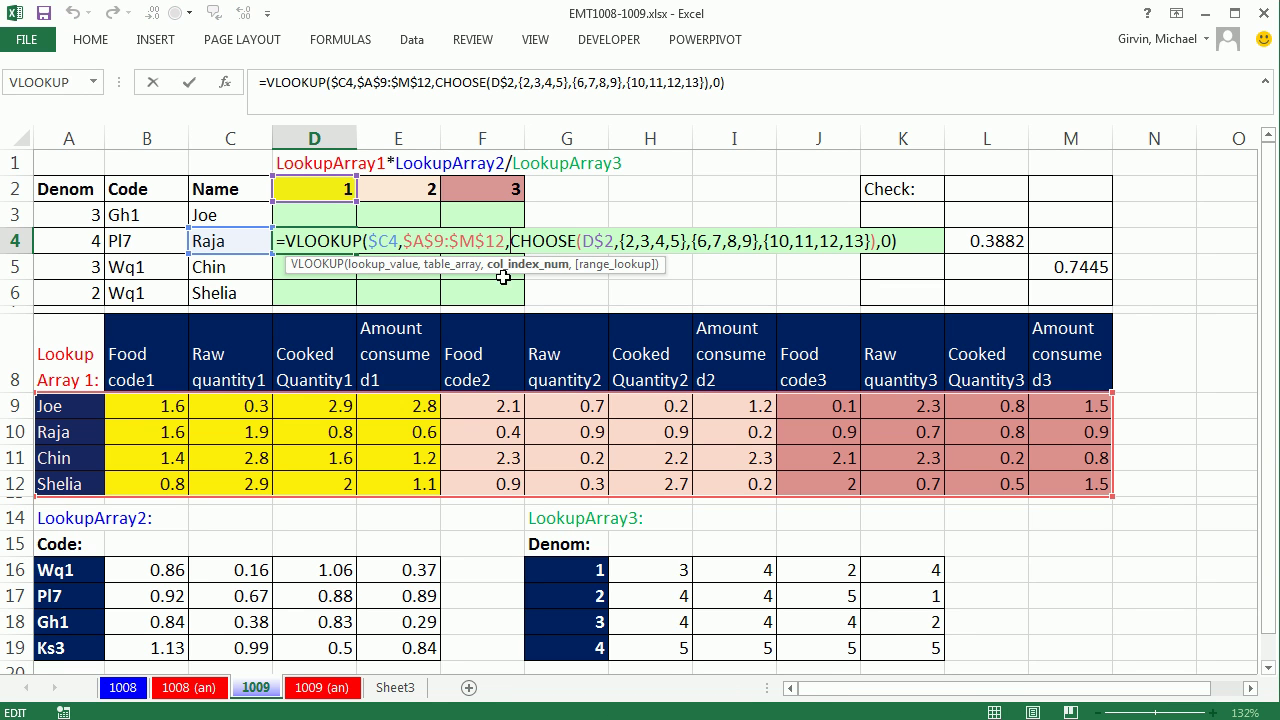
click(528, 264)
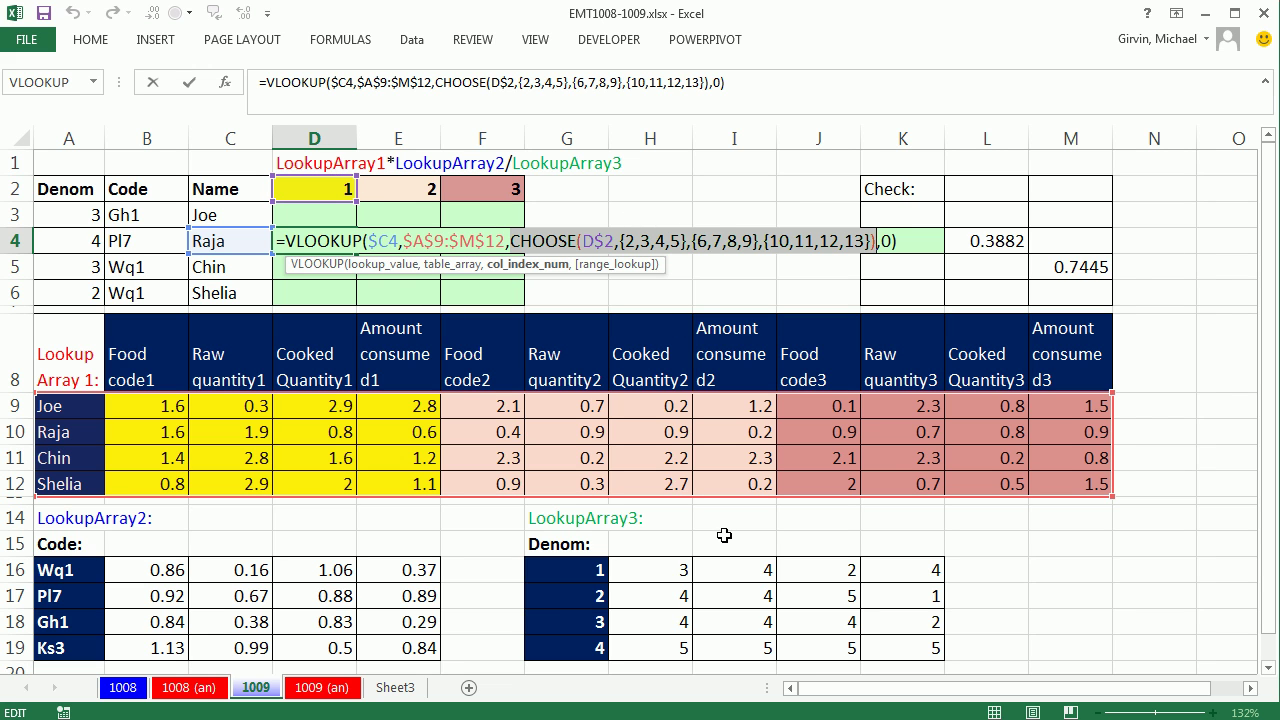
key(F9)
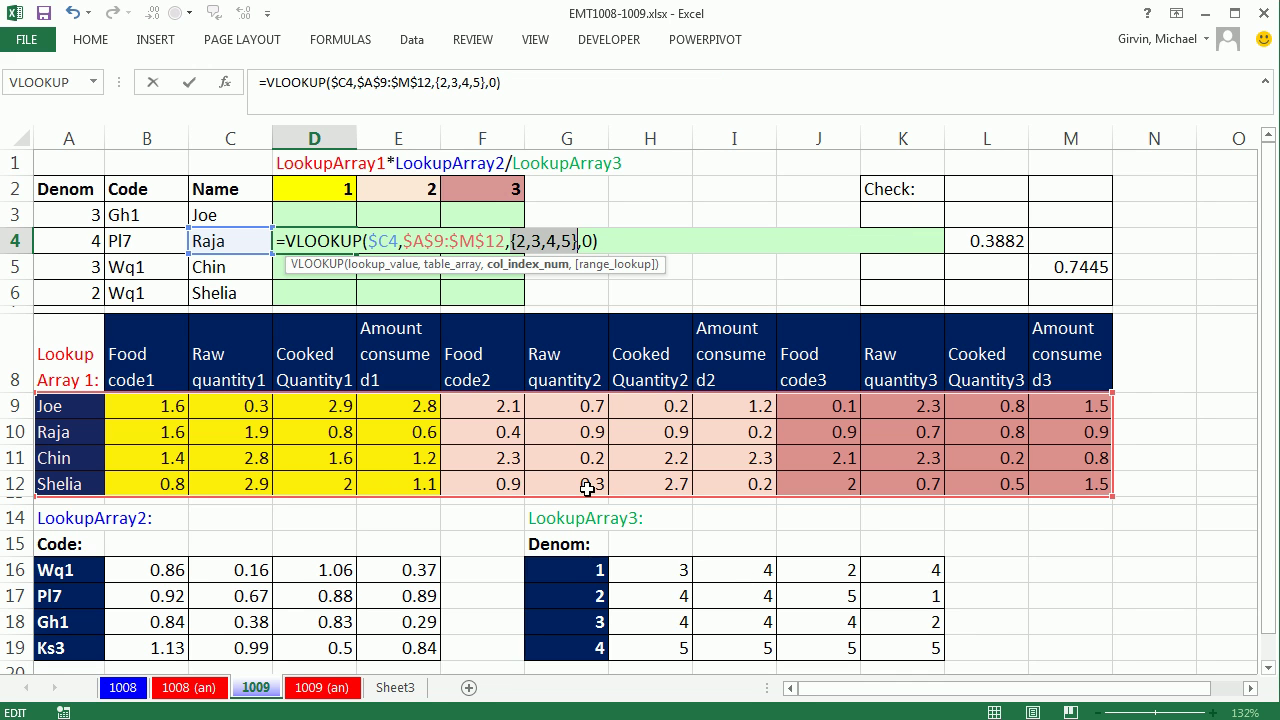
key(Escape)
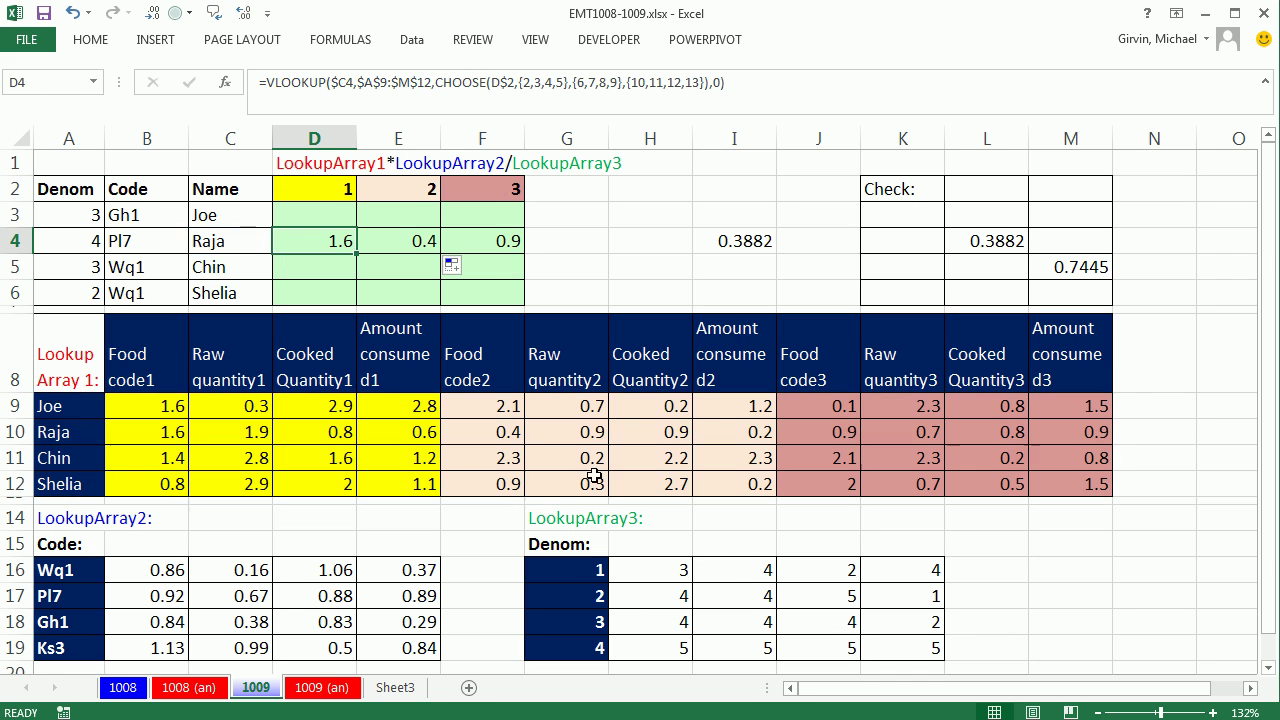
Step: Evaluate the column index argument of the VLOOKUP in F4 to check its array, and restore the formula
double_click(500, 243)
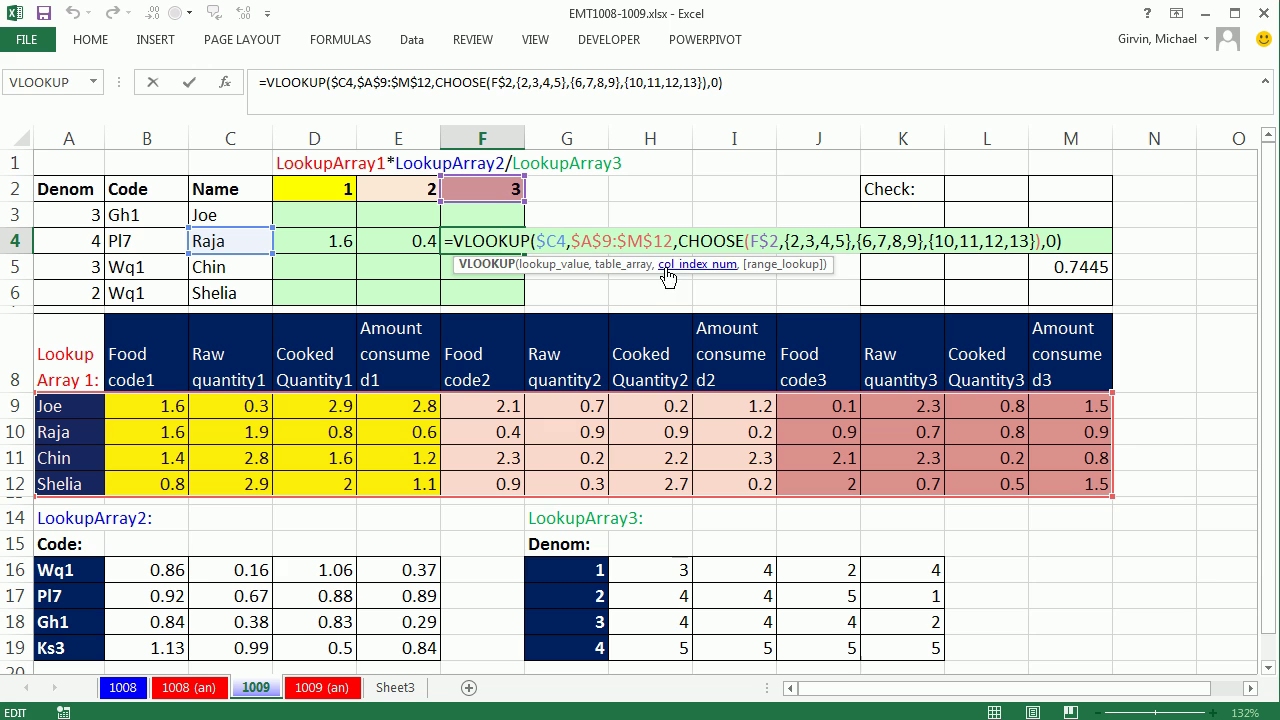
click(690, 264)
key(F9)
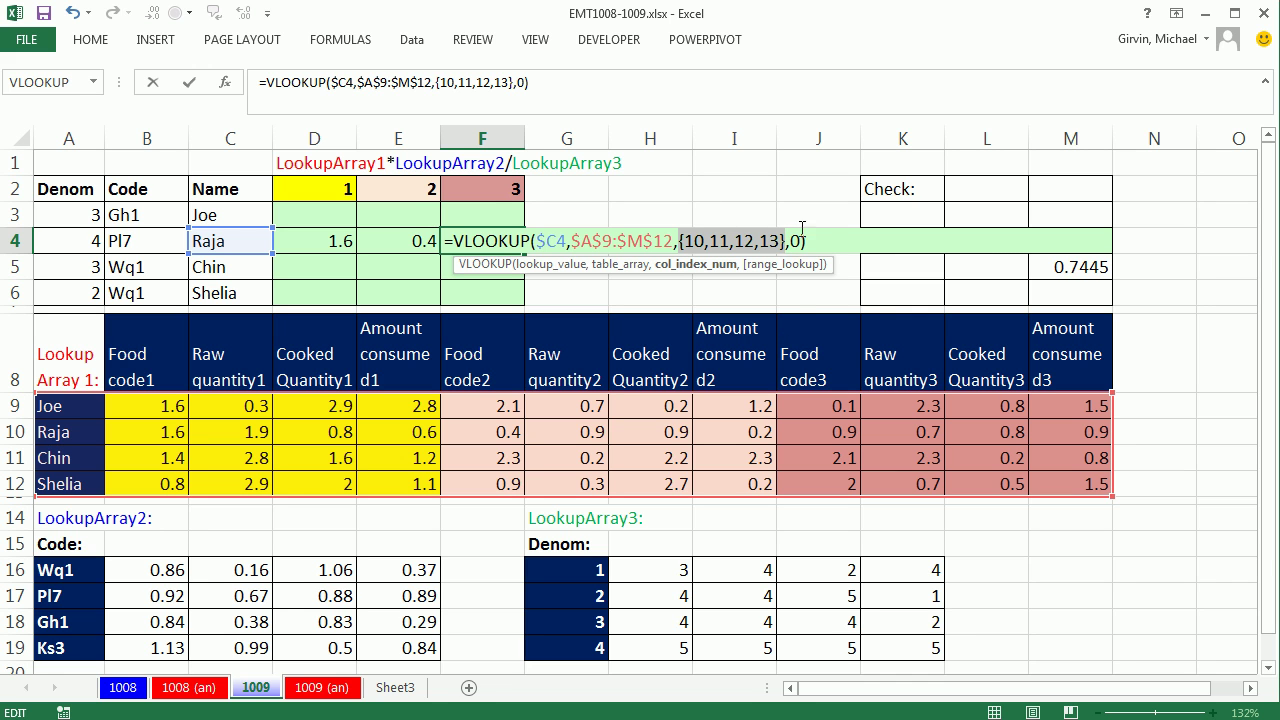
key(ctrl+Return)
key(ctrl+z)
Step: Evaluate the entire VLOOKUP formula in F4 to inspect the returned row array, and cancel the edit
double_click(459, 241)
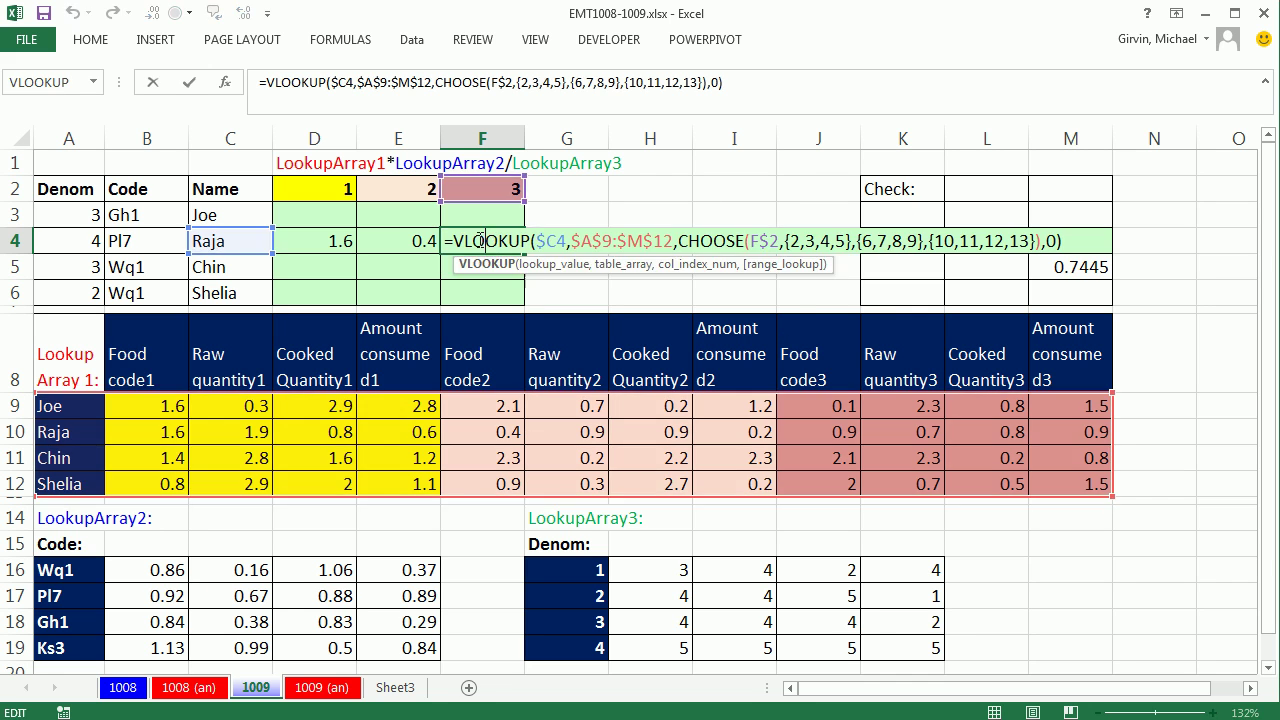
drag(447, 245, 778, 260)
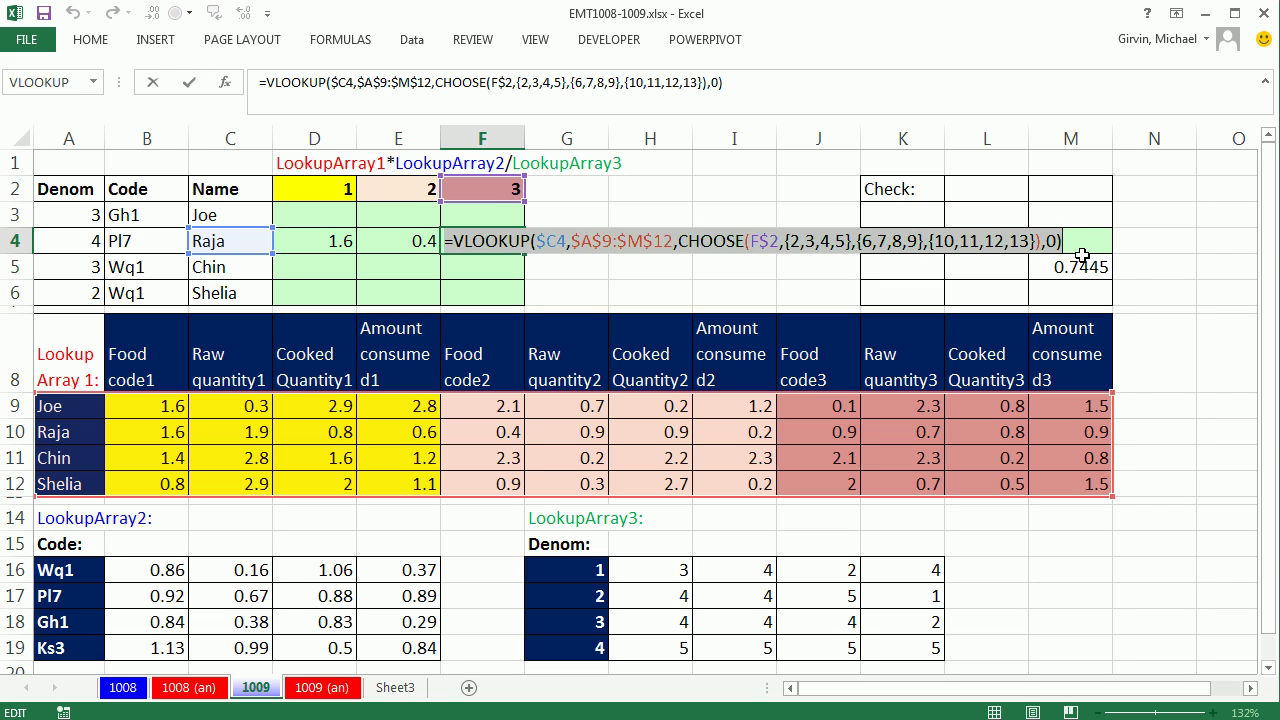
key(F9)
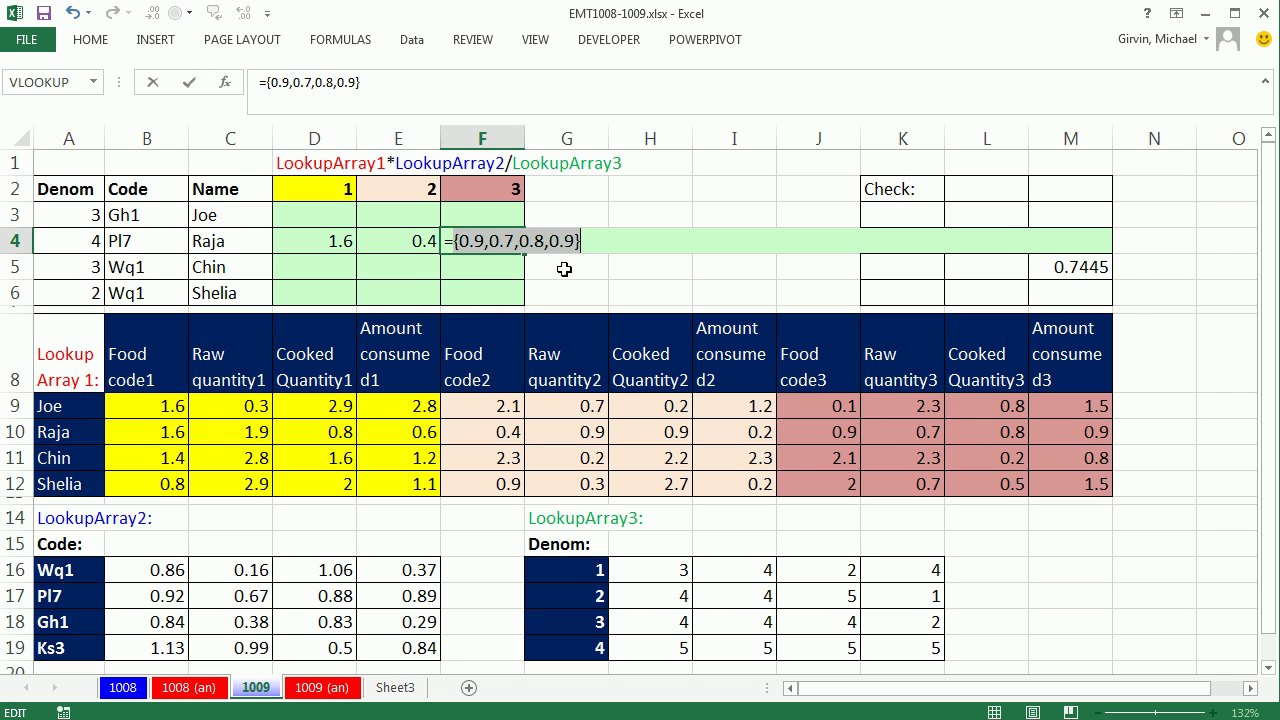
key(Escape)
Step: Insert a SUMPRODUCT function in front of the VLOOKUP in E4, making the VLOOKUP its first array
click(412, 241)
key(F2)
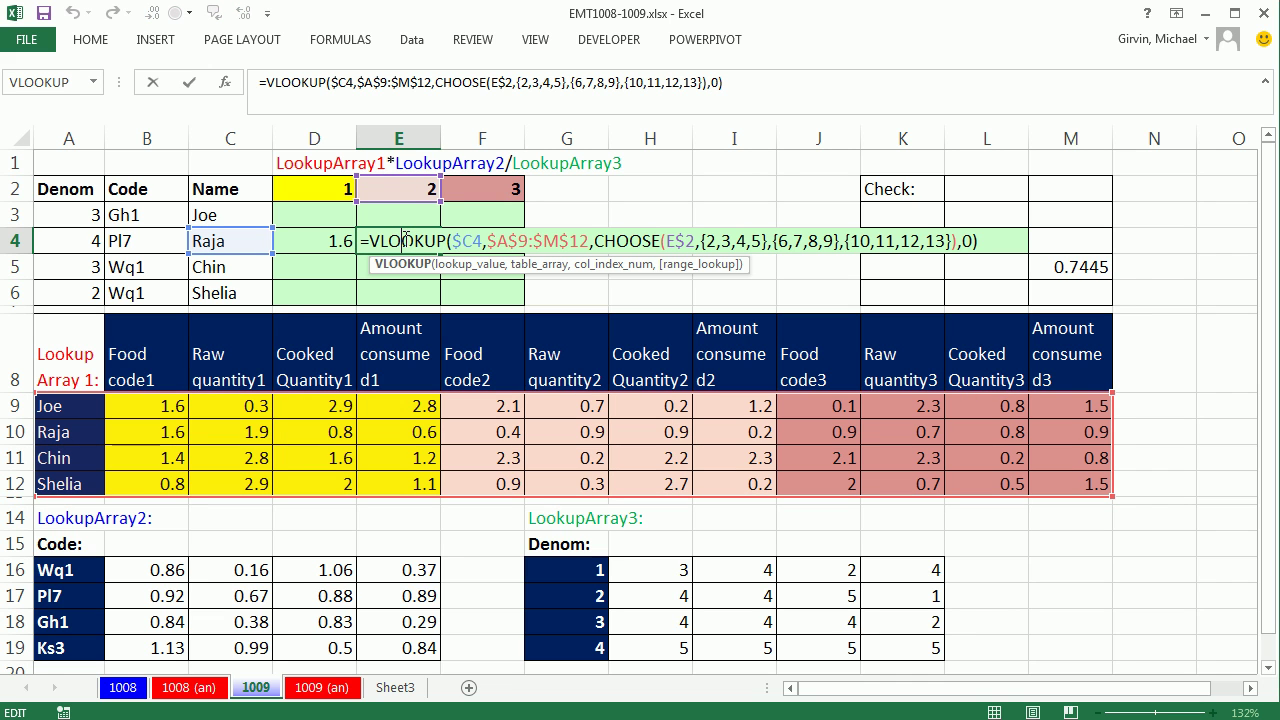
click(372, 243)
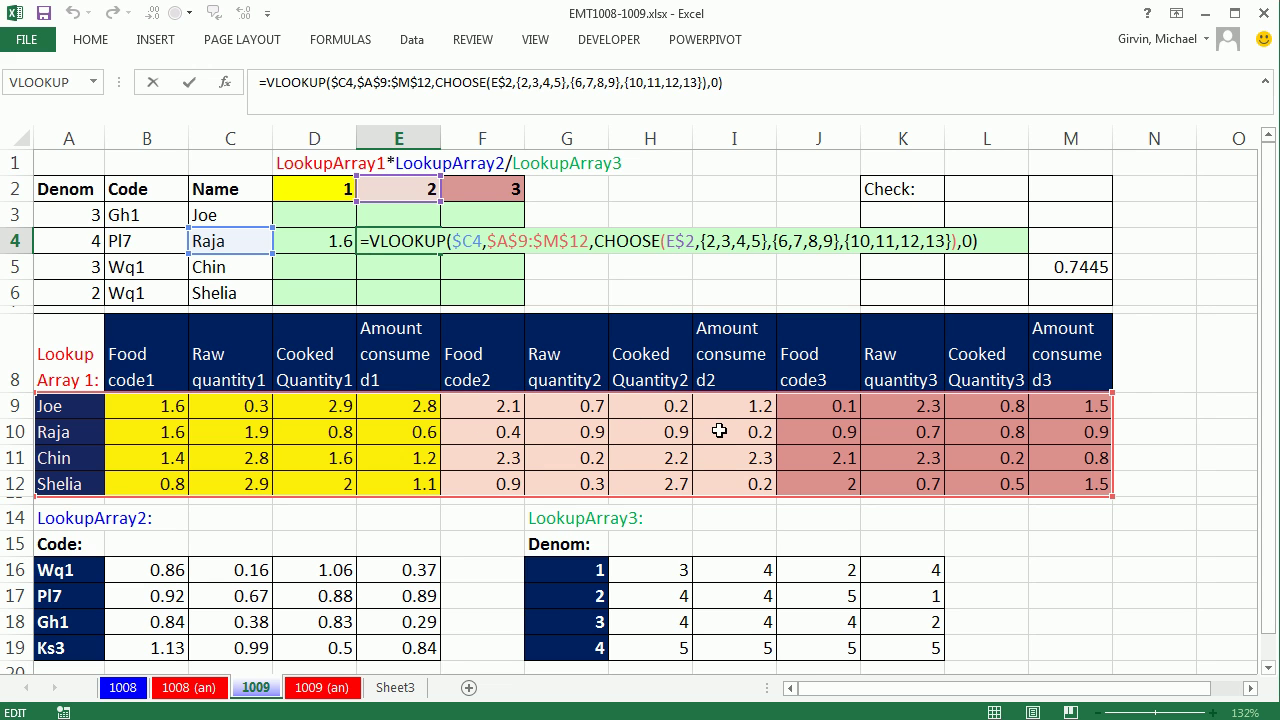
text(sump)
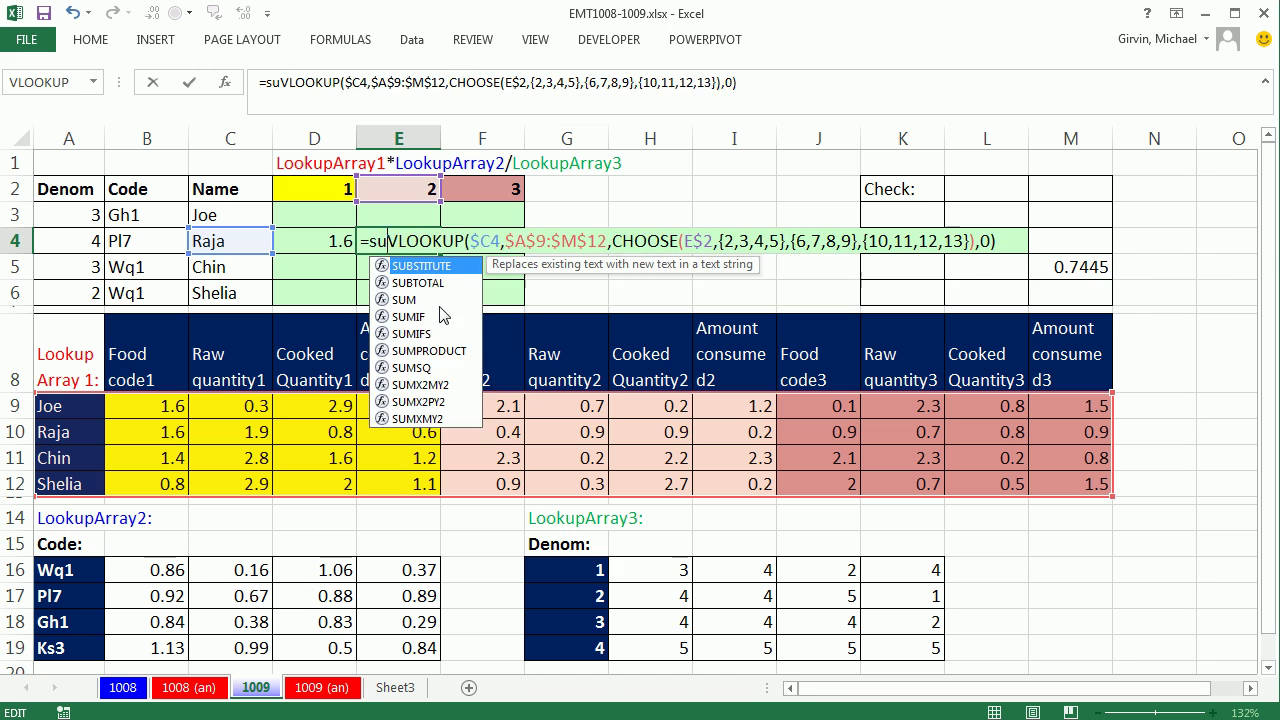
key(Tab)
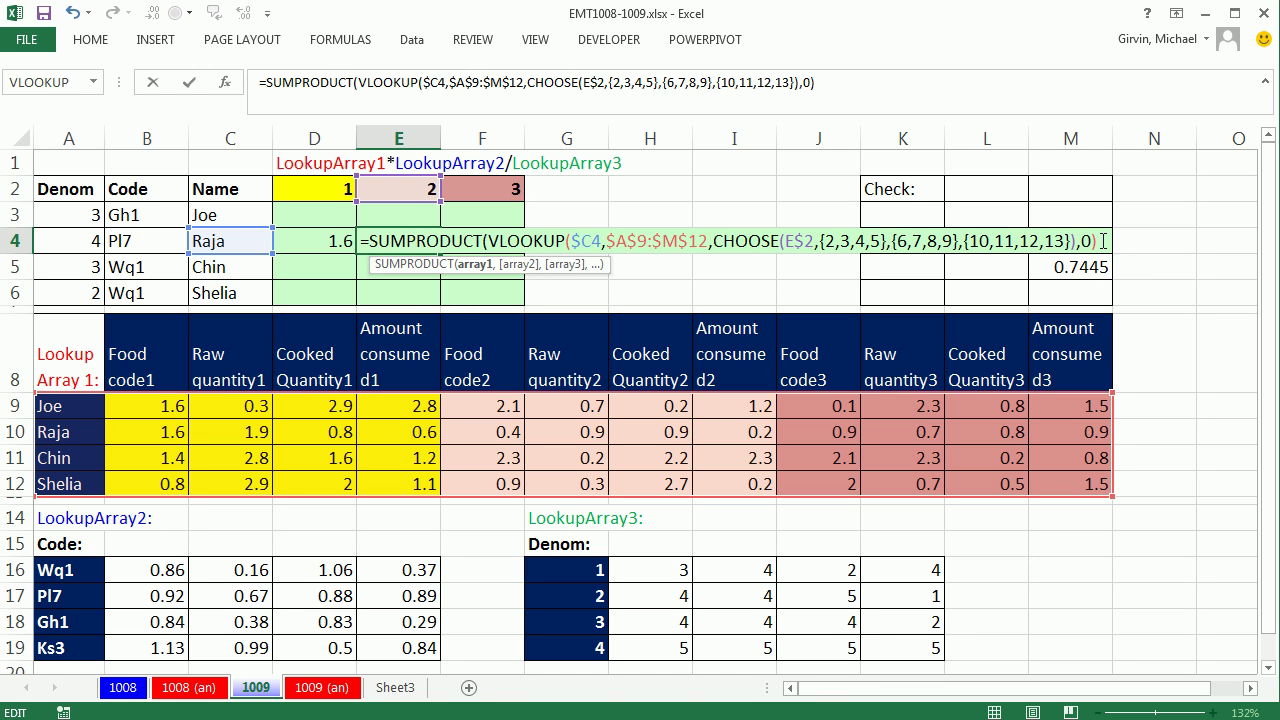
Step: Start an INDEX function as the second SUMPRODUCT array in E4, using the locked LookupArray2 range $B$16:$E$19
text(,)
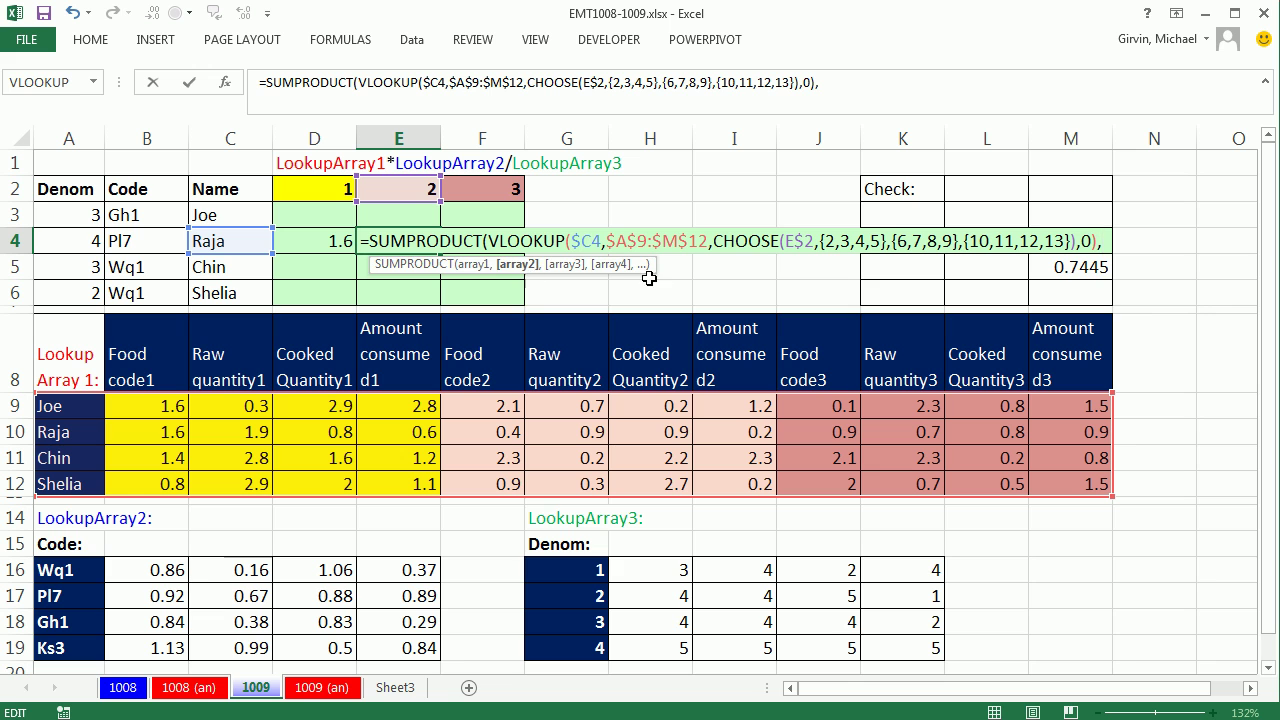
drag(654, 272, 1168, 294)
text(INDEX()
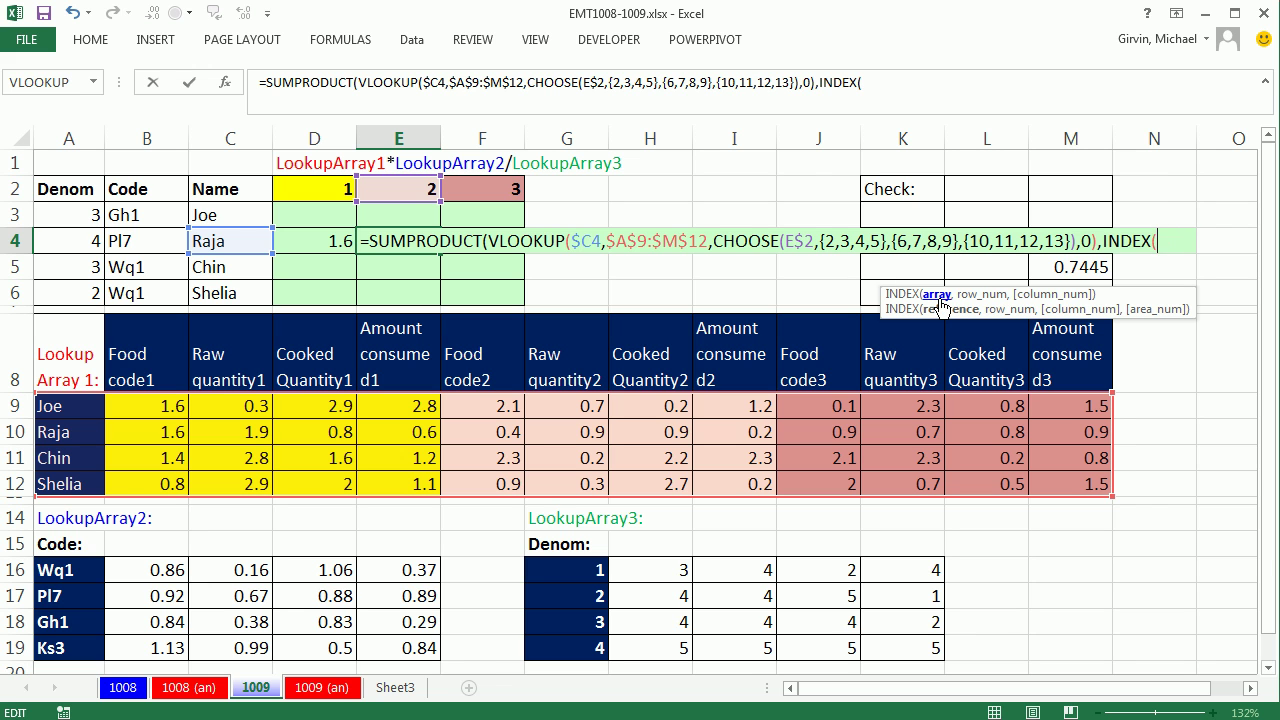
drag(149, 574, 412, 650)
key(F4)
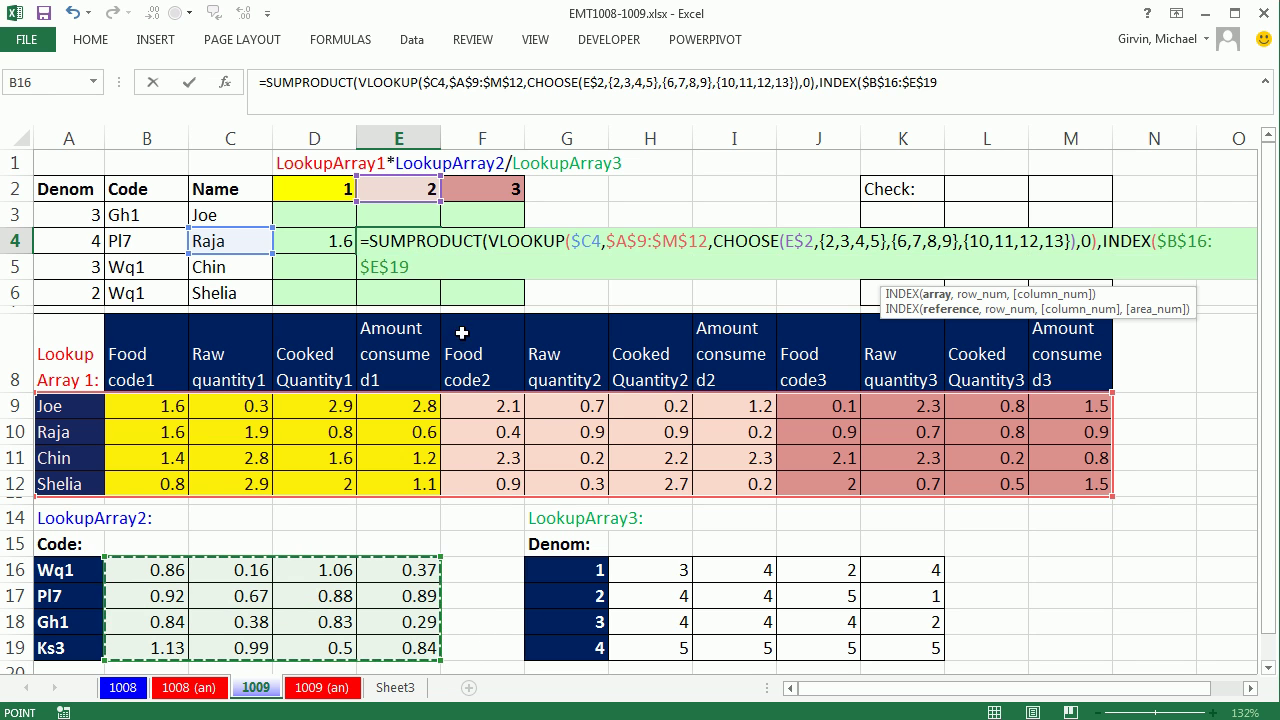
drag(890, 312, 316, 313)
Step: Nest a MATCH function as the INDEX row number, with column-locked $B4 as its lookup value
text(,)
text(match)
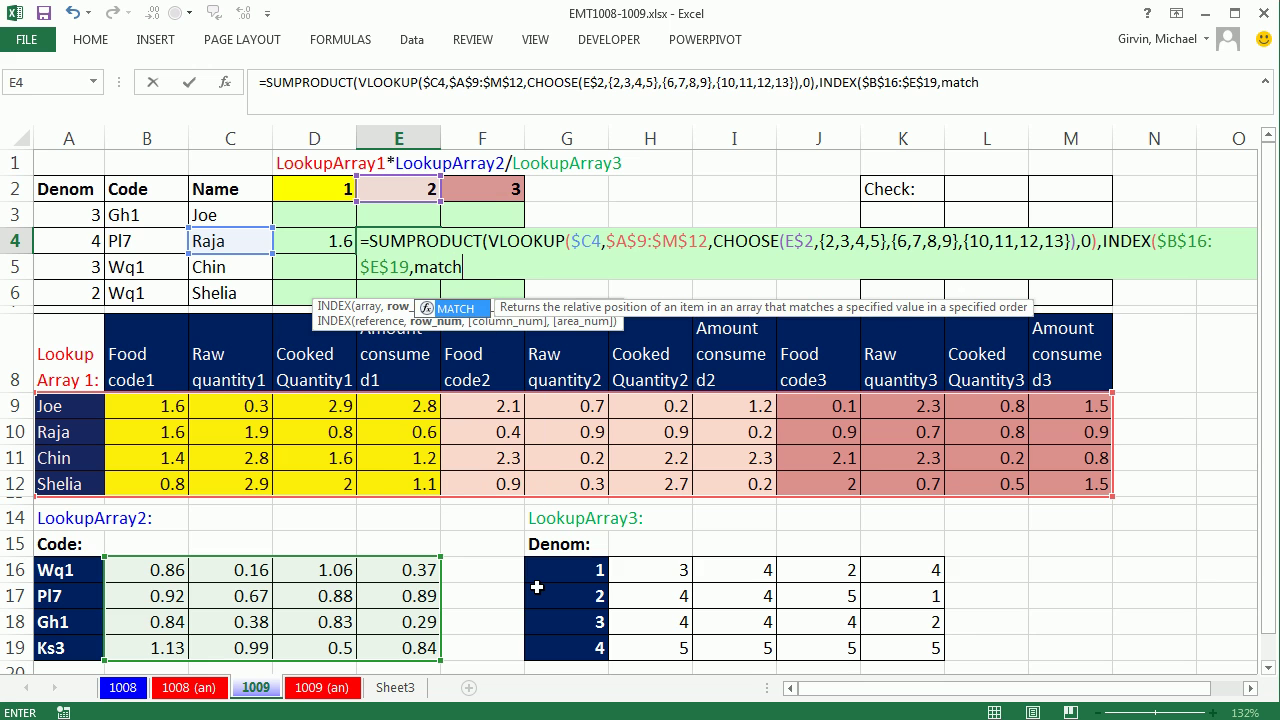
key(Tab)
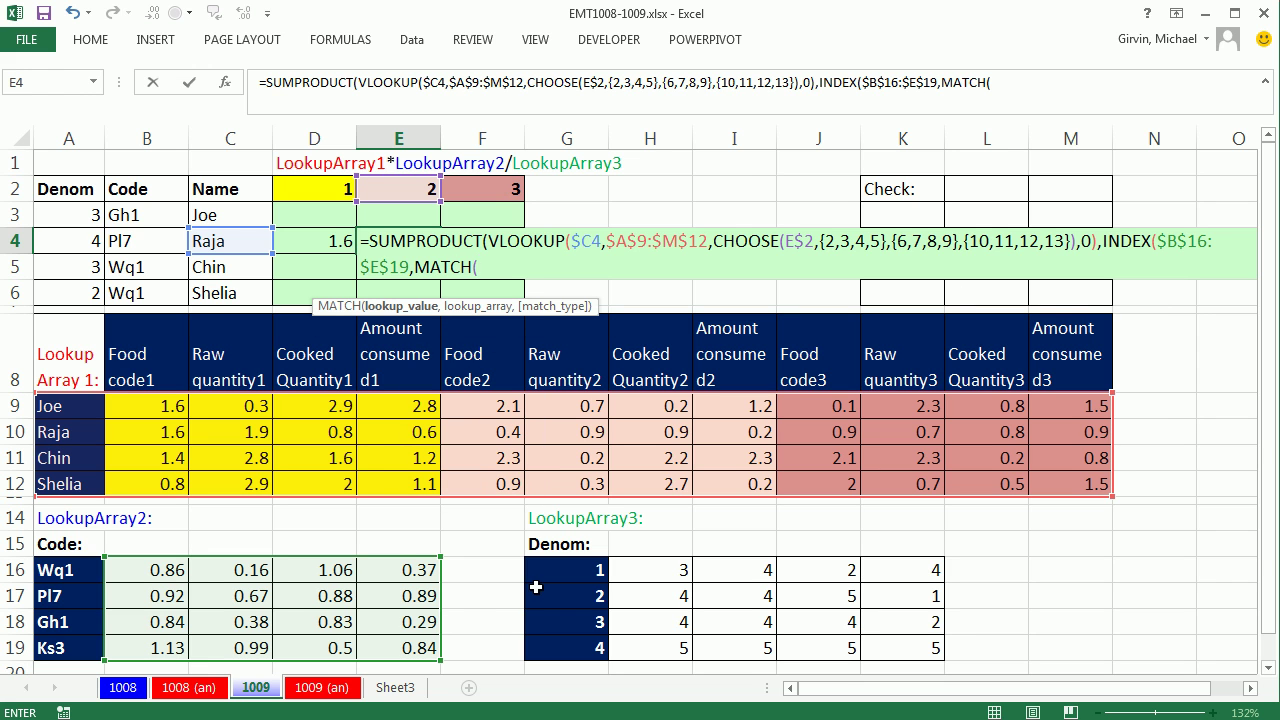
click(141, 243)
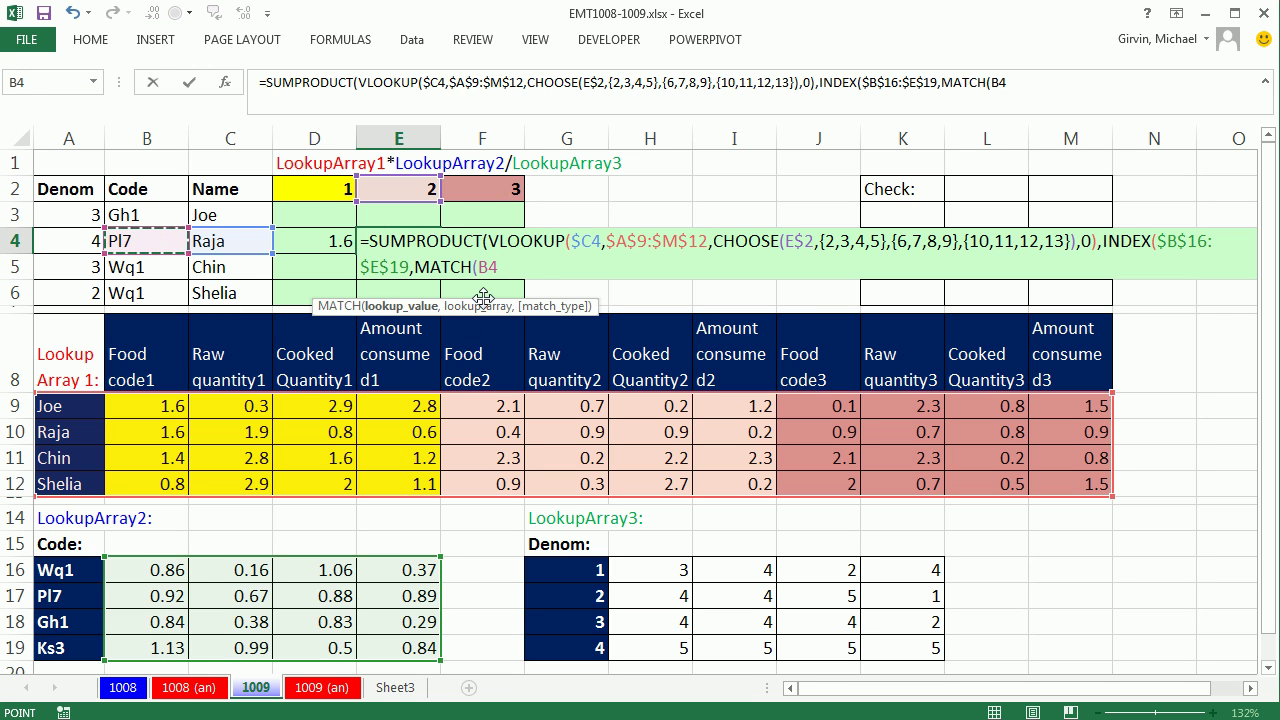
key(F4)
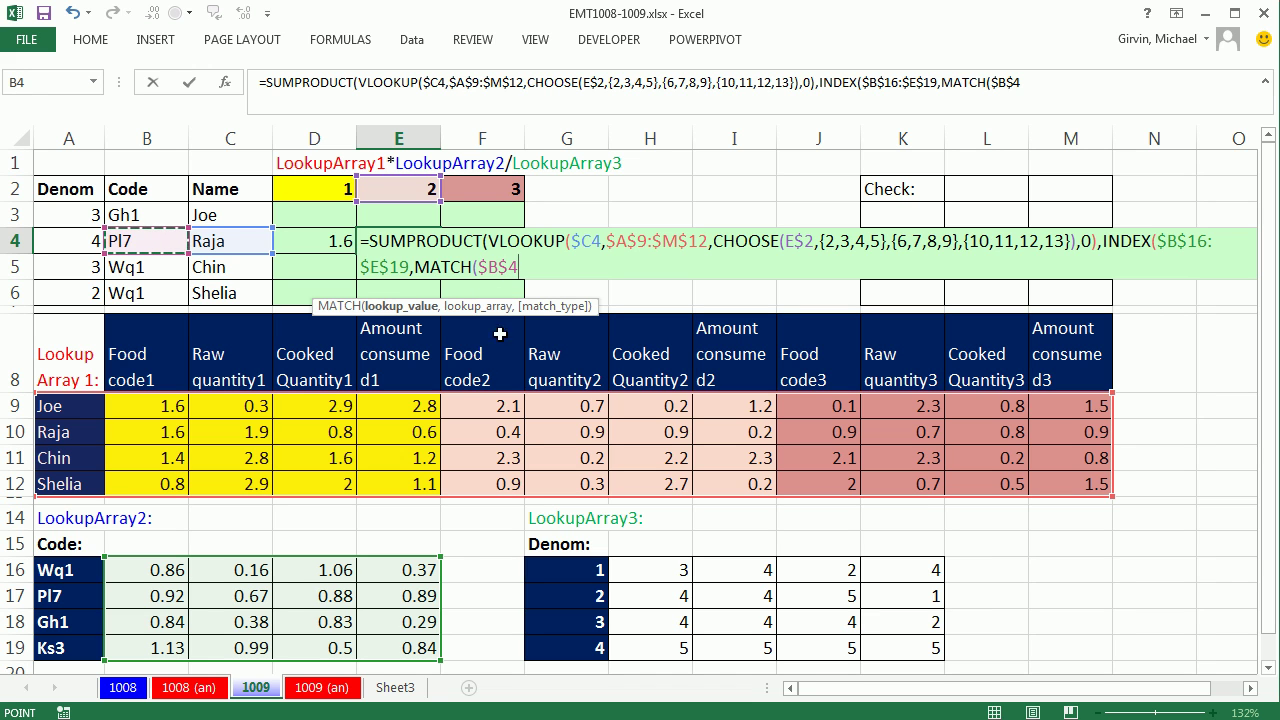
key(F4)
key(F4)
text(,)
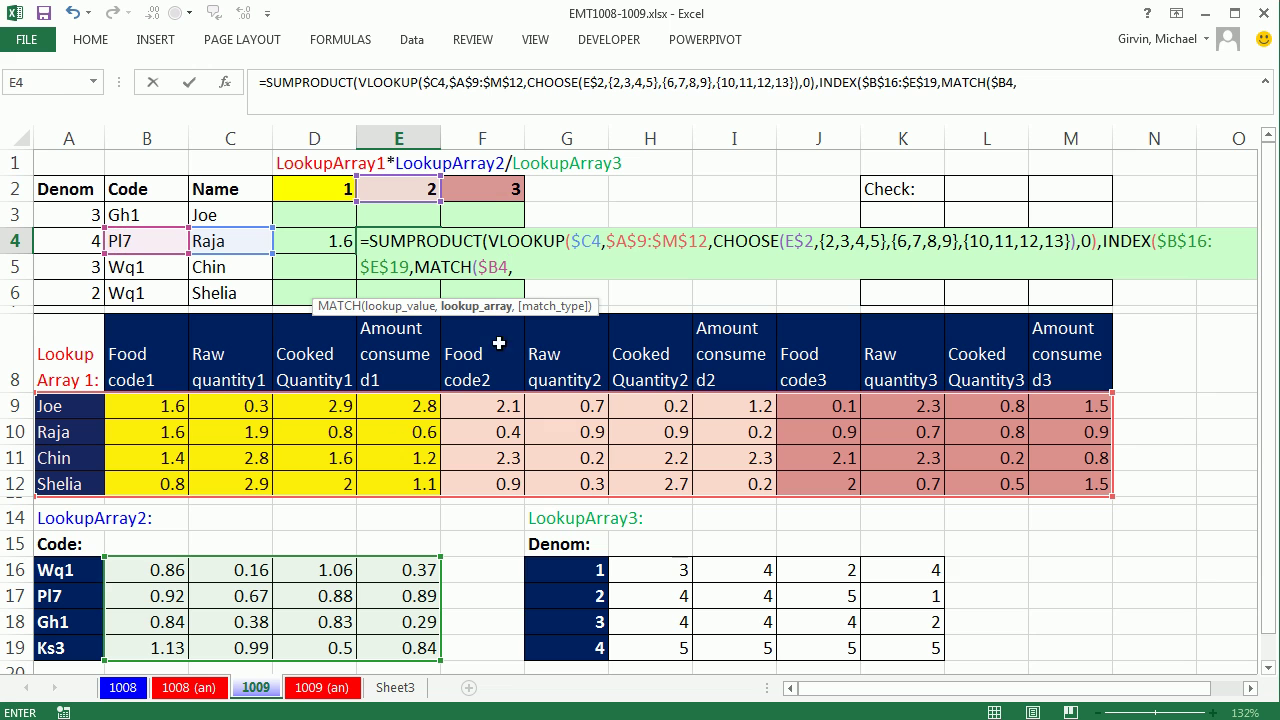
Step: Complete the MATCH with lookup array $A$16:$A$19 and match type 0, and leave the INDEX column number empty
drag(72, 568, 75, 645)
key(F4)
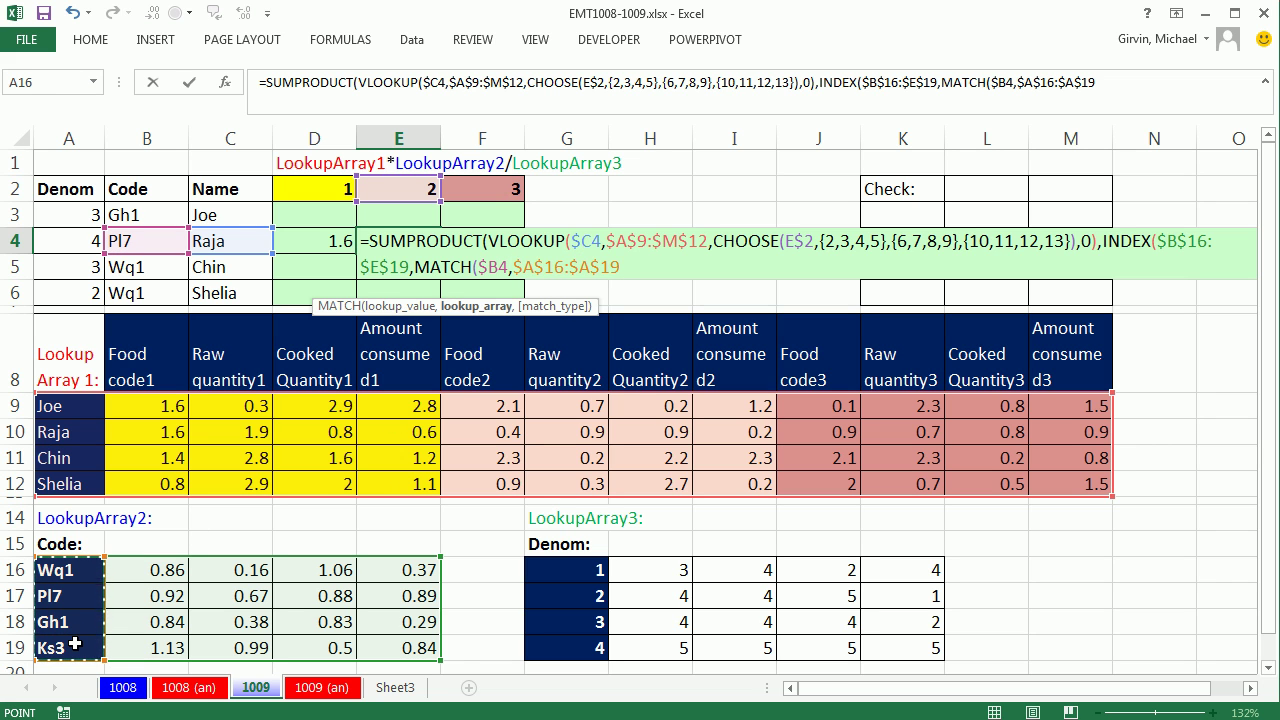
text(,)
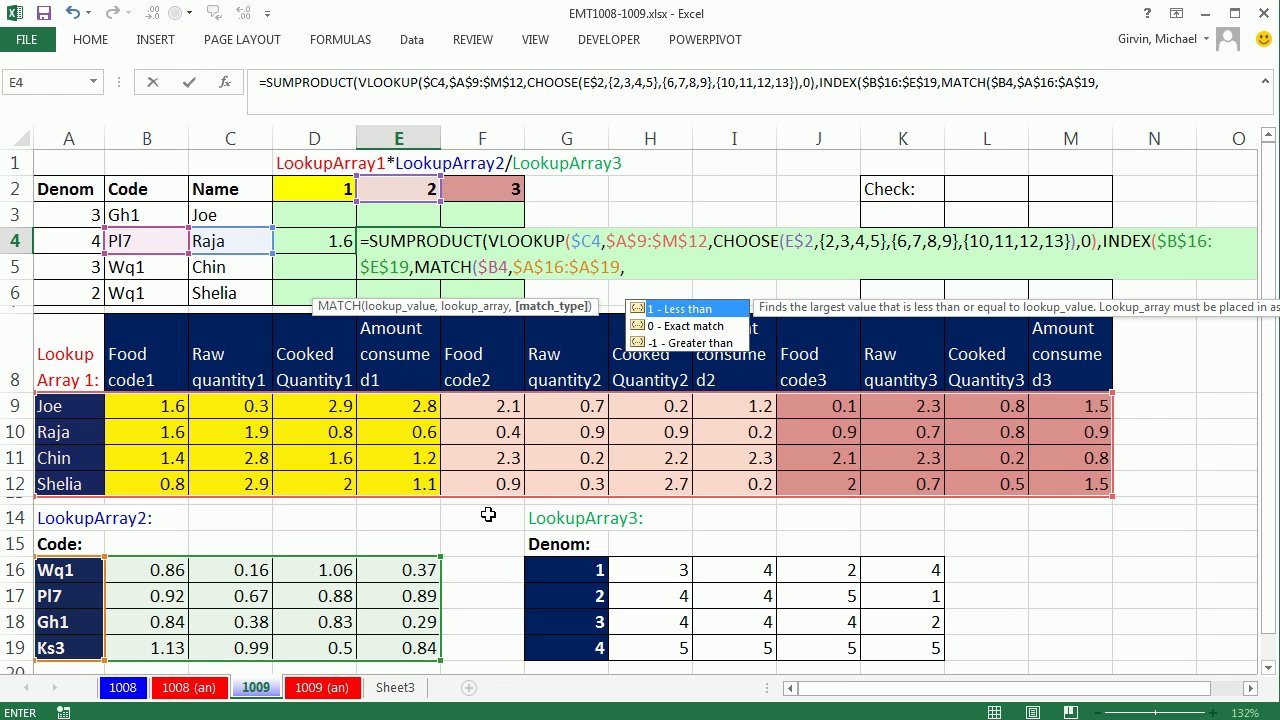
text(0))
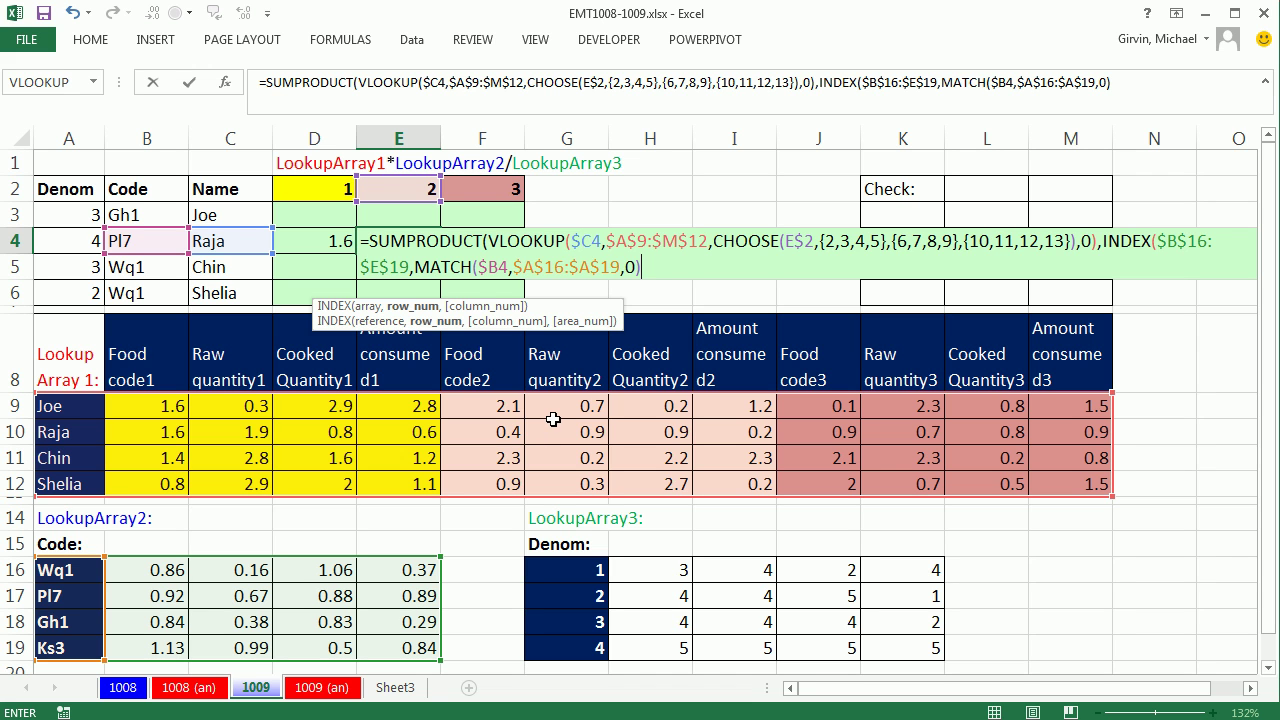
text(,)
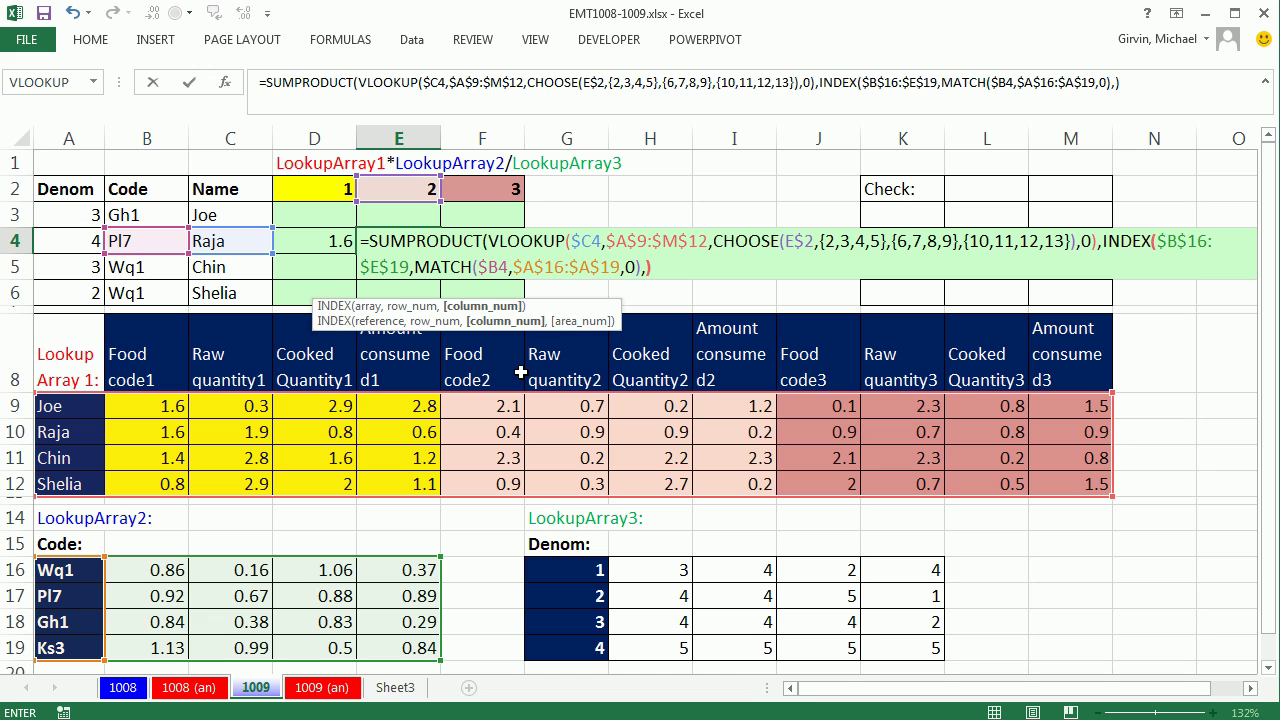
Step: Evaluate the second SUMPRODUCT array in E4 to check the row it returns, and restore the formula
click(467, 306)
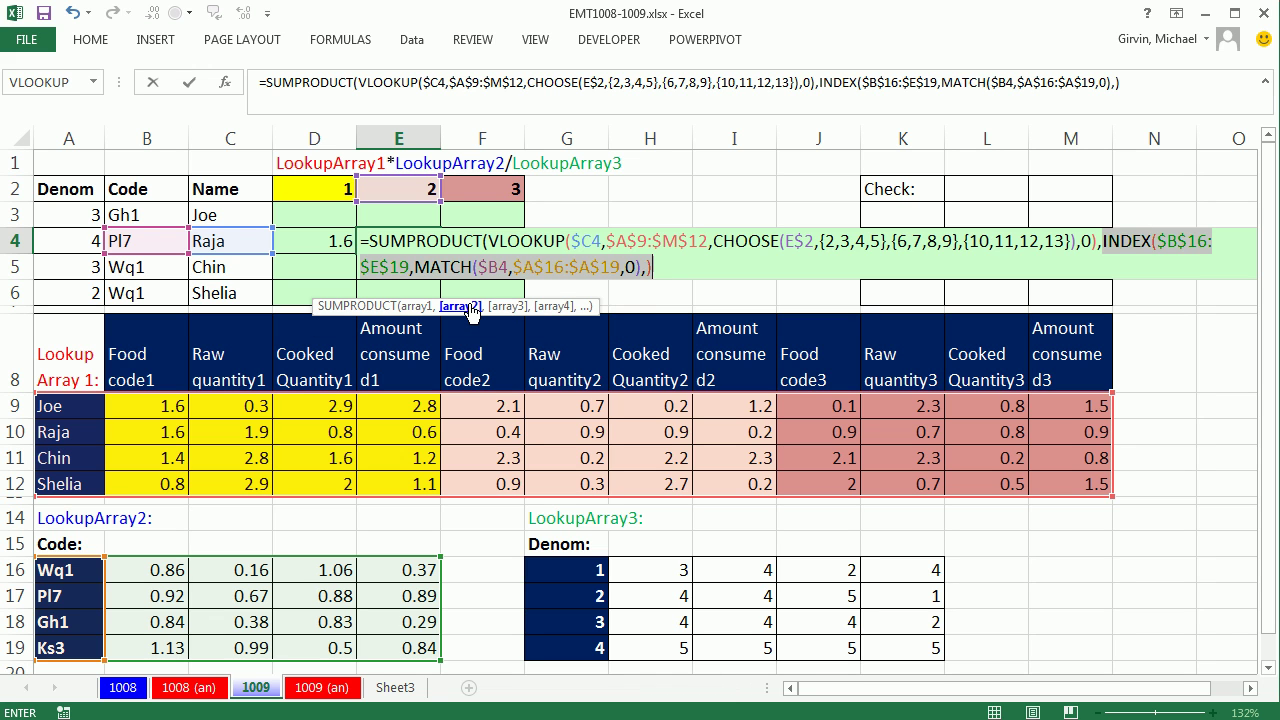
key(F9)
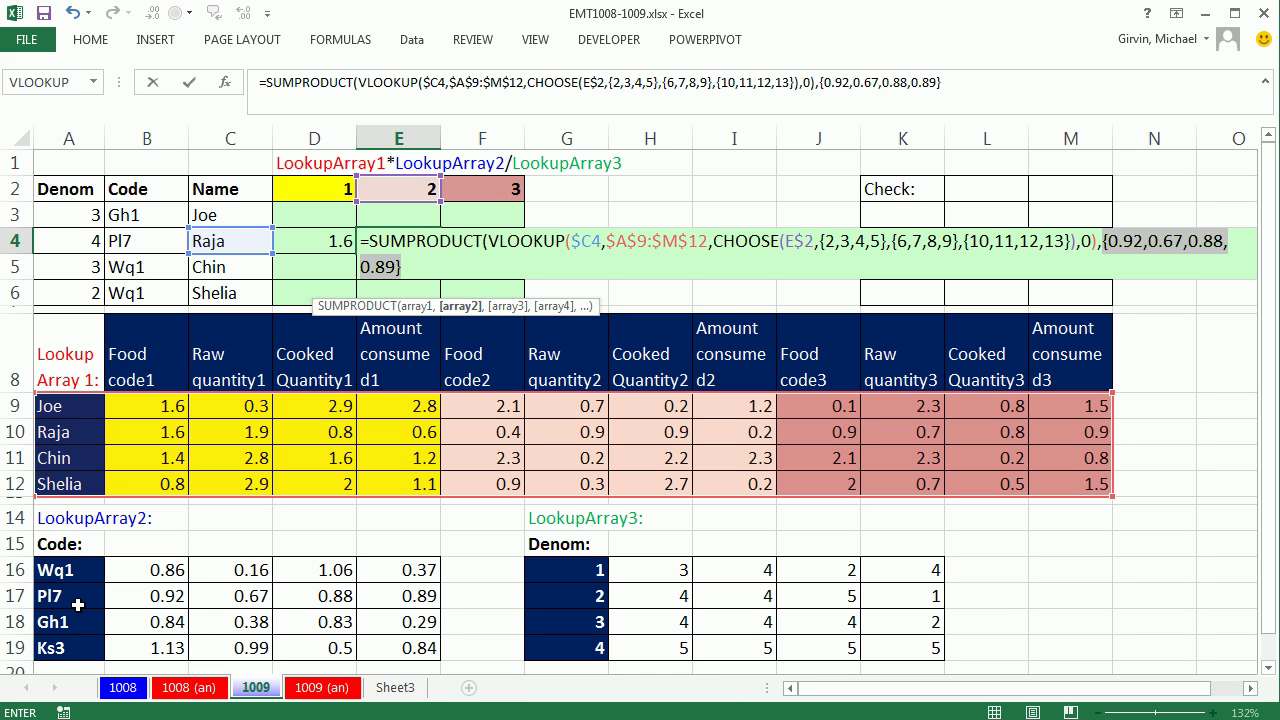
key(ctrl+z)
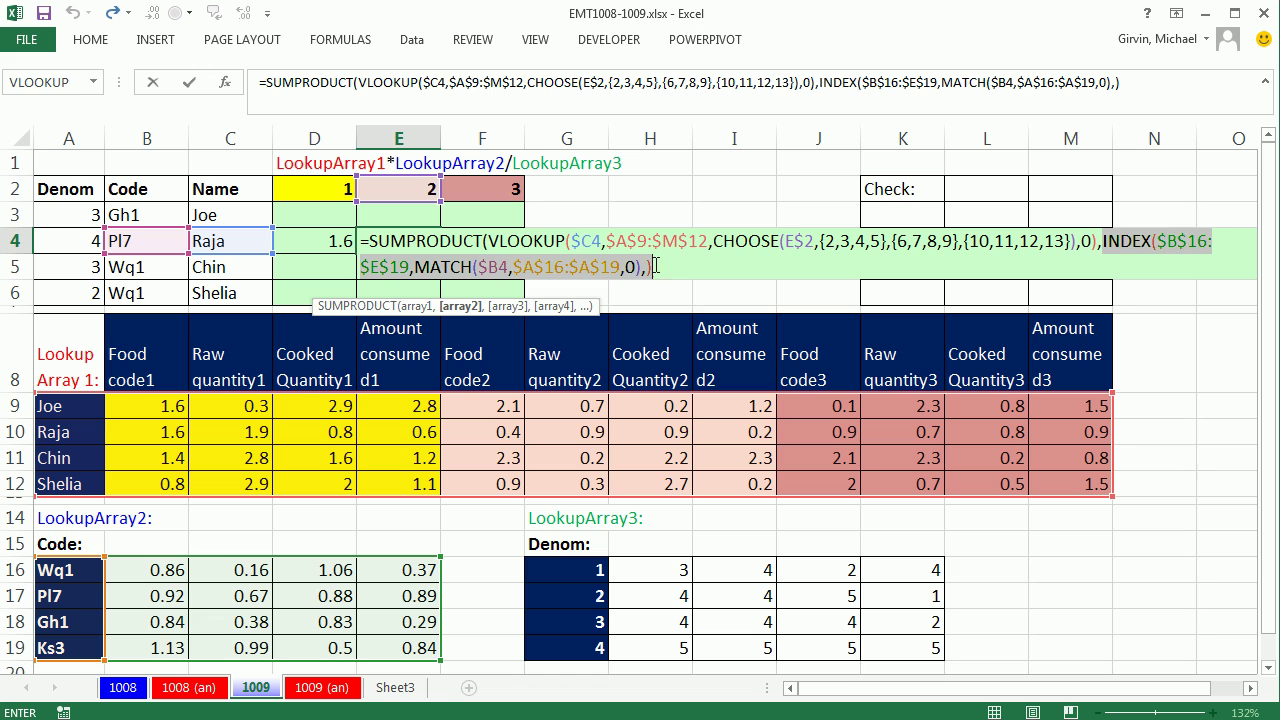
click(659, 265)
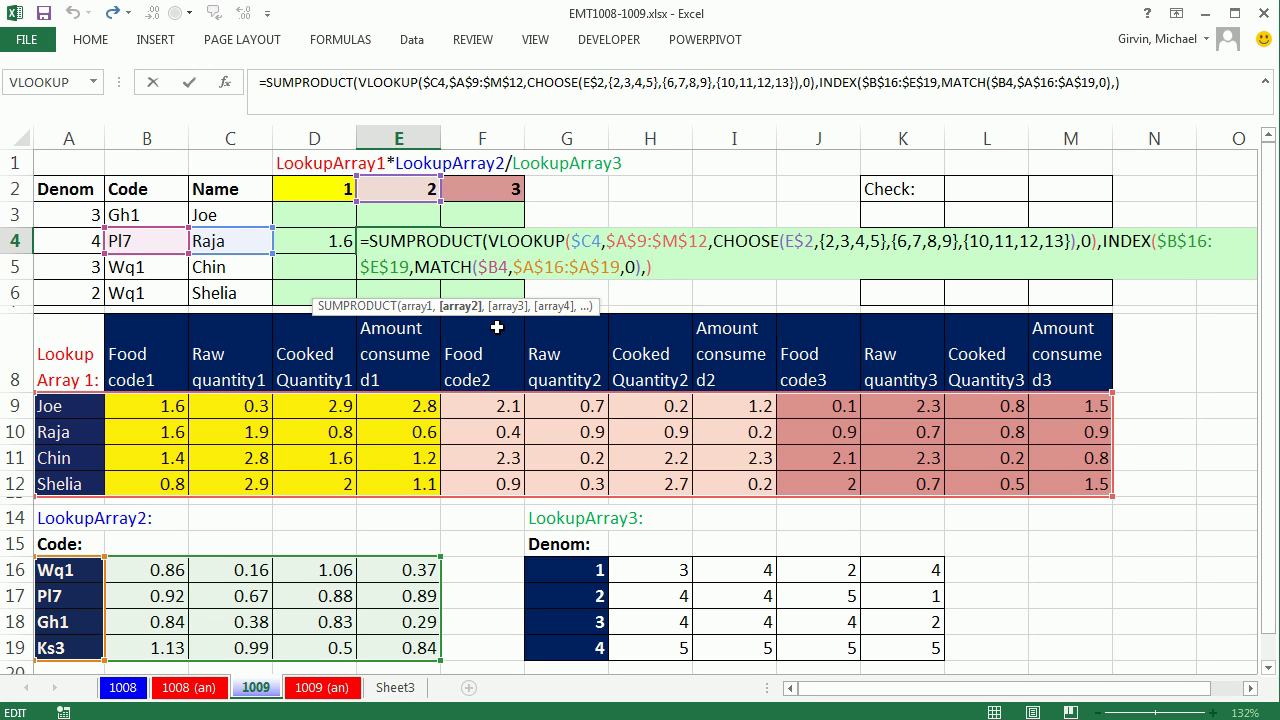
Step: Add an INDEX function as the third SUMPRODUCT array, using the locked LookupArray3 range $H$16:$K$19
text(,)
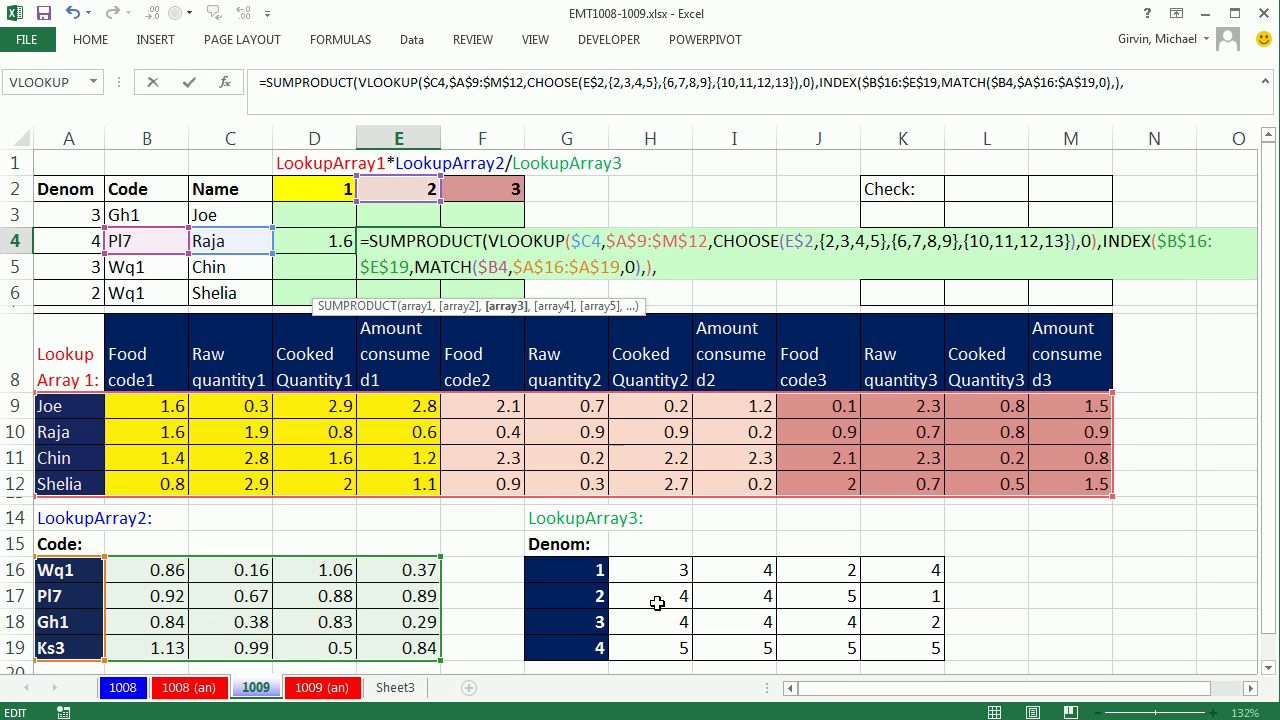
text(INDEX()
drag(635, 568, 900, 651)
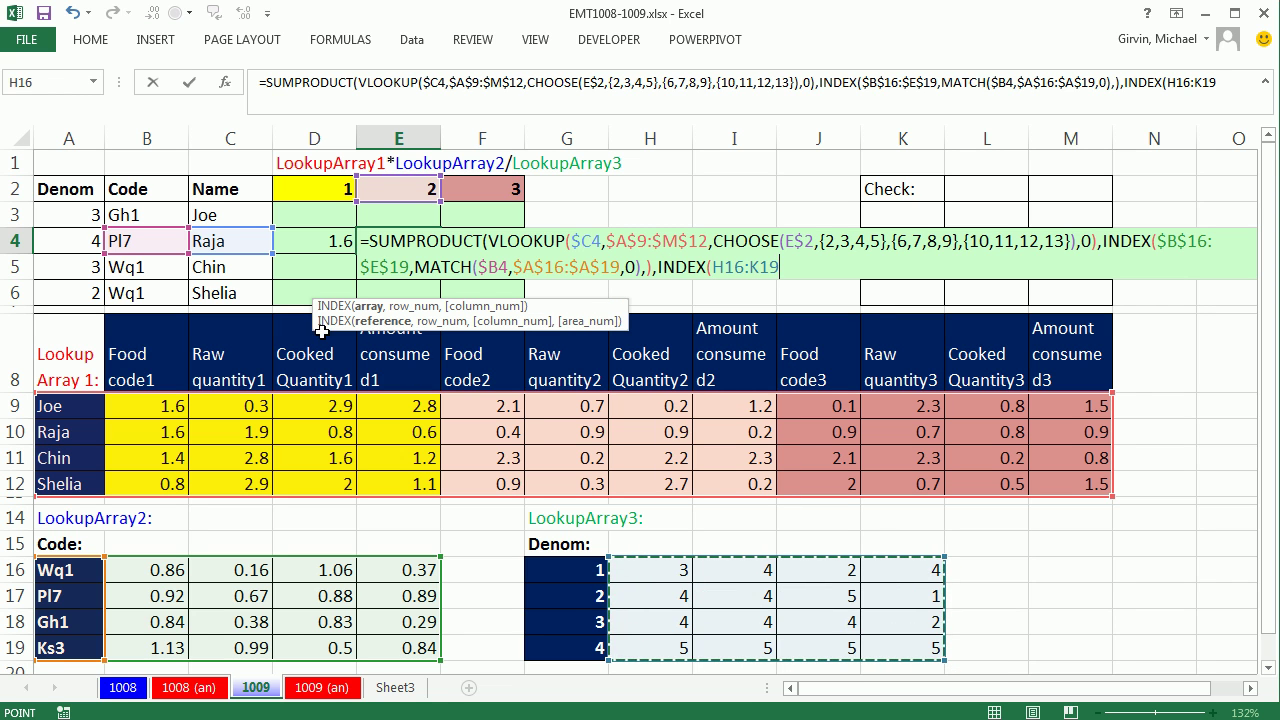
drag(338, 327, 653, 332)
key(F4)
text(,)
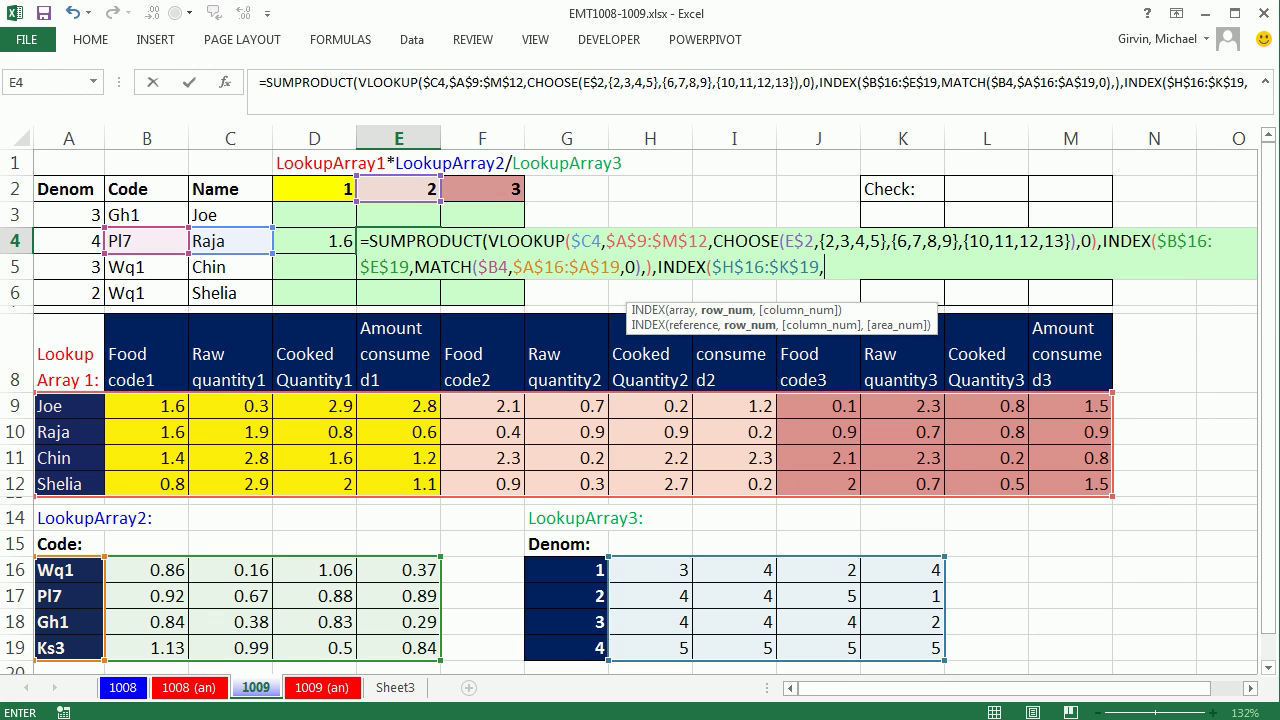
Step: Nest a MATCH function as the third array's INDEX row number, with column-locked $A4 as its lookup value
text(match)
key(Tab)
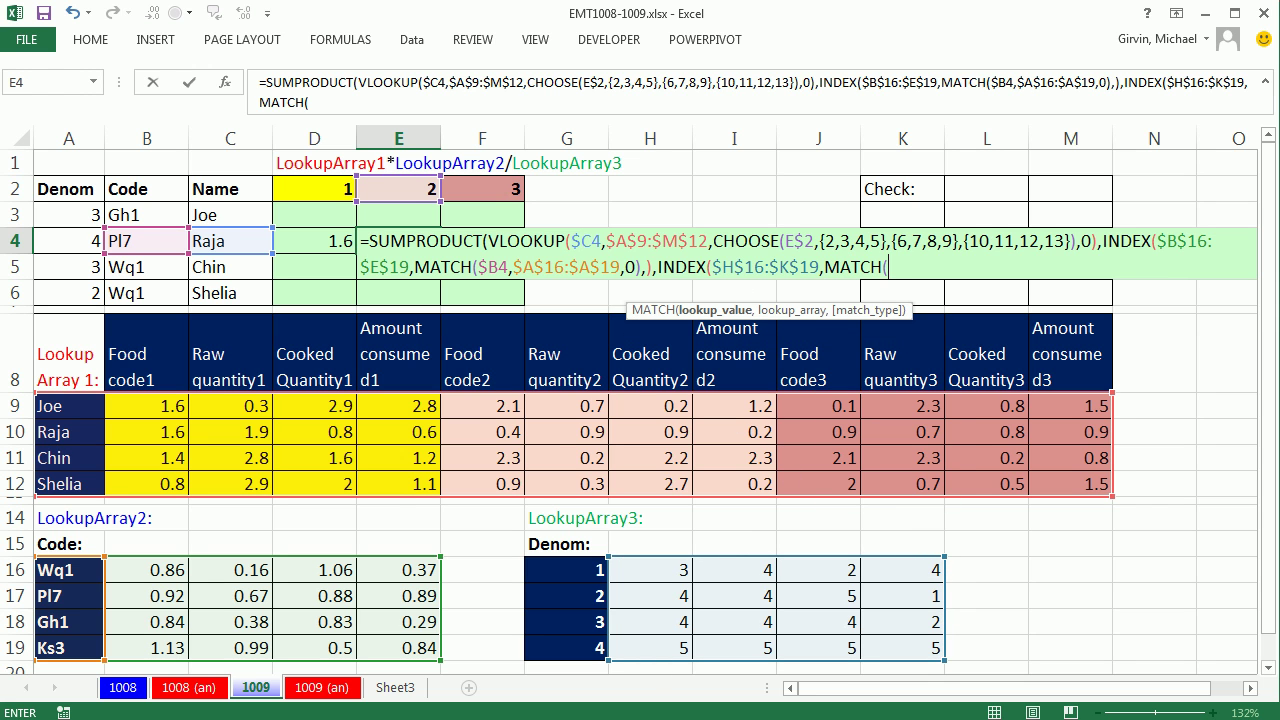
click(43, 241)
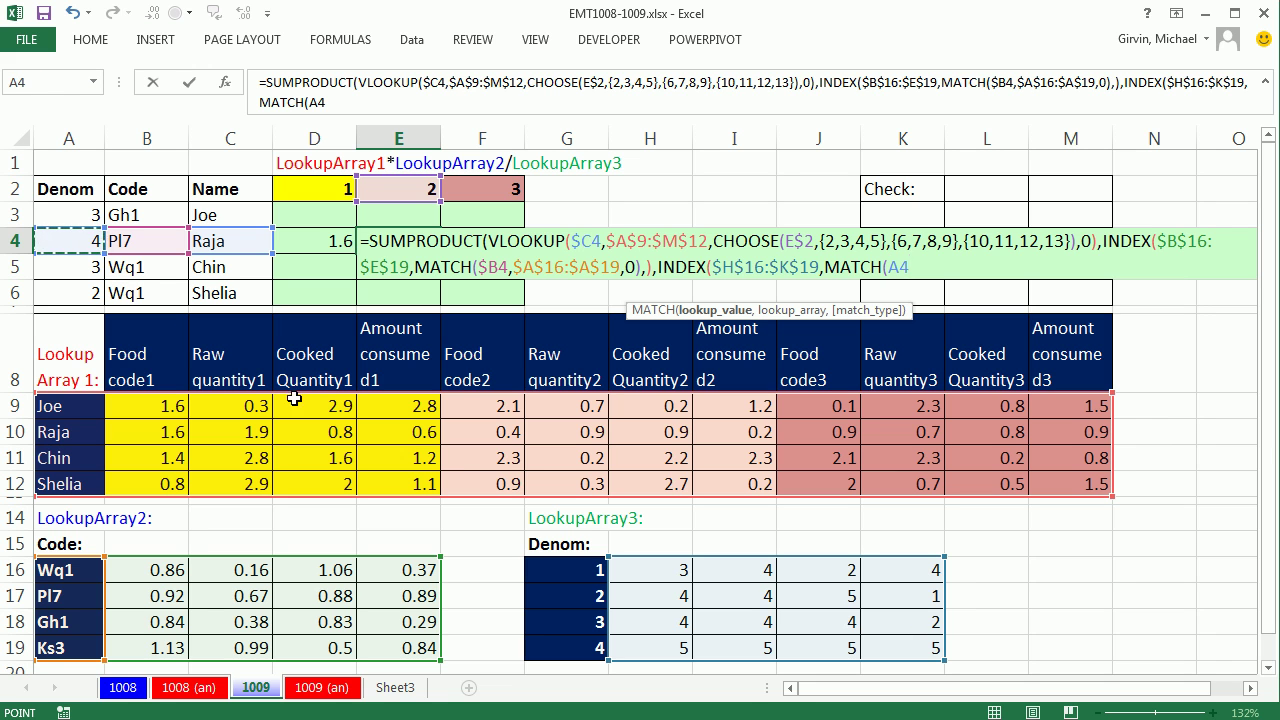
key(F4)
key(F4)
key(F4)
text(,)
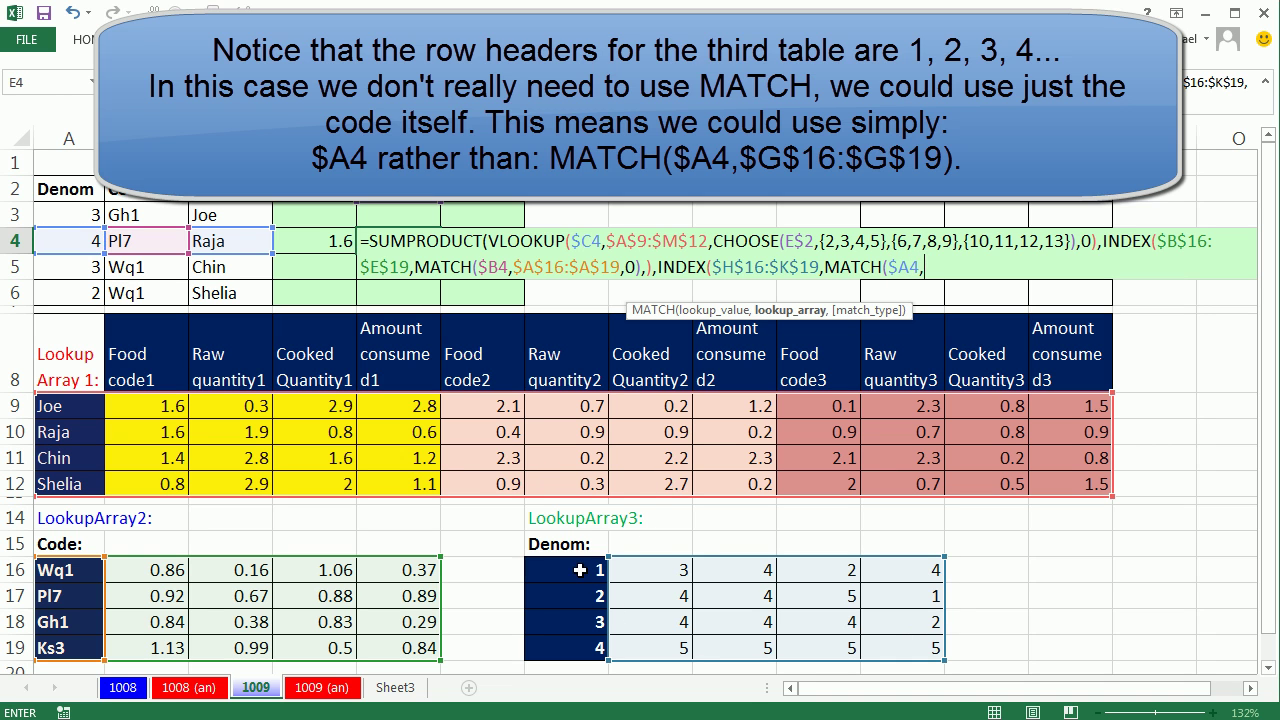
Step: Complete that MATCH with lookup array $G$16:$G$19 and no match type, leaving the INDEX column number empty
drag(585, 572, 590, 646)
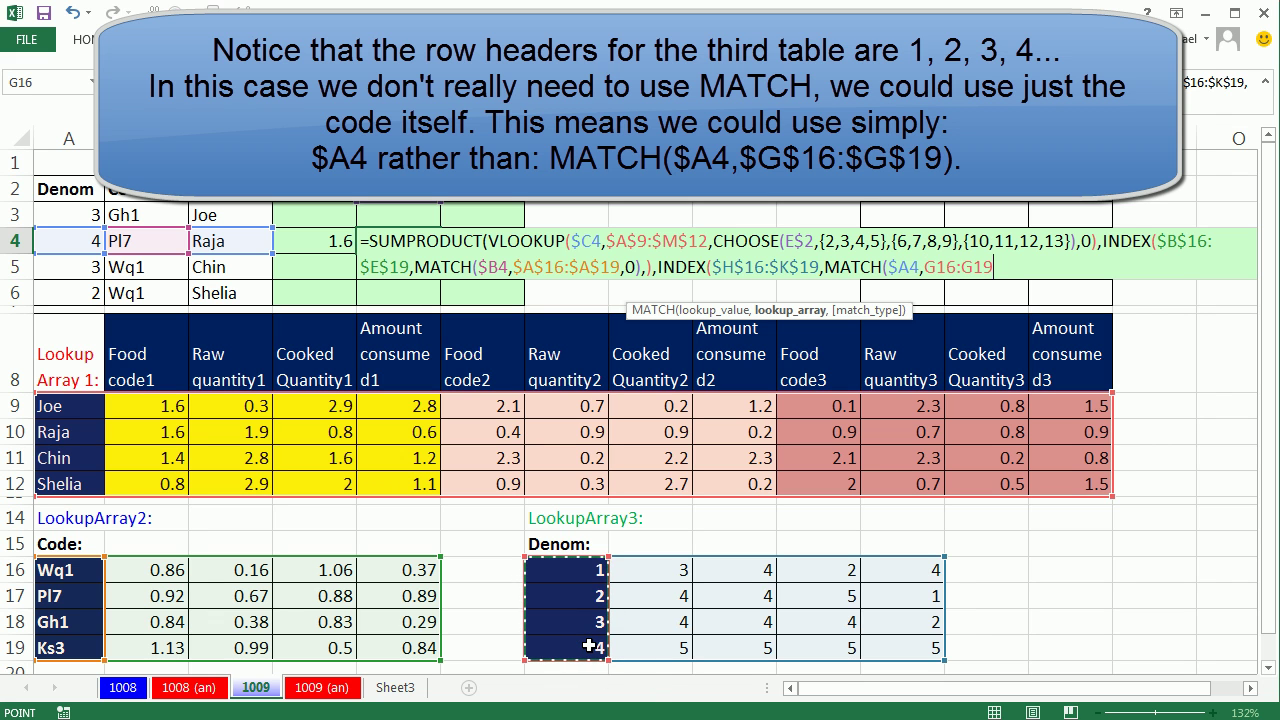
key(F4)
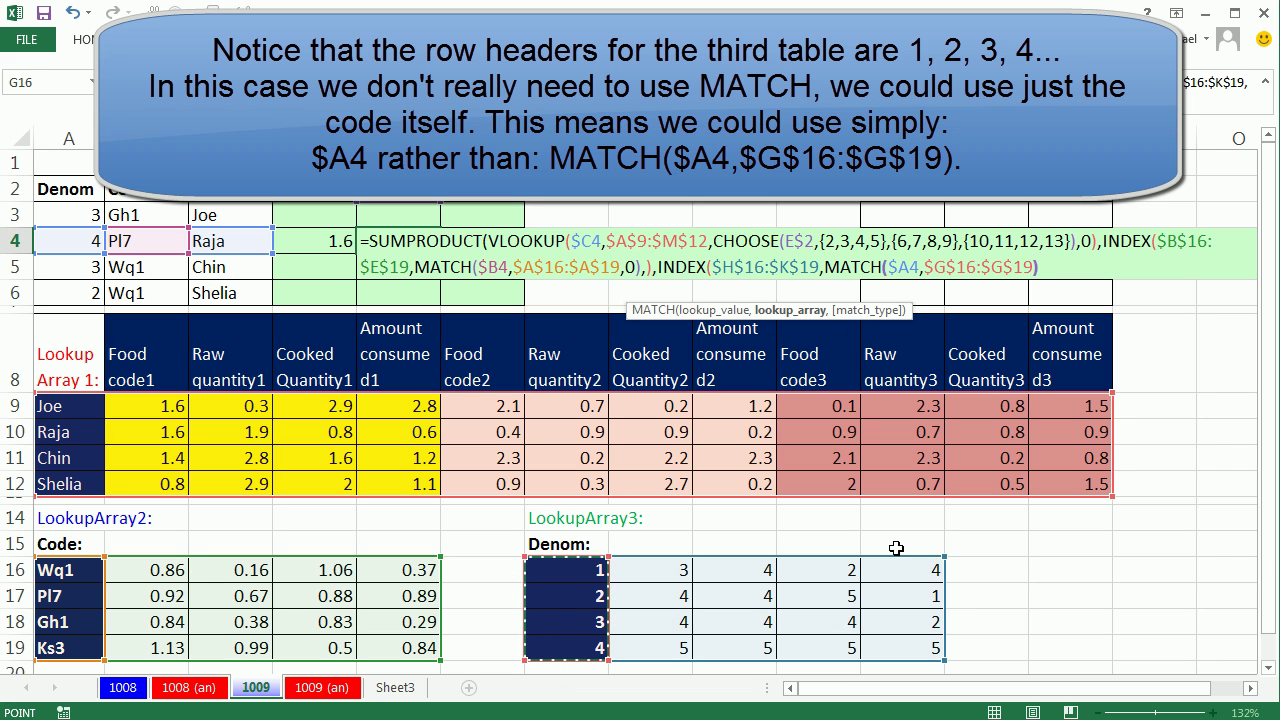
text())
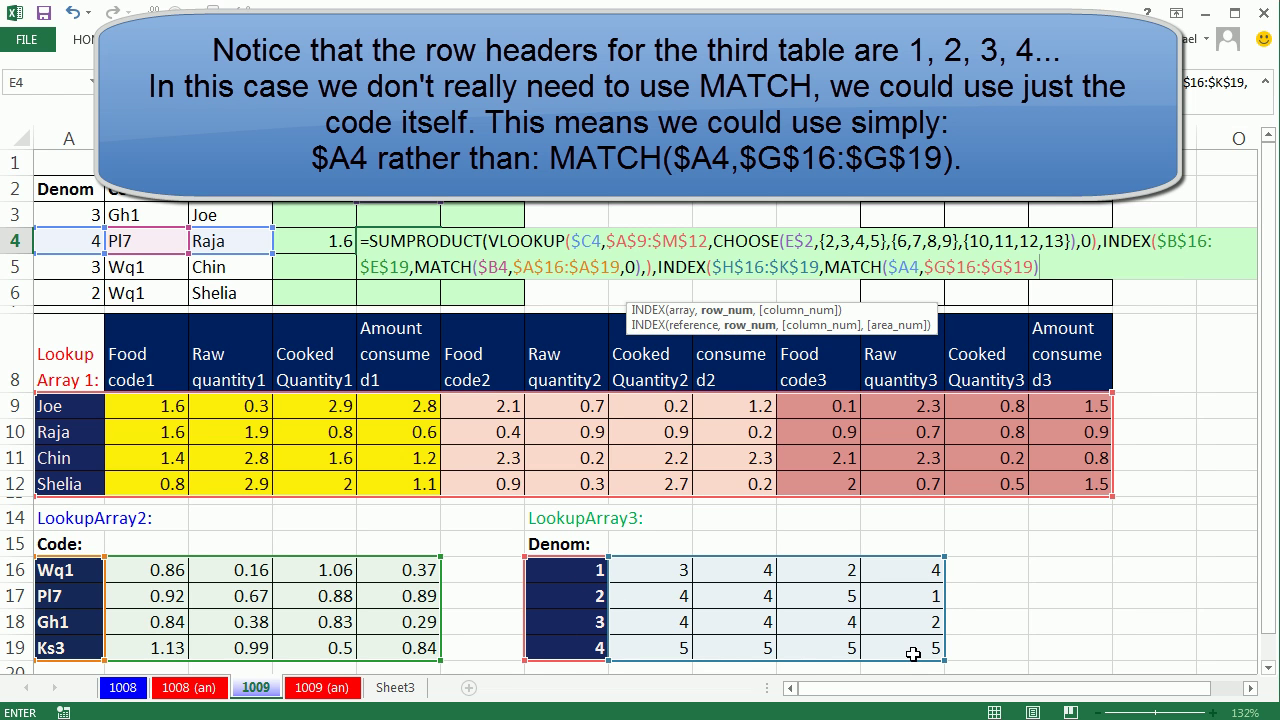
text(,)
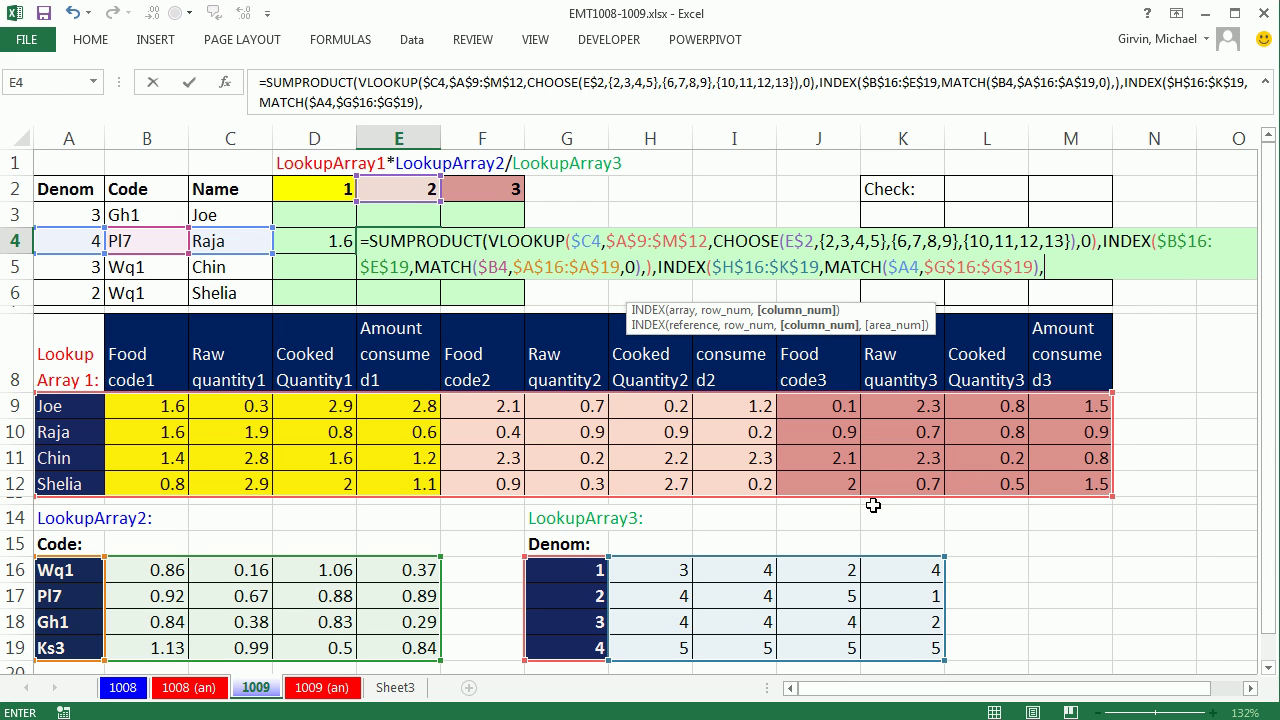
Step: Evaluate the third SUMPRODUCT array to check the row it returns, and restore and close the formula
click(820, 311)
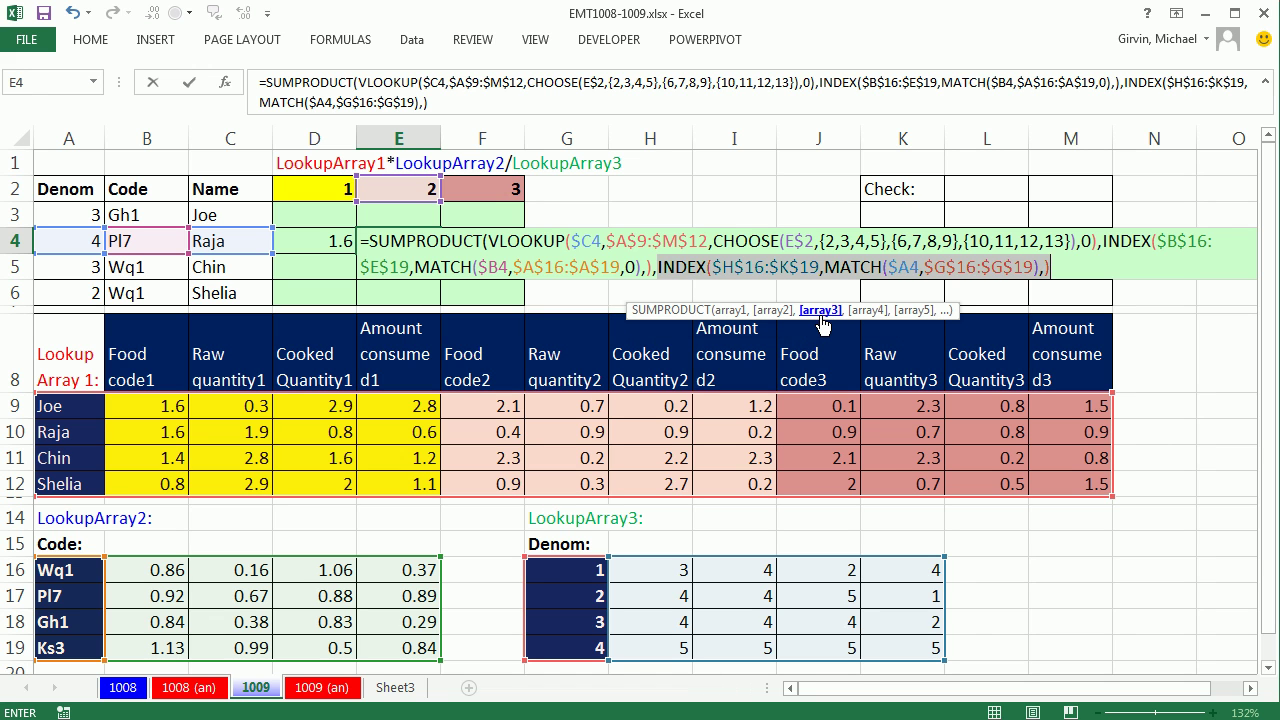
key(F9)
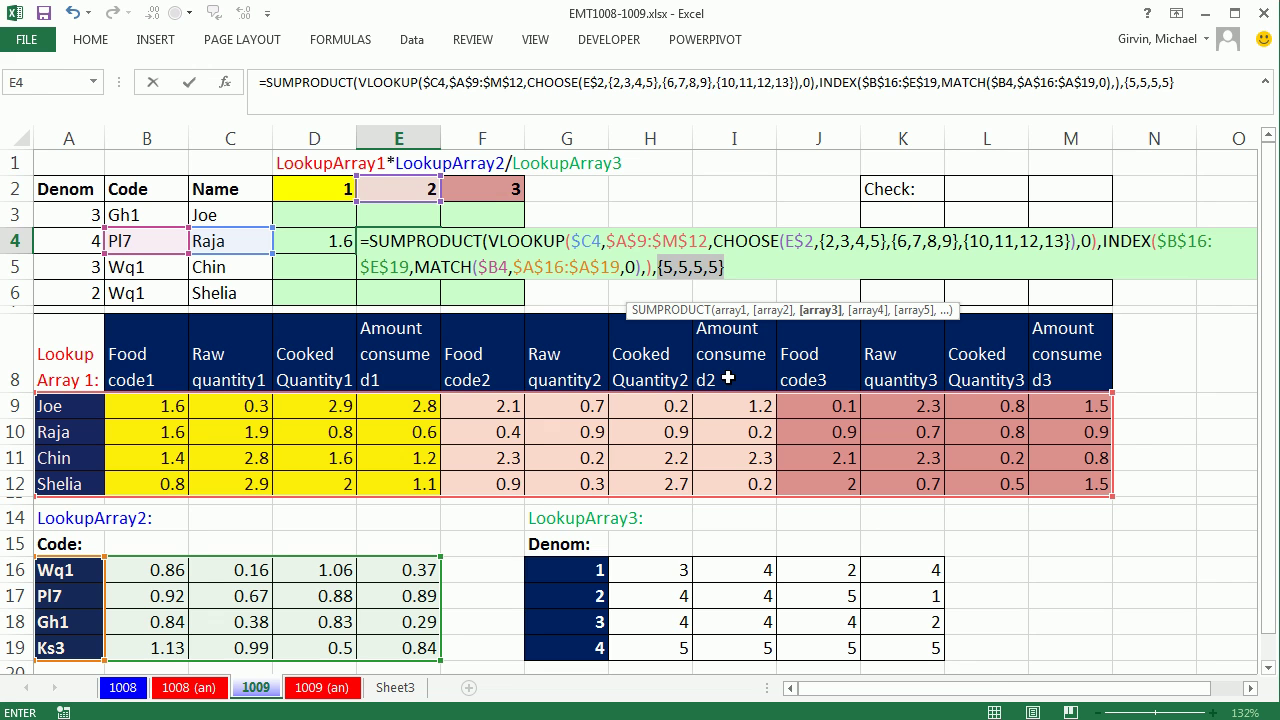
key(ctrl+z)
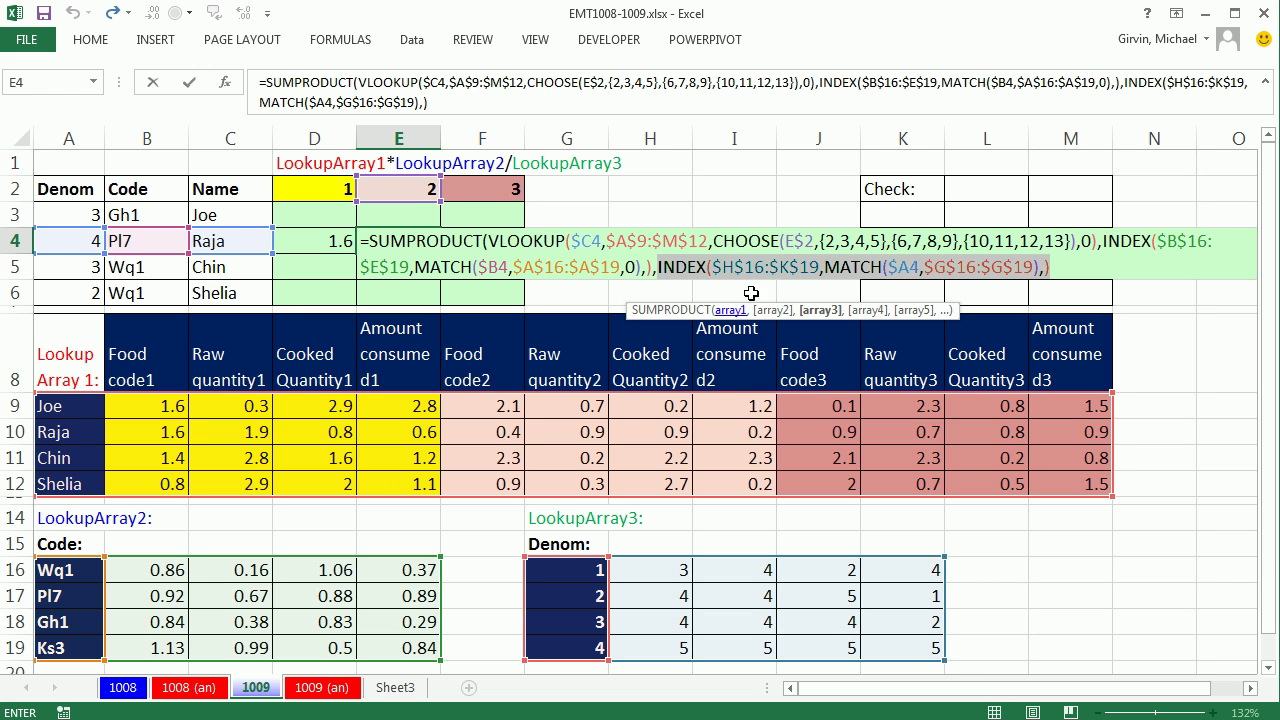
click(1065, 265)
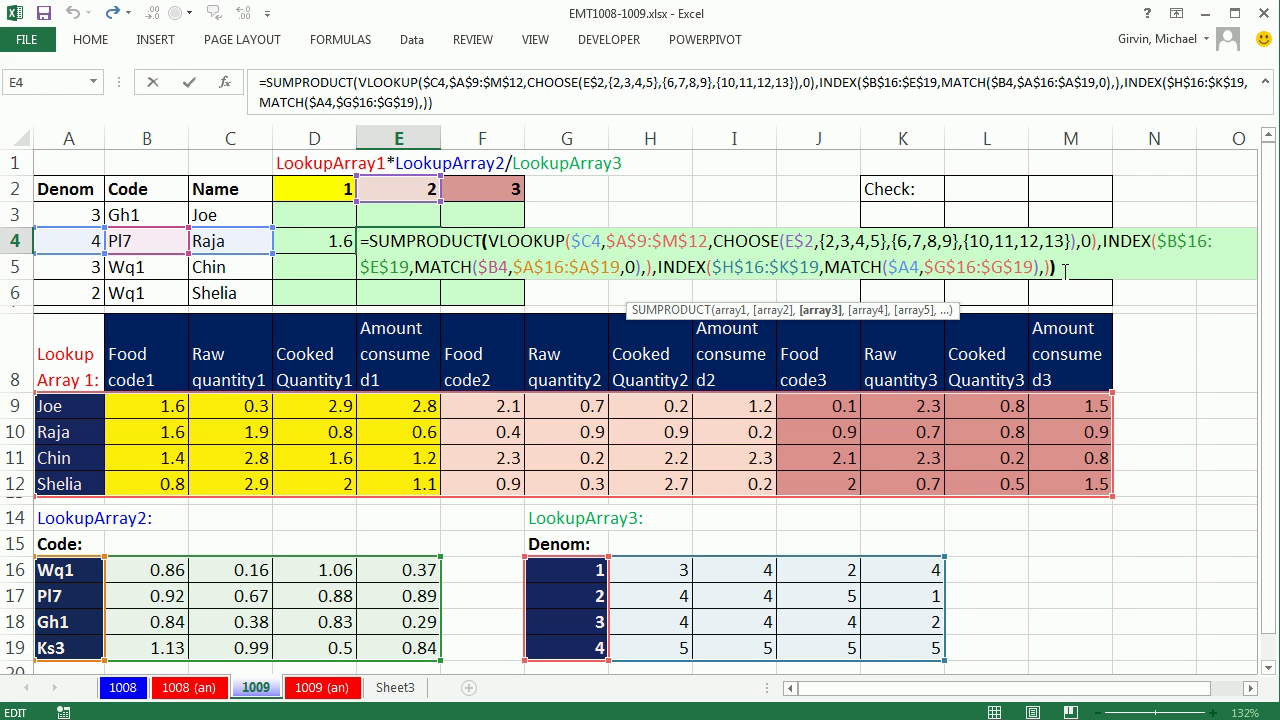
Step: Try dividing the second array's INDEX directly by the third array's INDEX, and restore the comma between them
click(656, 268)
key(BackSpace)
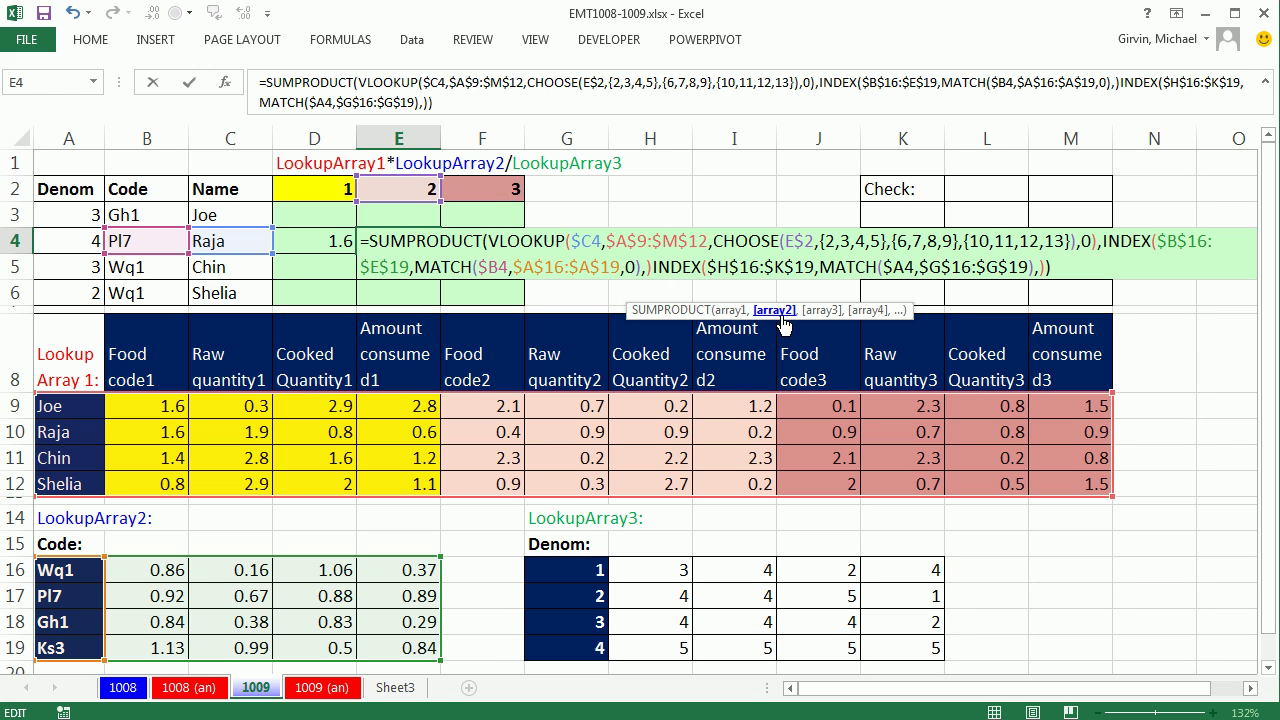
text(/)
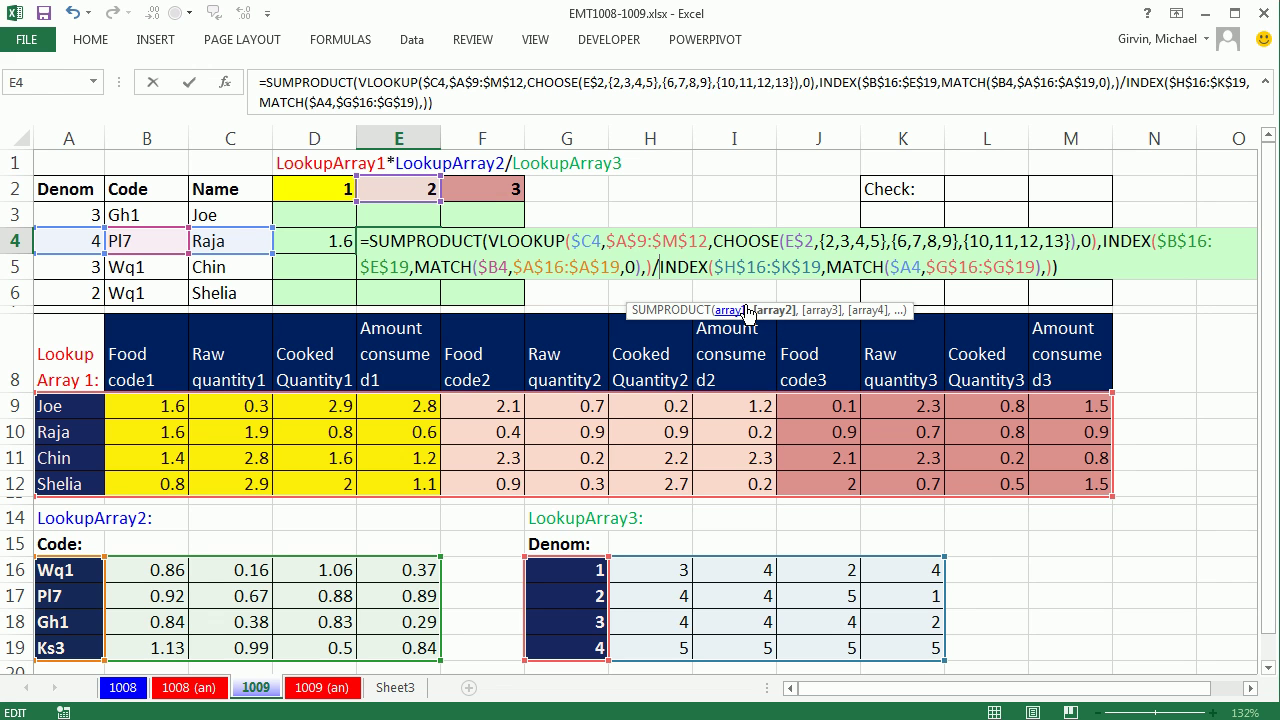
key(BackSpace)
text(,)
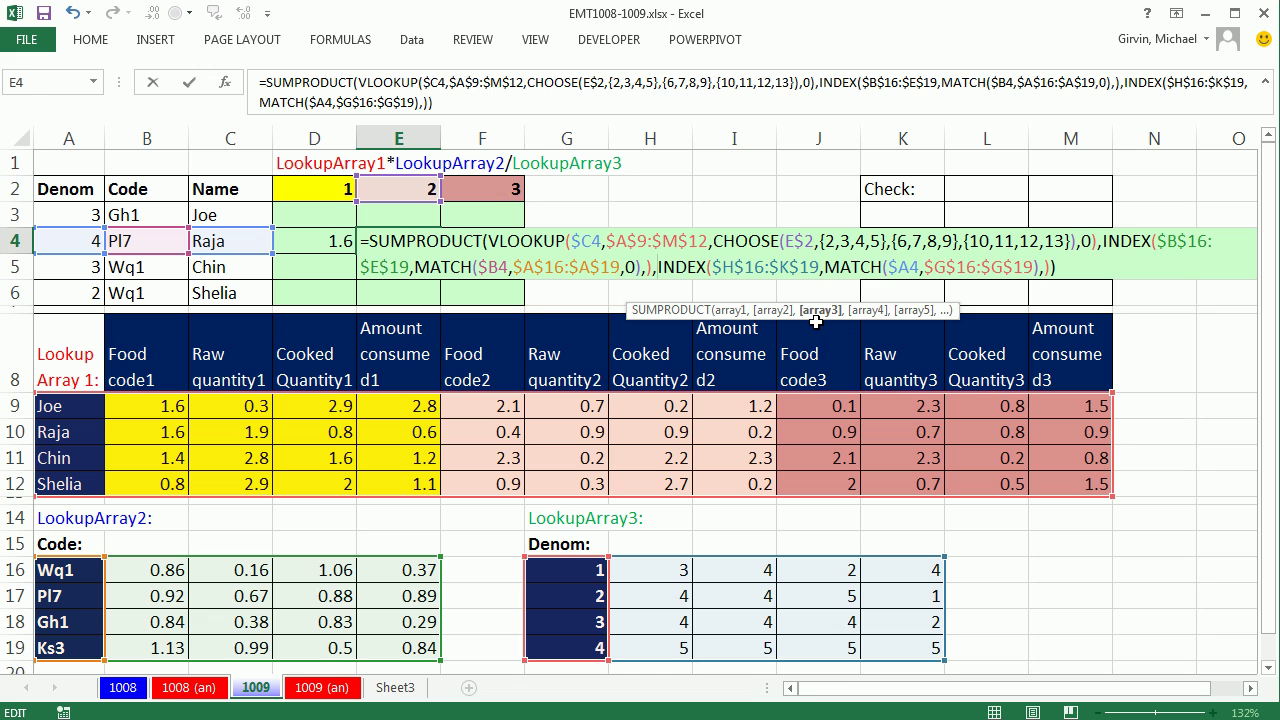
Step: Turn the third array into a reciprocal by putting 1/ before its INDEX, and enter the formula in E4
text(1/)
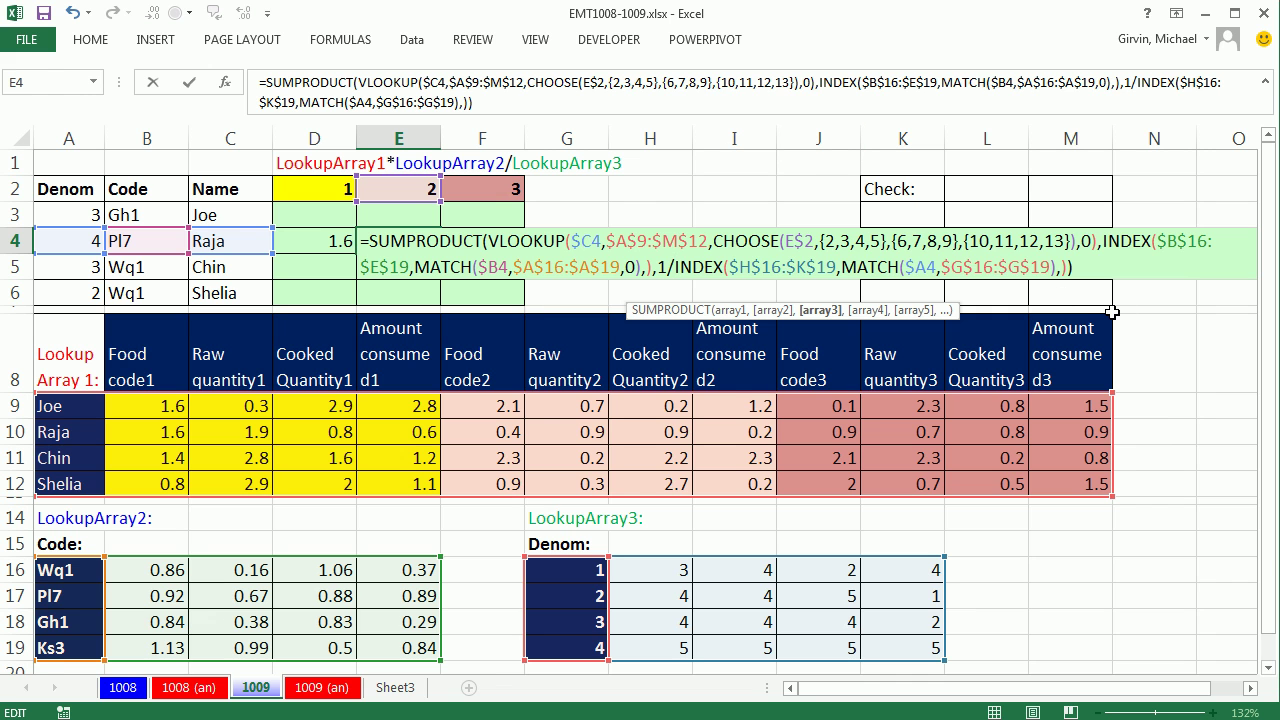
key(ctrl+Return)
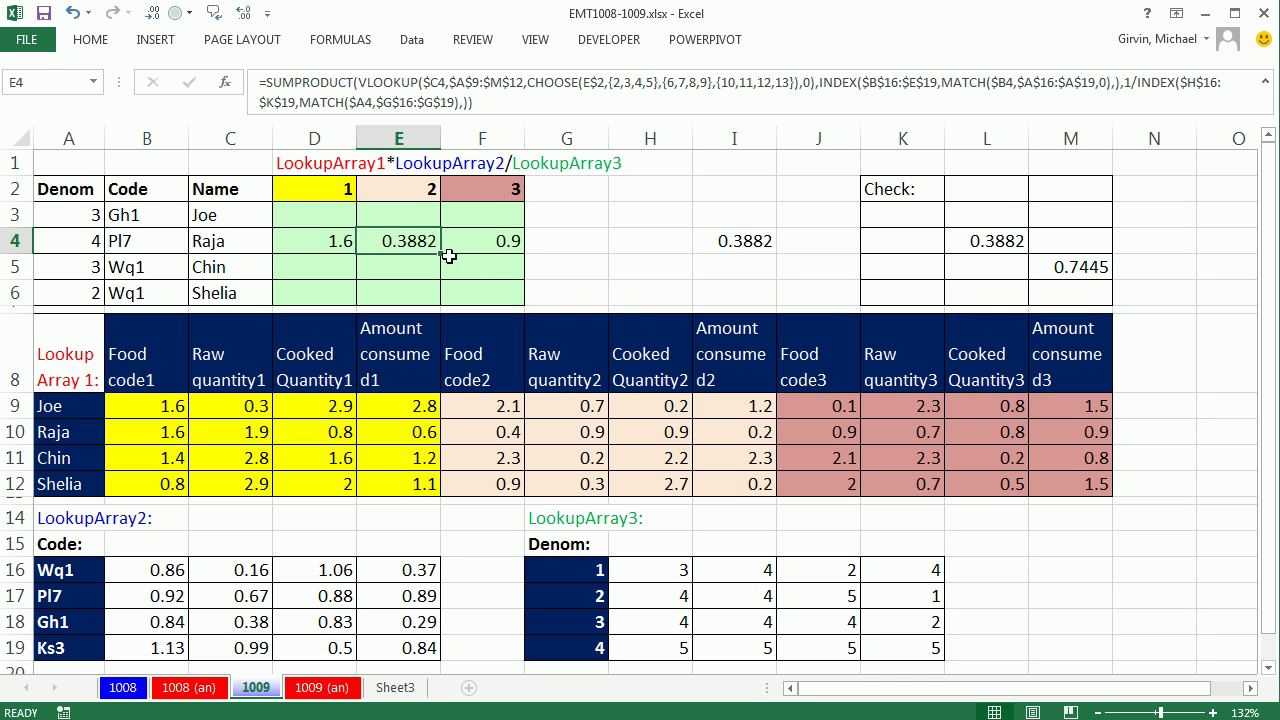
Step: Copy the SUMPRODUCT formula from E4 to all green cells in D3:F6, and check the cell references in F6
drag(441, 258, 441, 305)
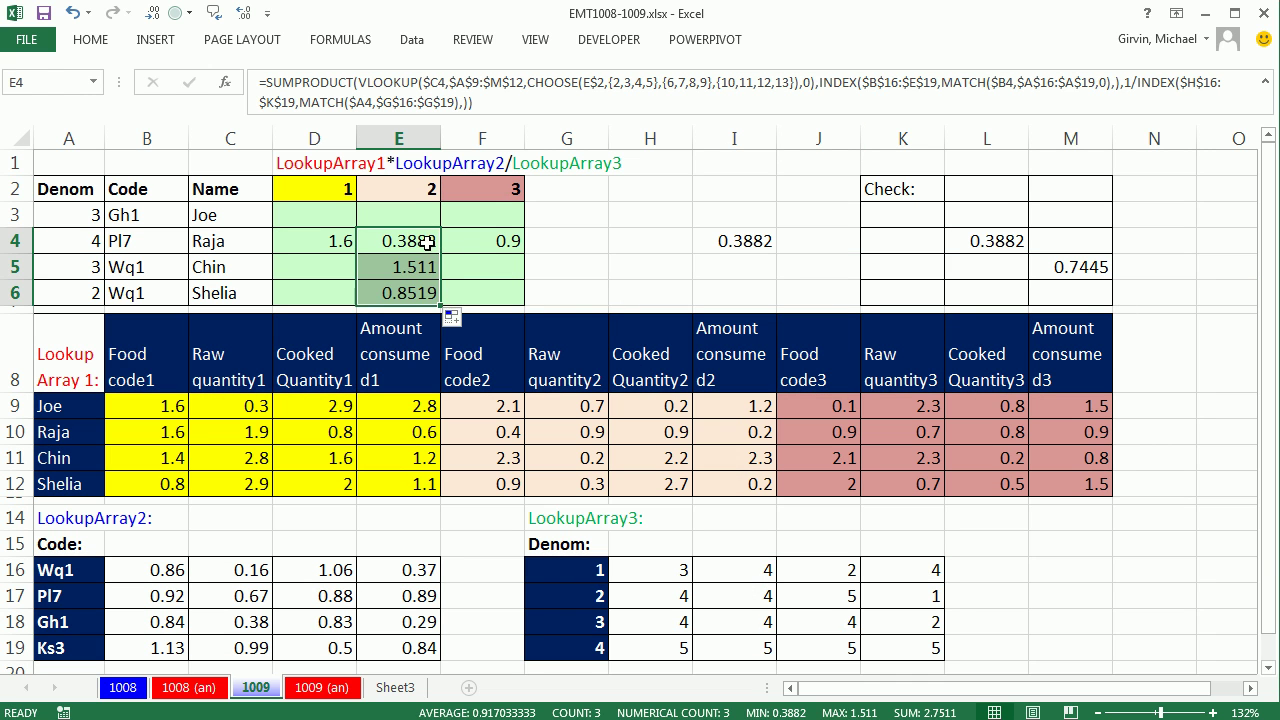
click(441, 253)
drag(441, 253, 509, 305)
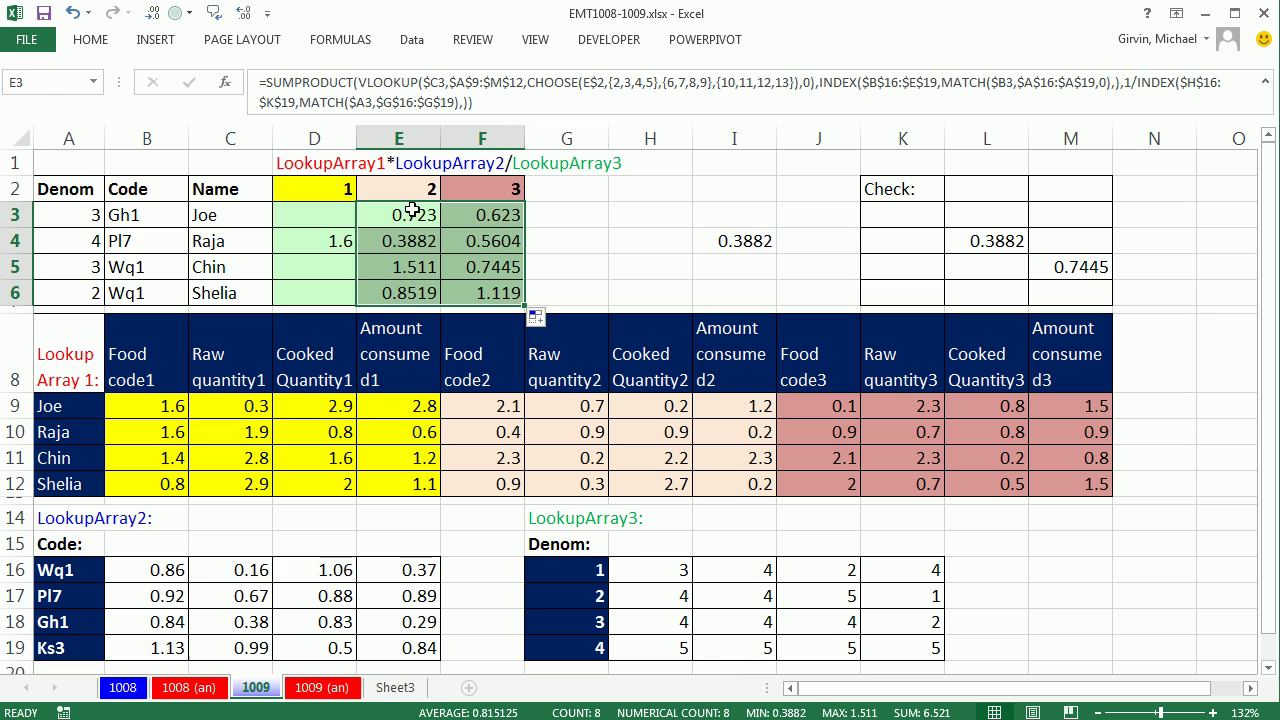
drag(410, 213, 428, 292)
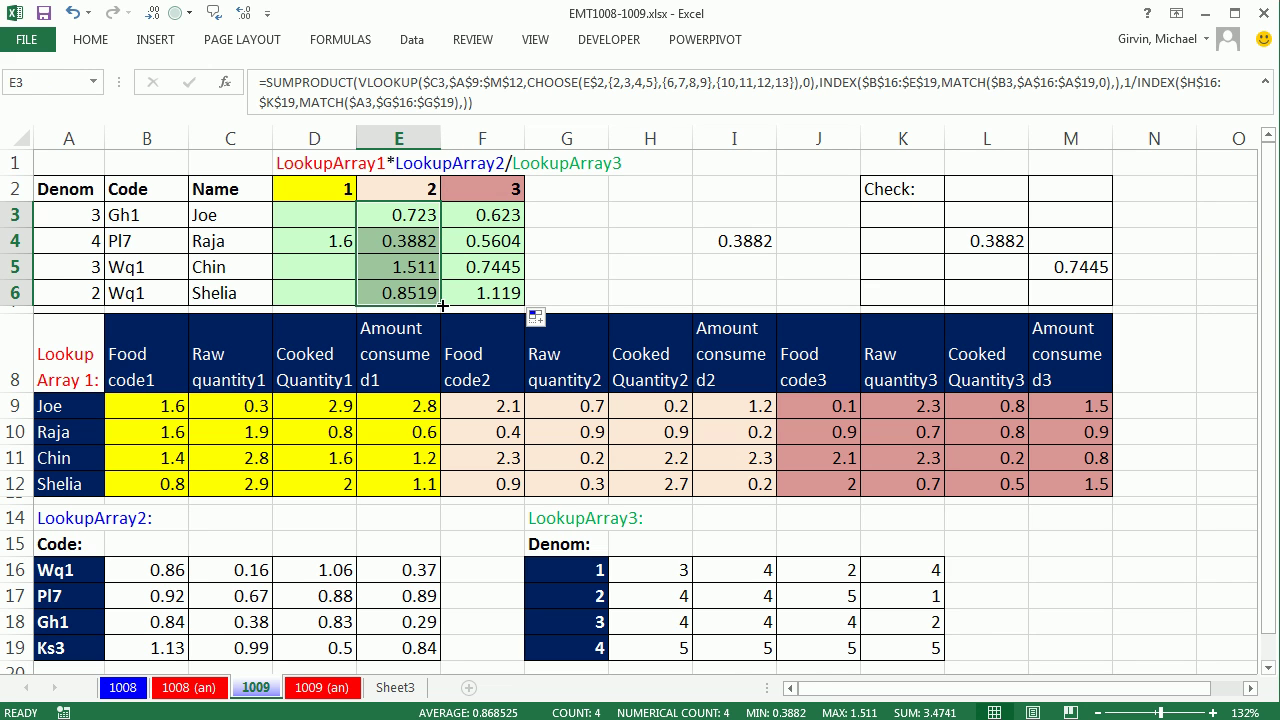
drag(441, 305, 336, 300)
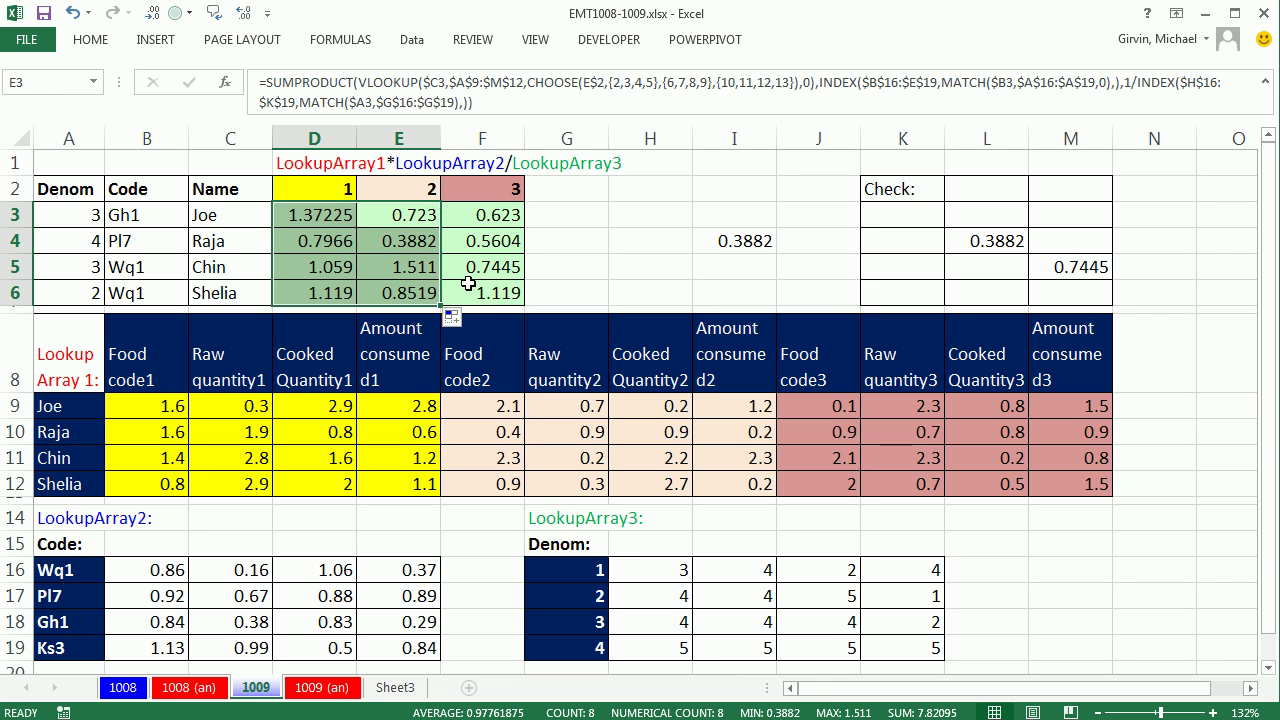
double_click(489, 292)
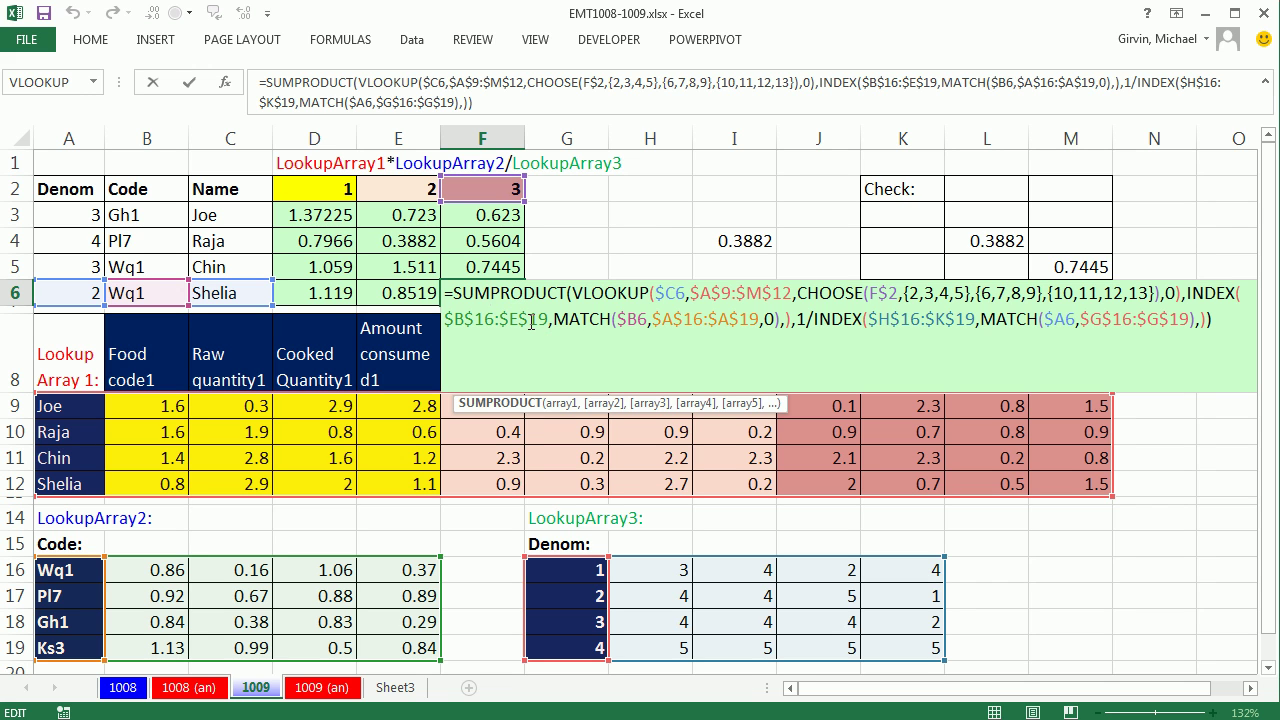
key(ctrl+Return)
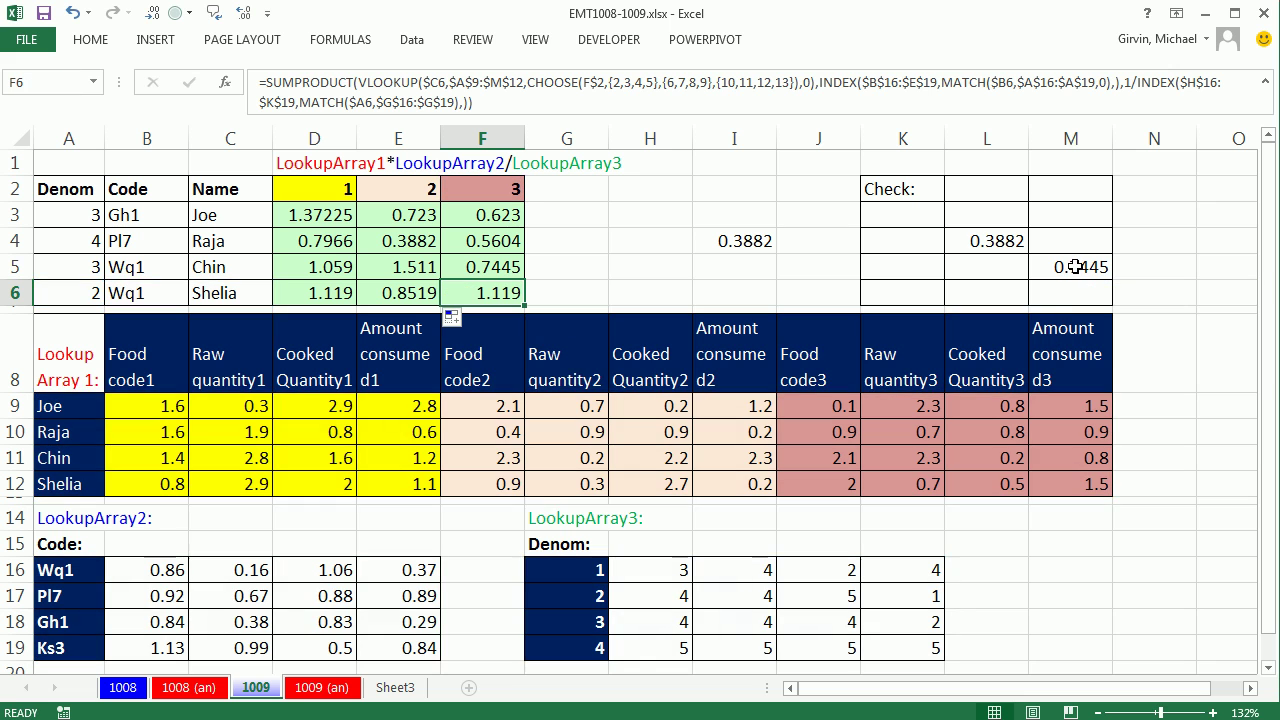
Step: Enter the check formula =SUMPRODUCT(J12:M12,B16:E16,1/H17:K17) in M6
click(1071, 292)
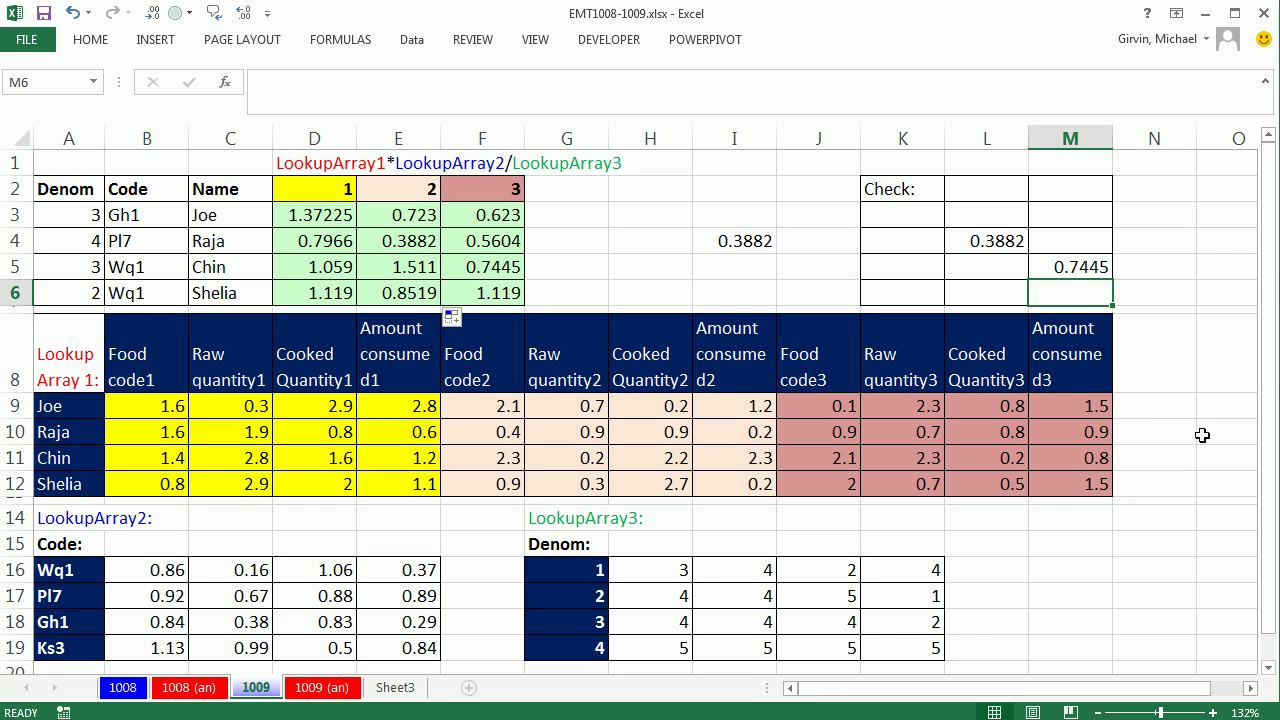
text(=sump)
key(Tab)
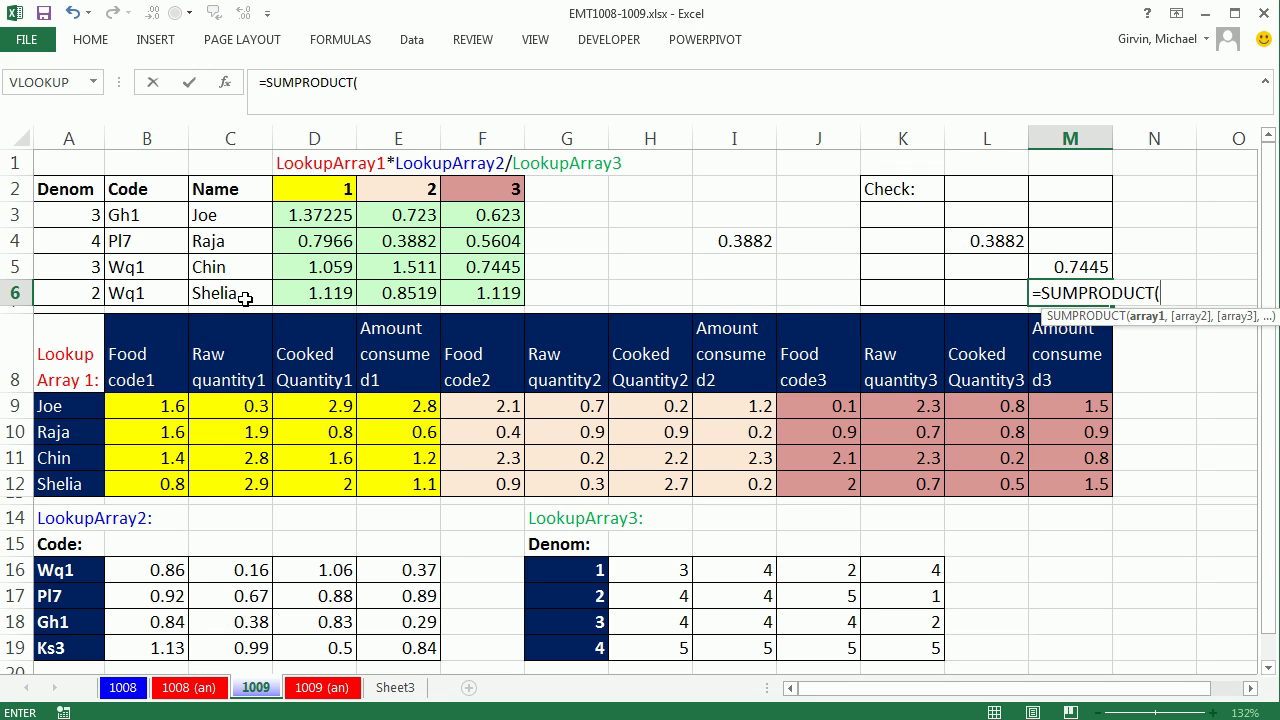
drag(818, 481, 1037, 480)
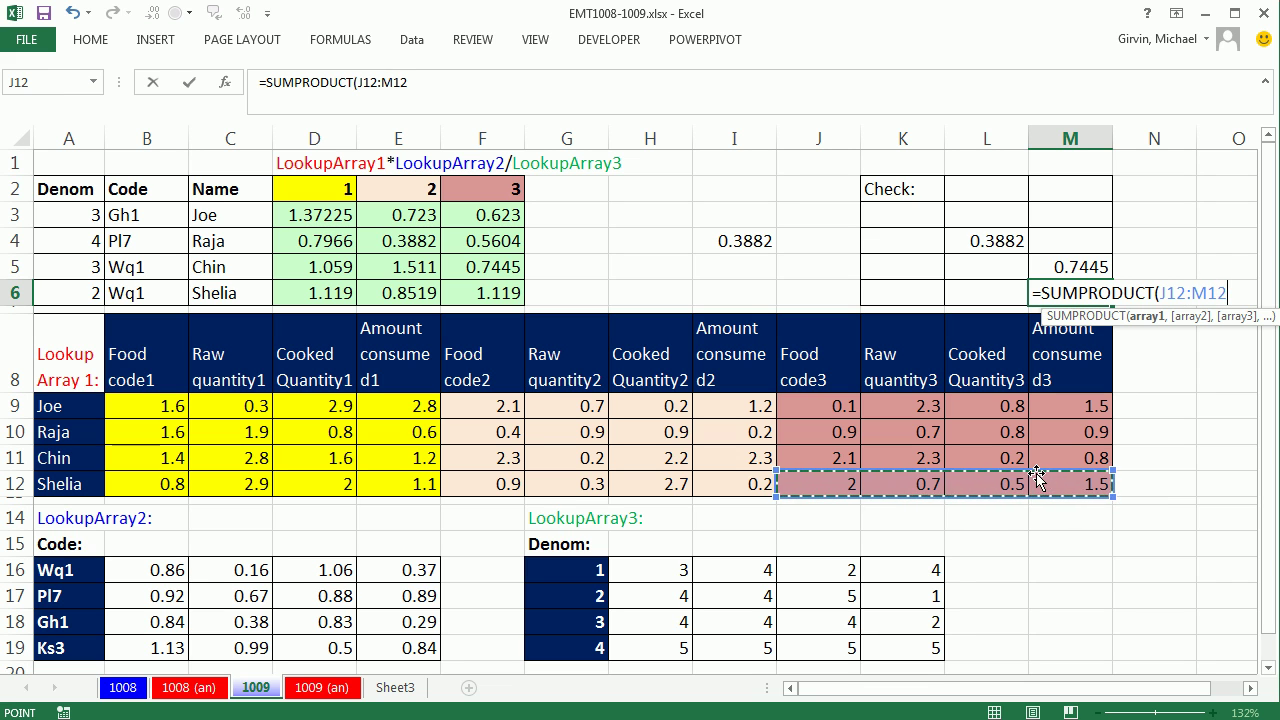
text(,)
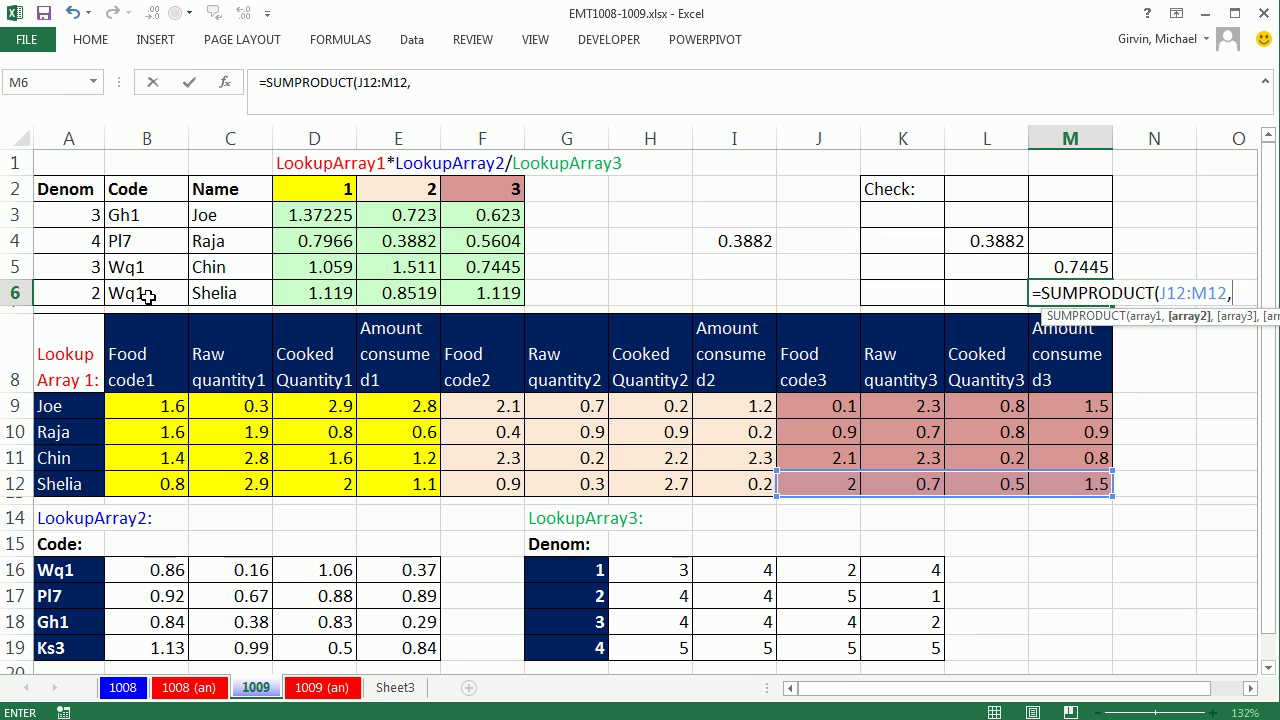
drag(159, 570, 386, 570)
text(,)
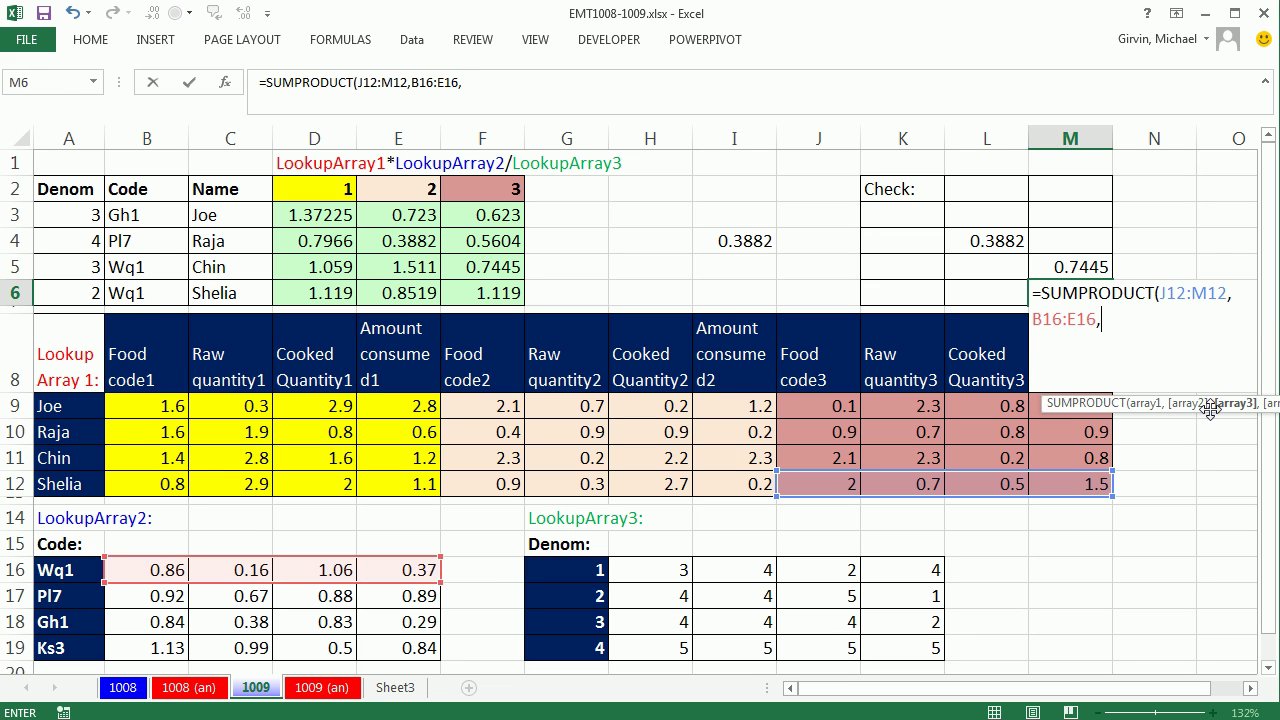
drag(1210, 408, 1088, 374)
text(1/)
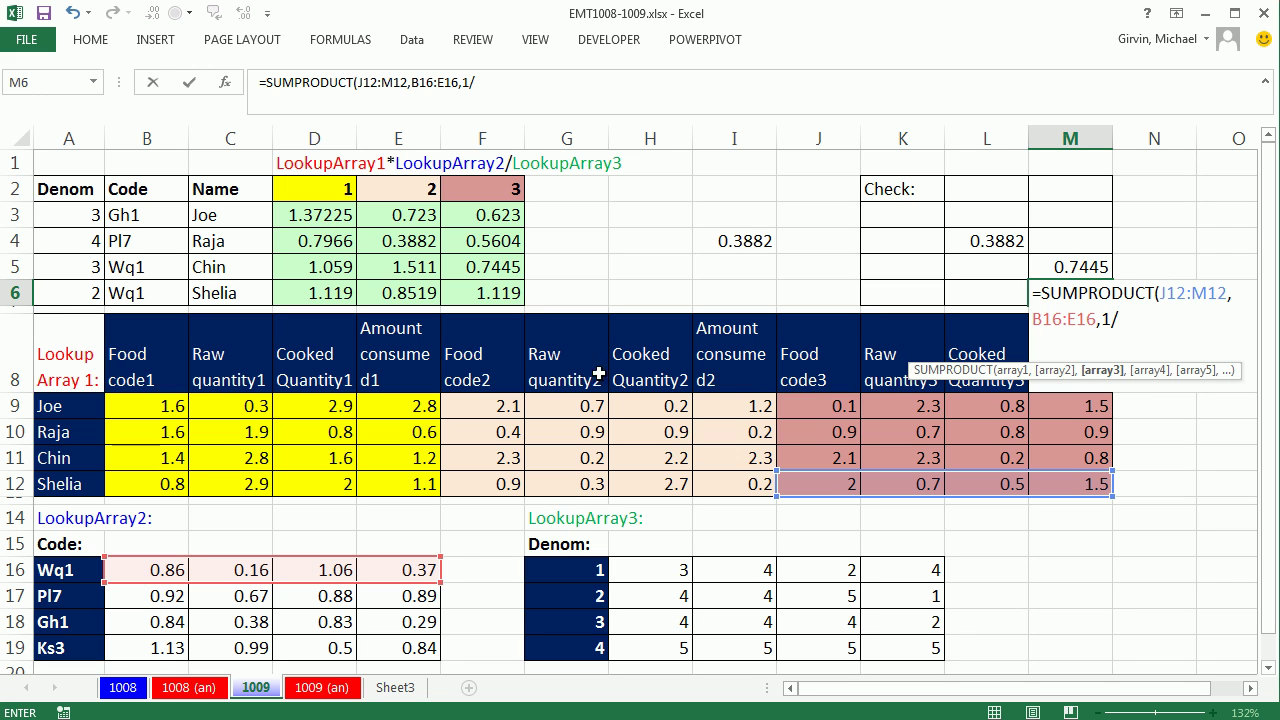
drag(668, 596, 894, 596)
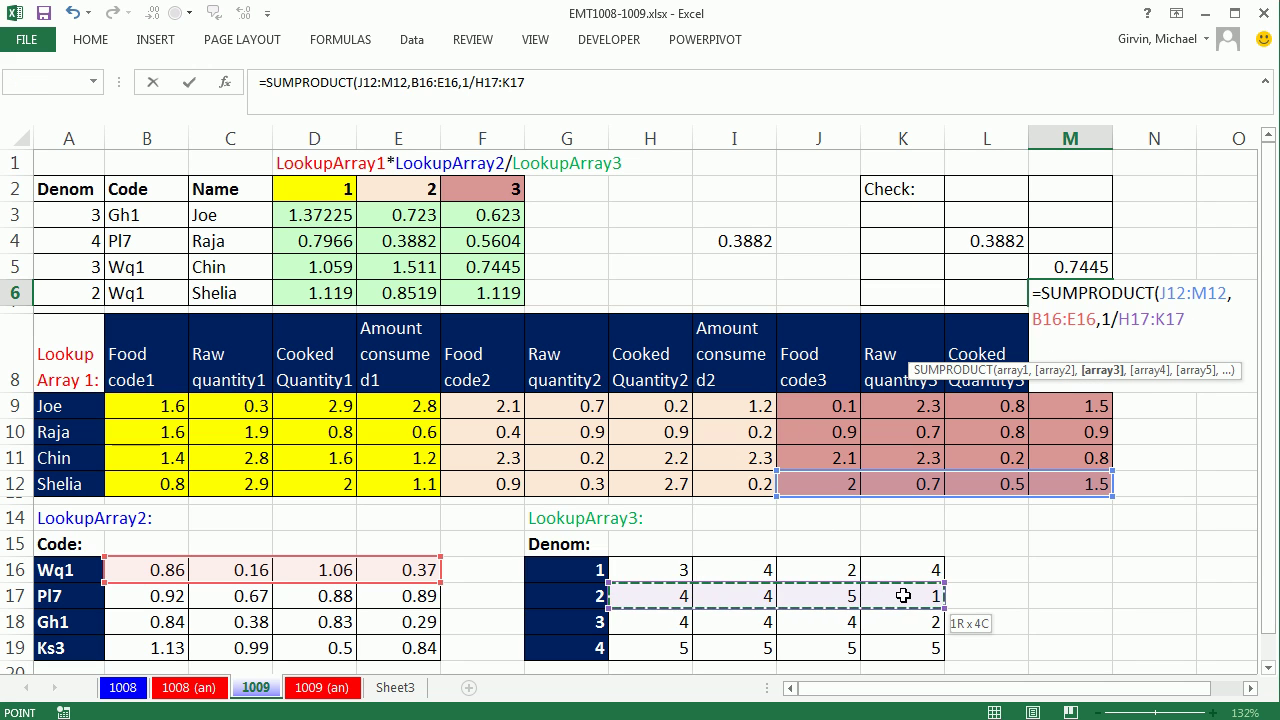
text())
key(ctrl+Return)
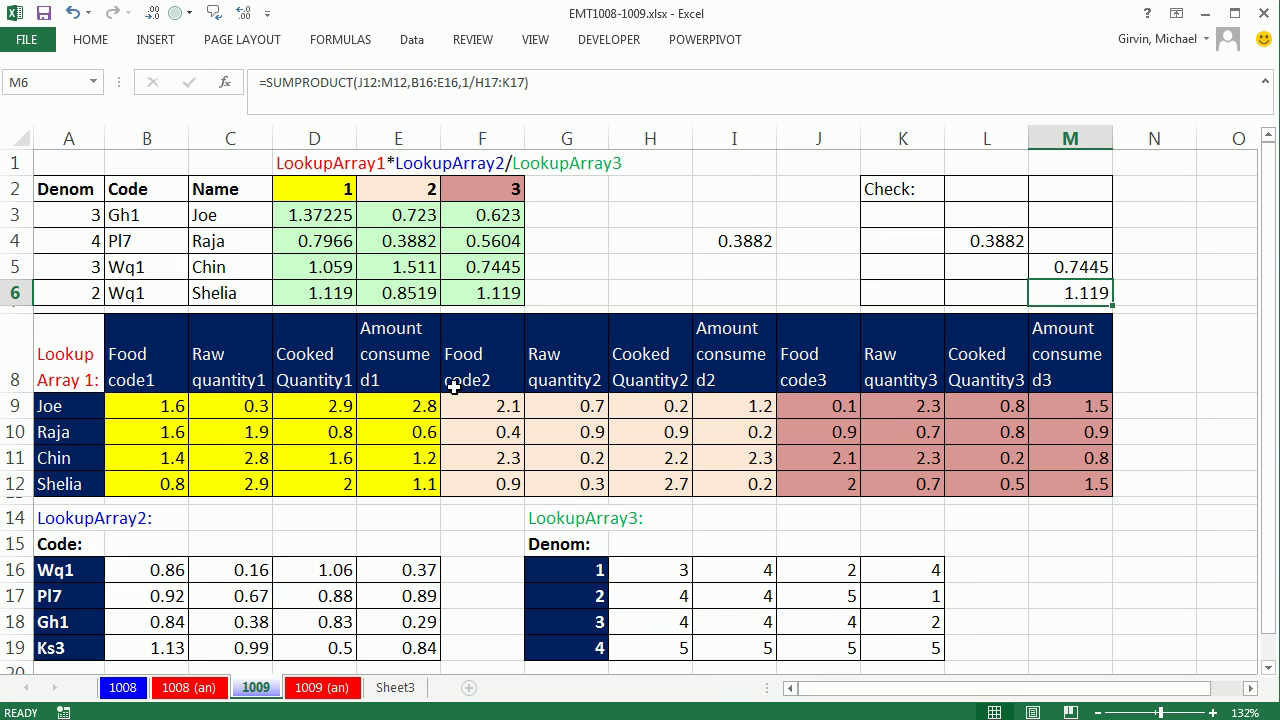
Step: Clear the trial formula in I4, and open E4's formula to highlight the VLOOKUP's column index argument
click(744, 235)
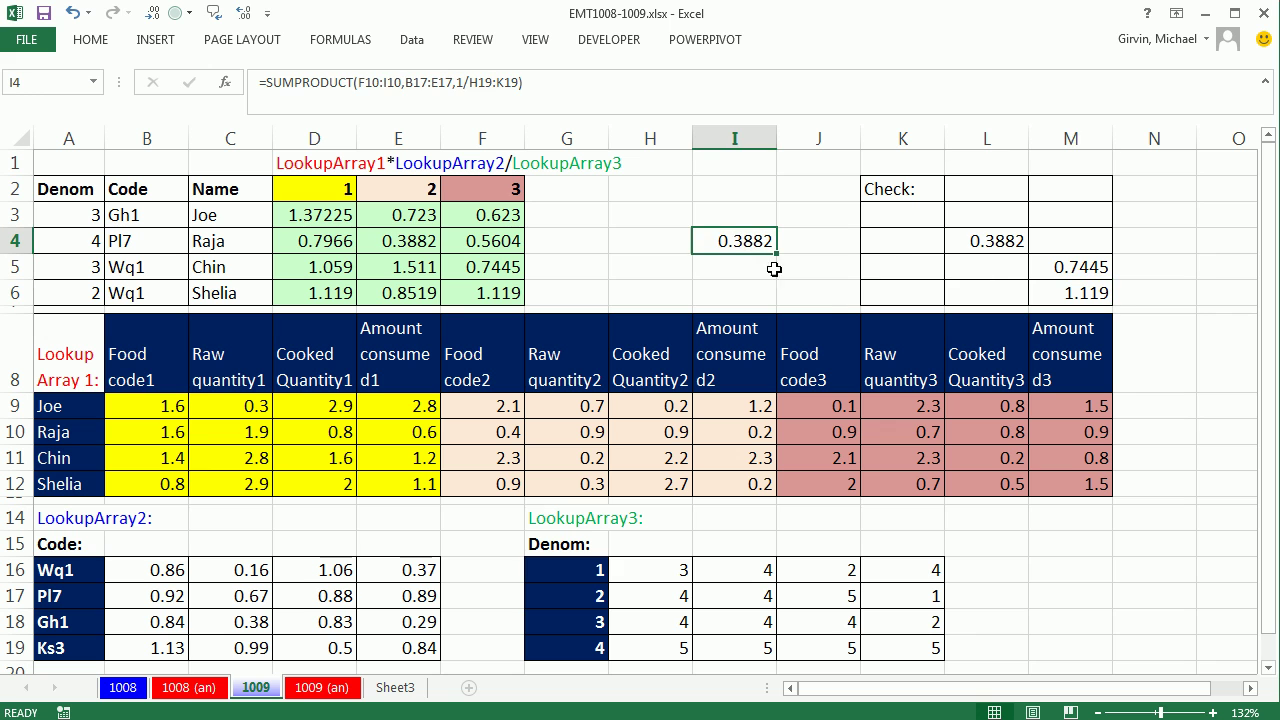
key(Delete)
double_click(401, 247)
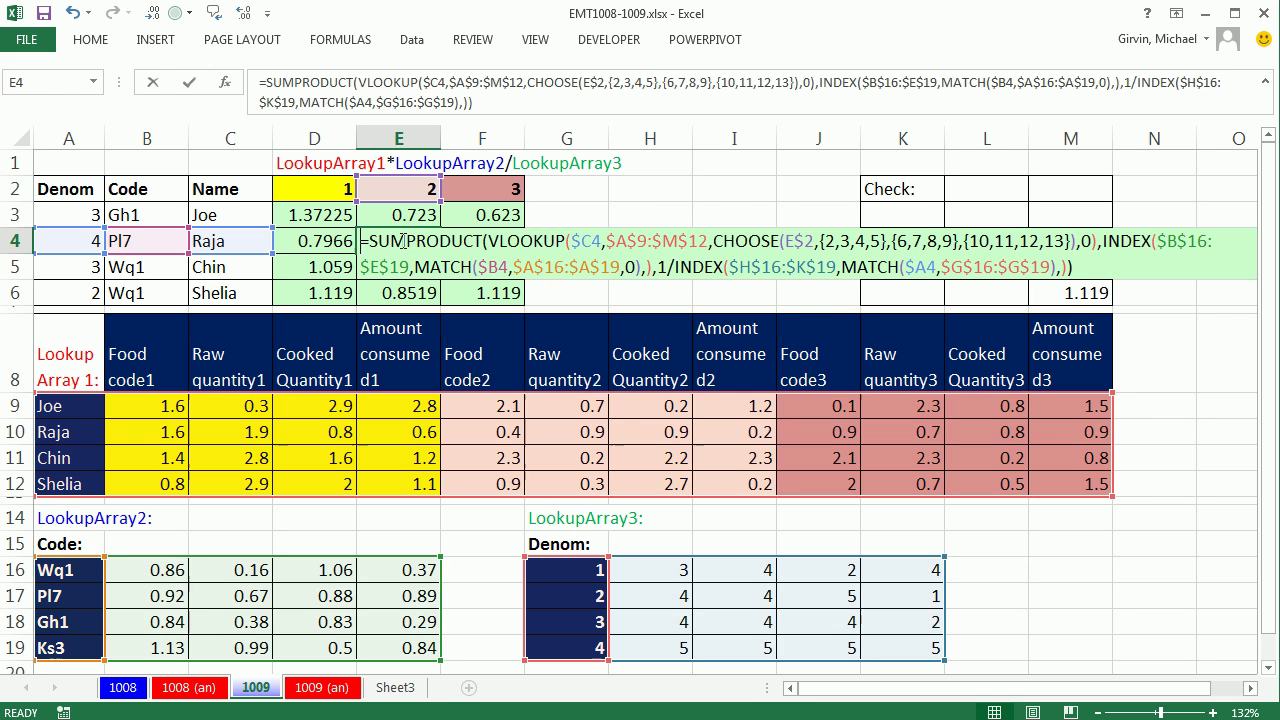
click(712, 241)
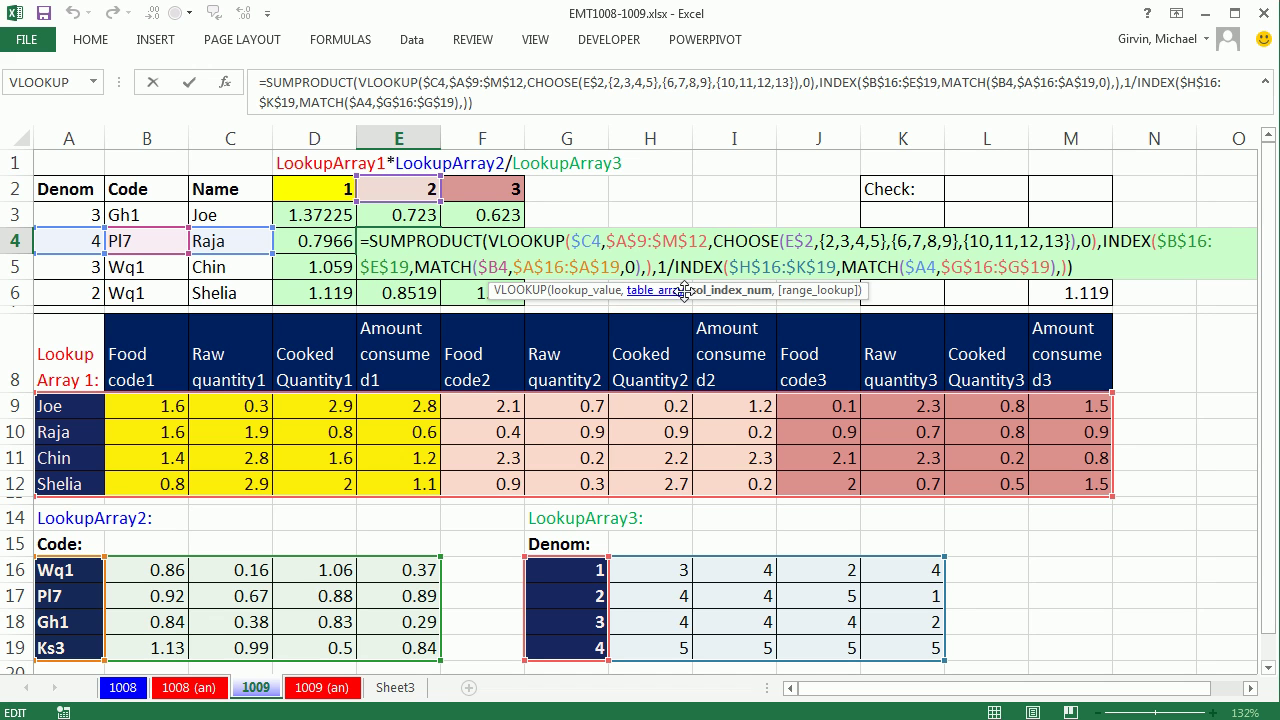
click(722, 290)
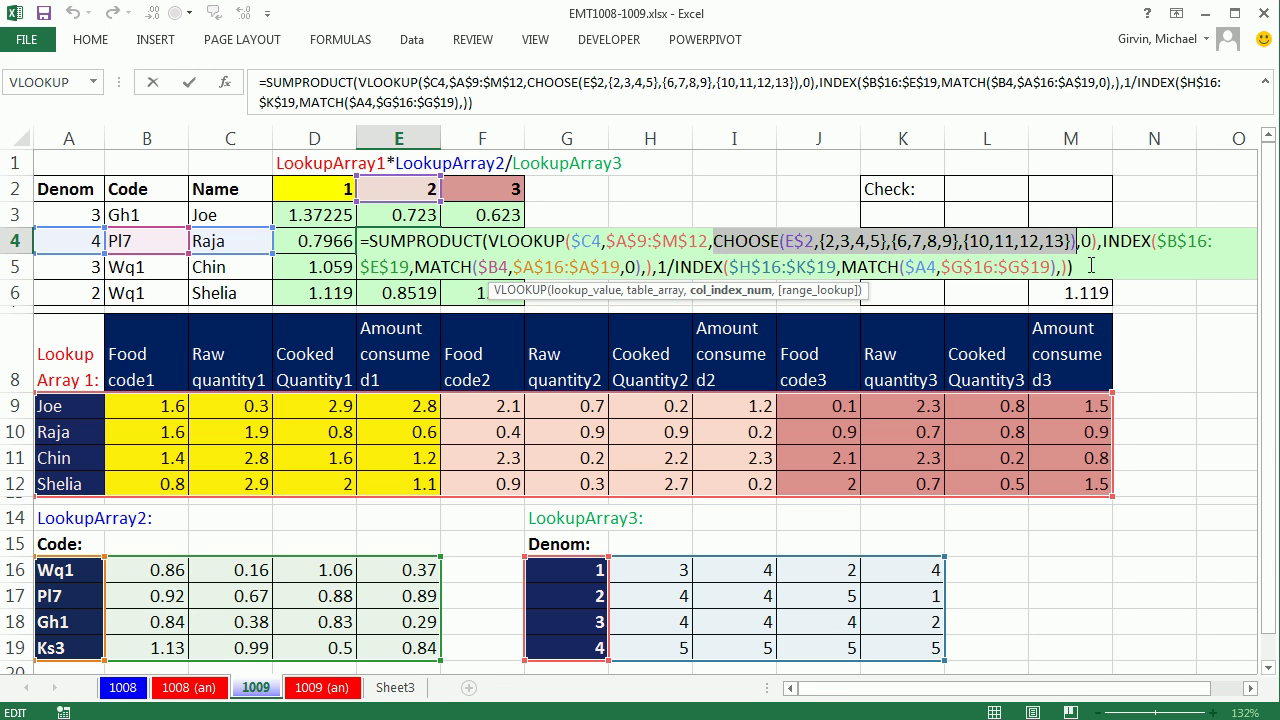
Step: Copy the full formula text from E4 and paste it into I4 with its references unchanged
drag(1072, 266, 283, 222)
key(ctrl+c)
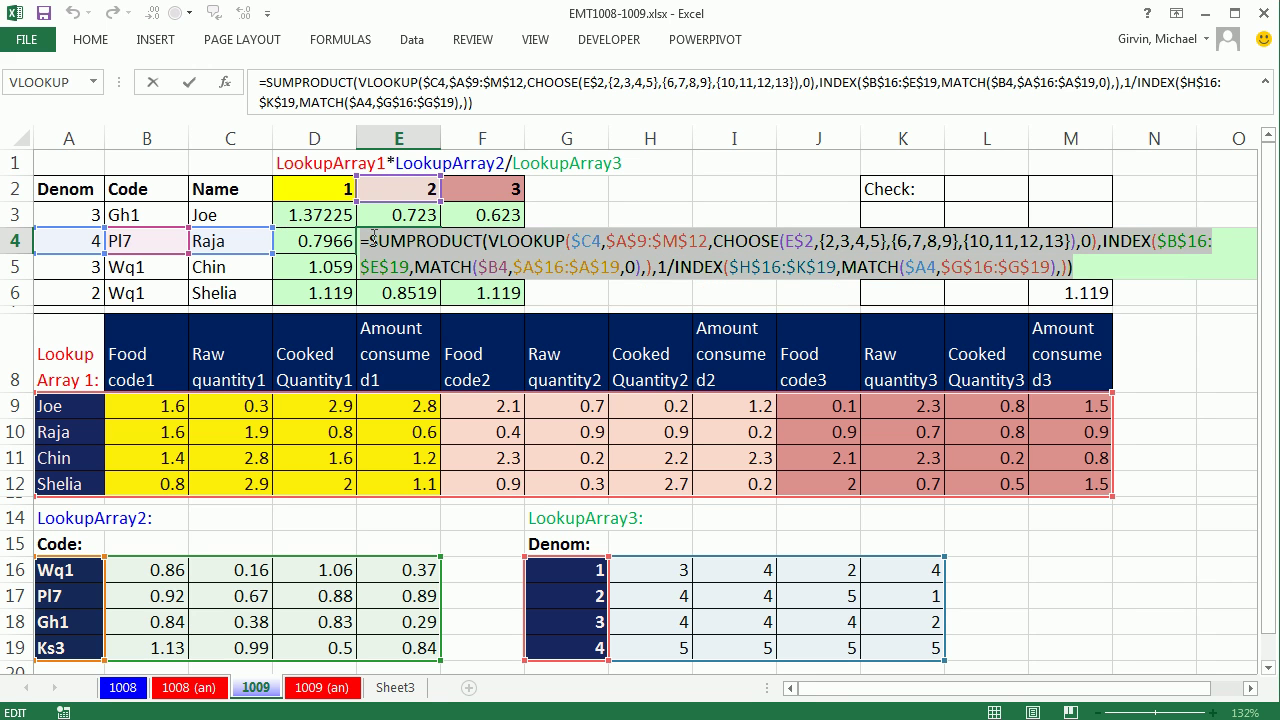
key(ctrl+Return)
click(655, 240)
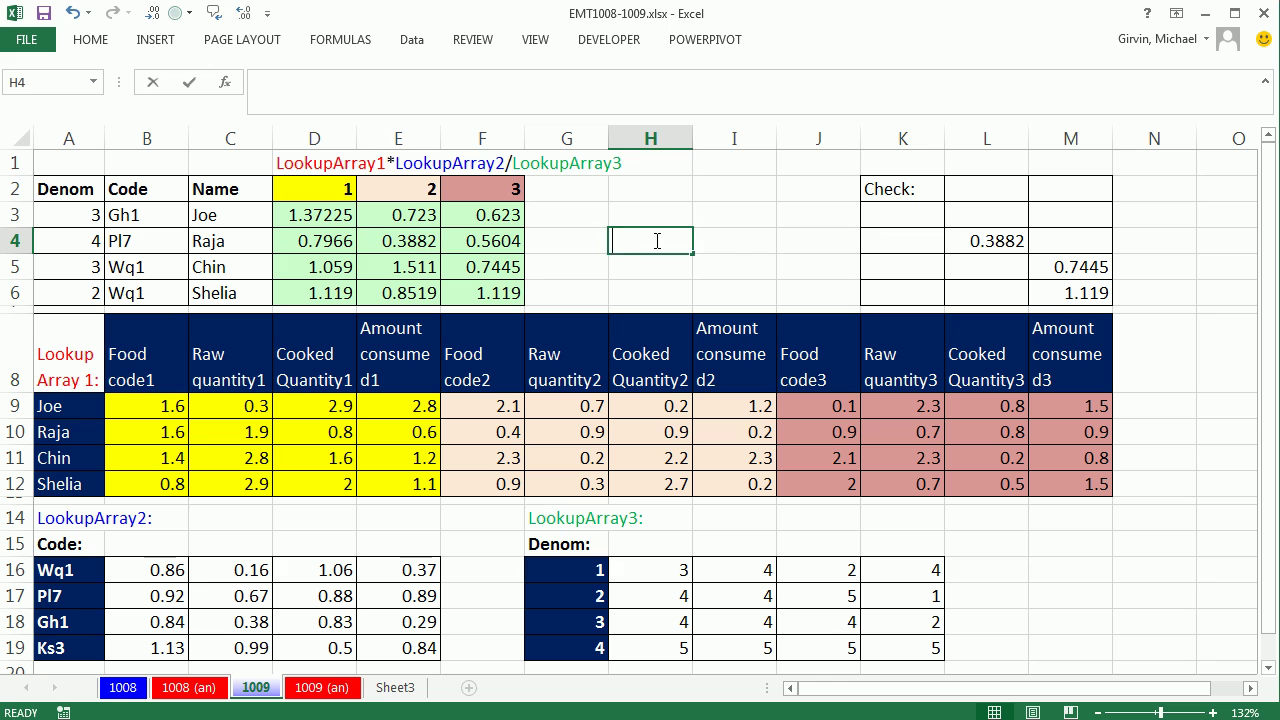
double_click(733, 237)
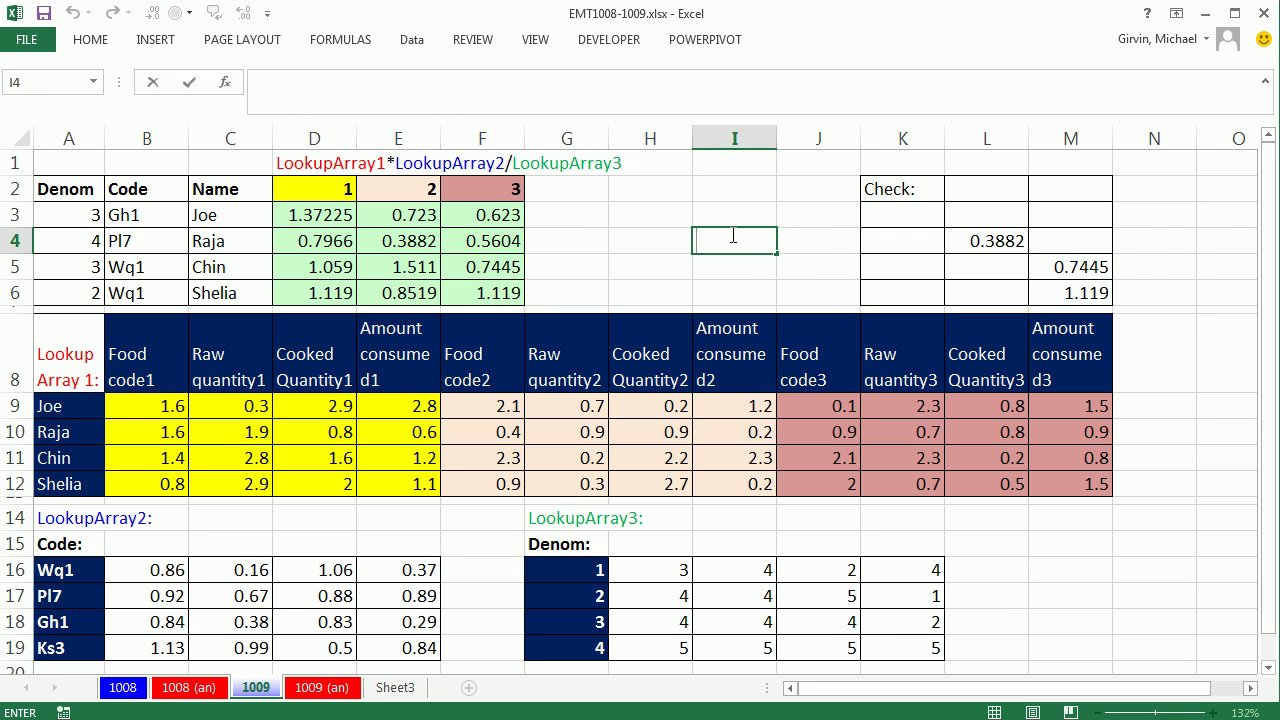
key(ctrl+v)
Step: Replace the CHOOSE column index argument of the VLOOKUP in I4 with the array constant {2,3,4,5}
click(1053, 244)
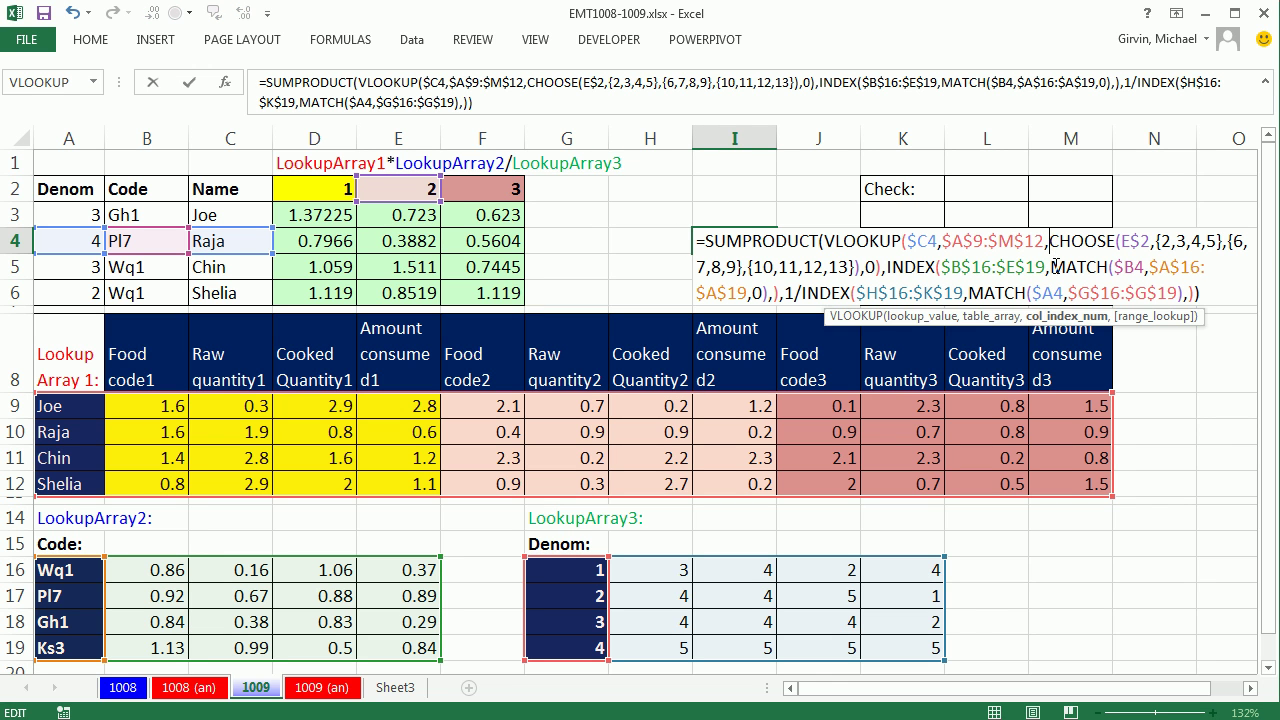
click(1057, 318)
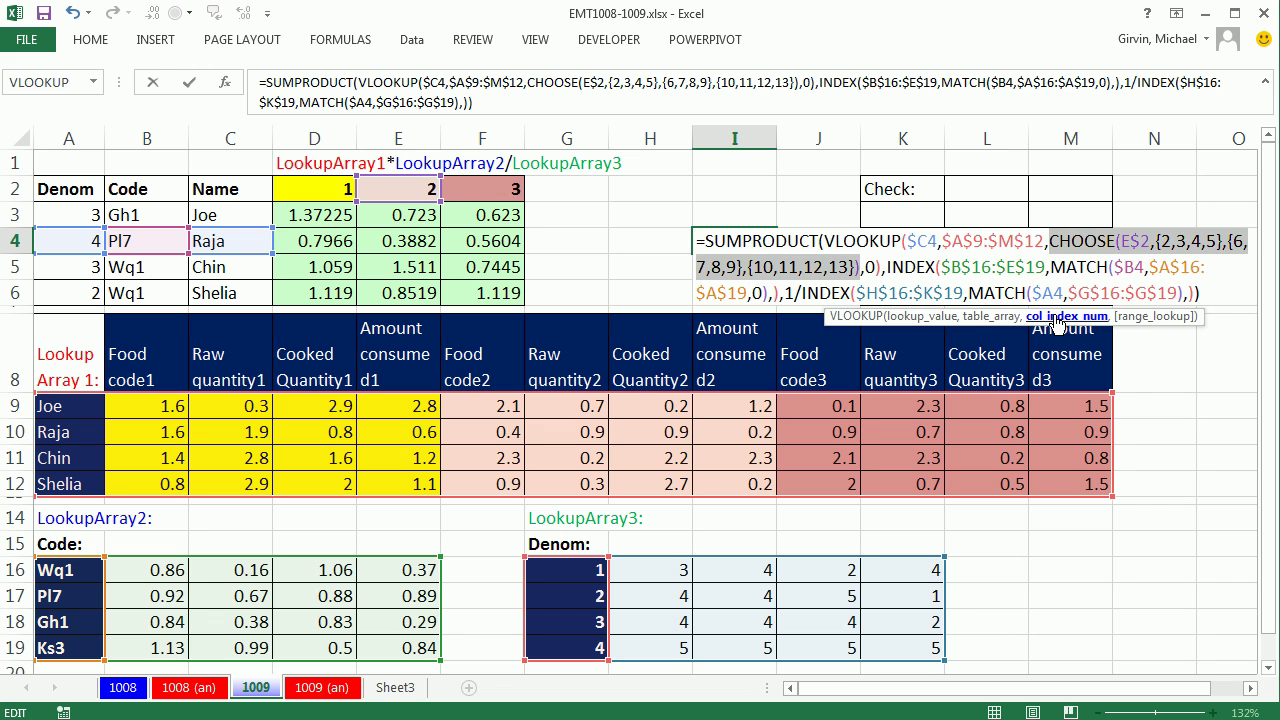
key(Delete)
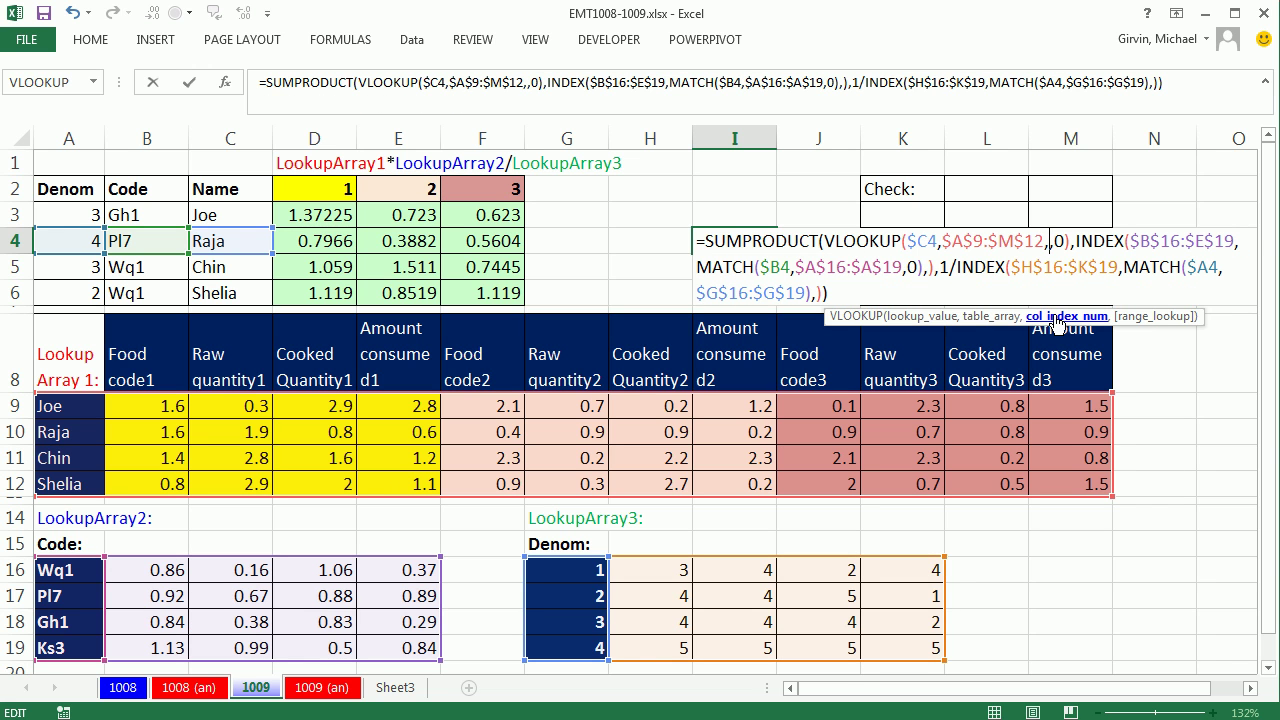
text({2,)
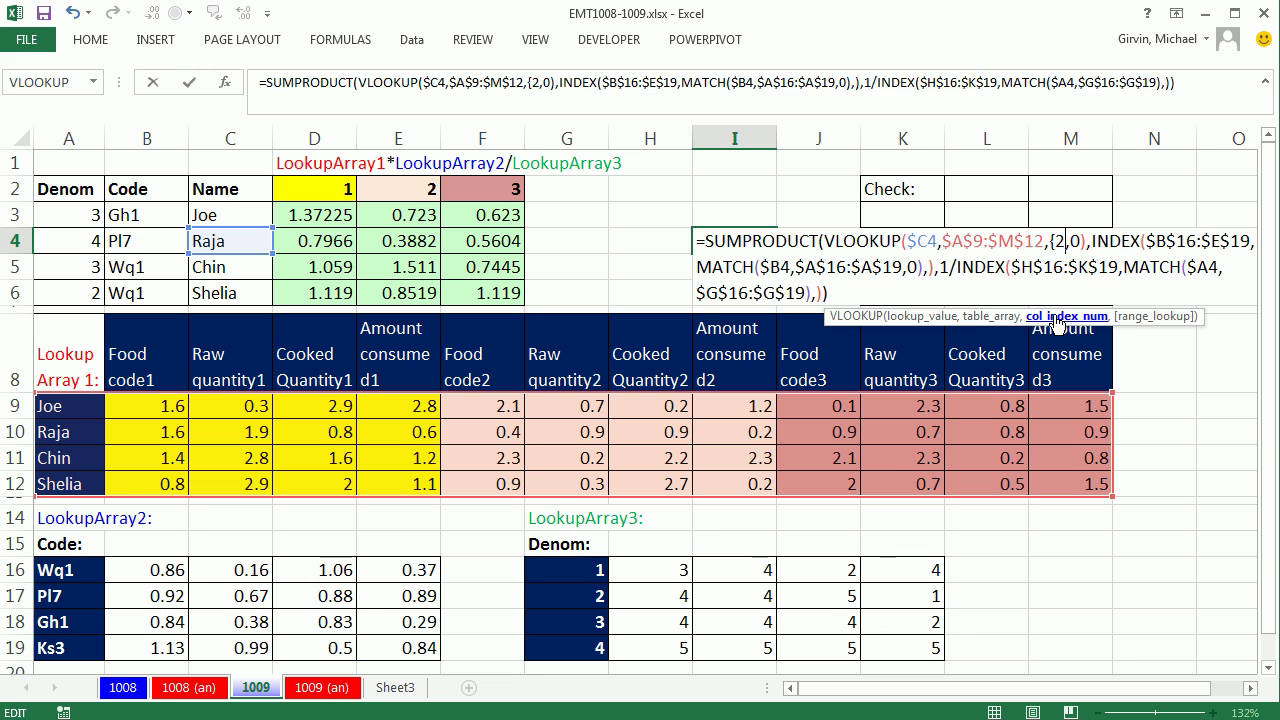
text(3,4,5})
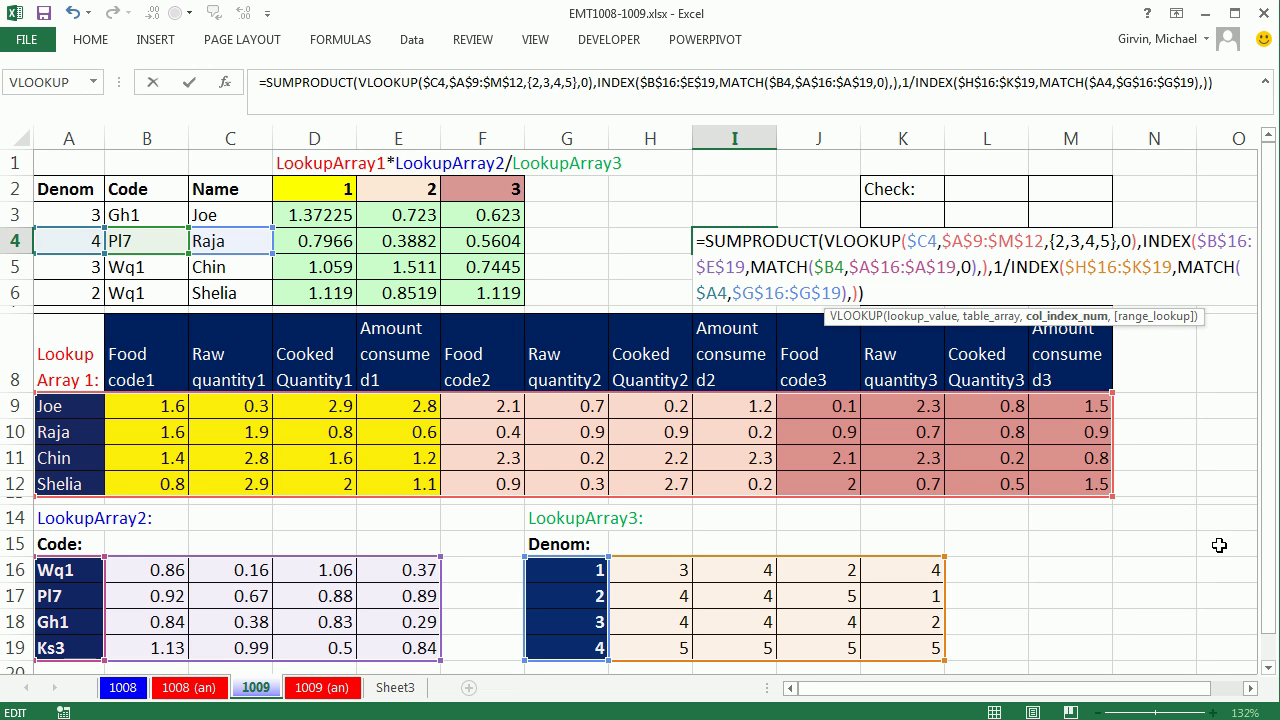
Step: Add +(E$2-1)*4 after the {2,3,4,5} column index array and enter the formula in I4
text(+0)
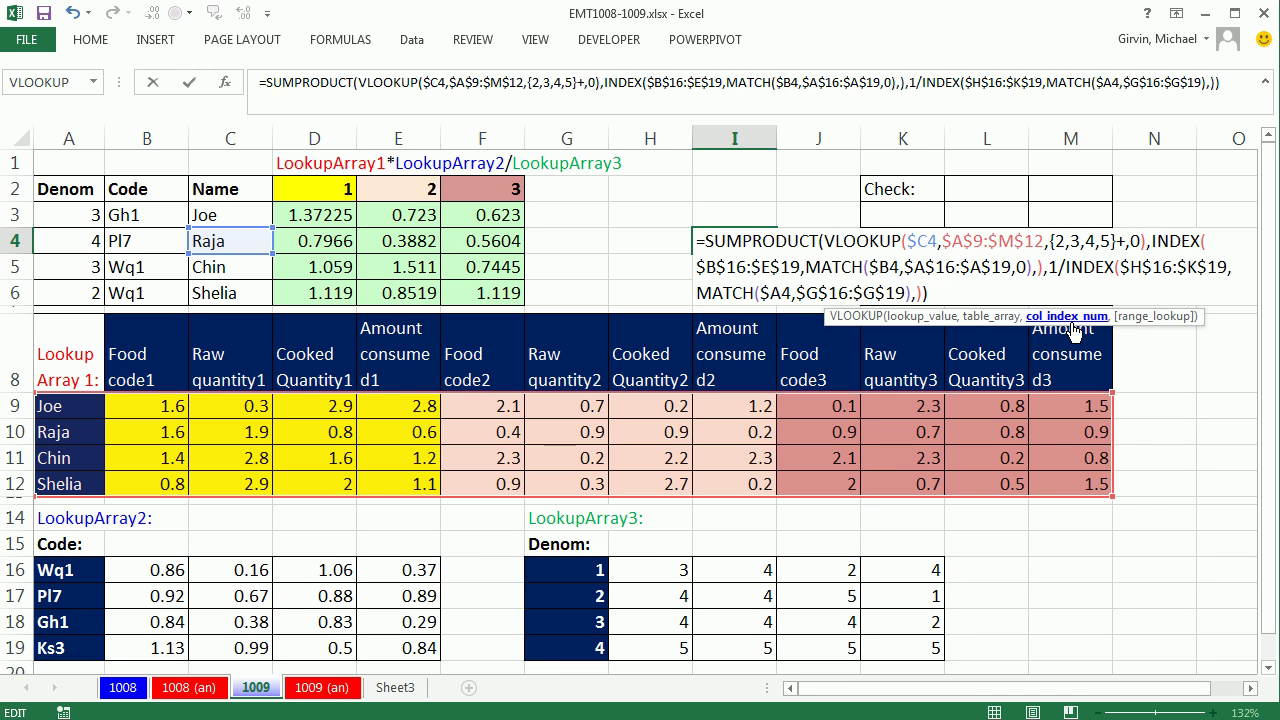
text(()
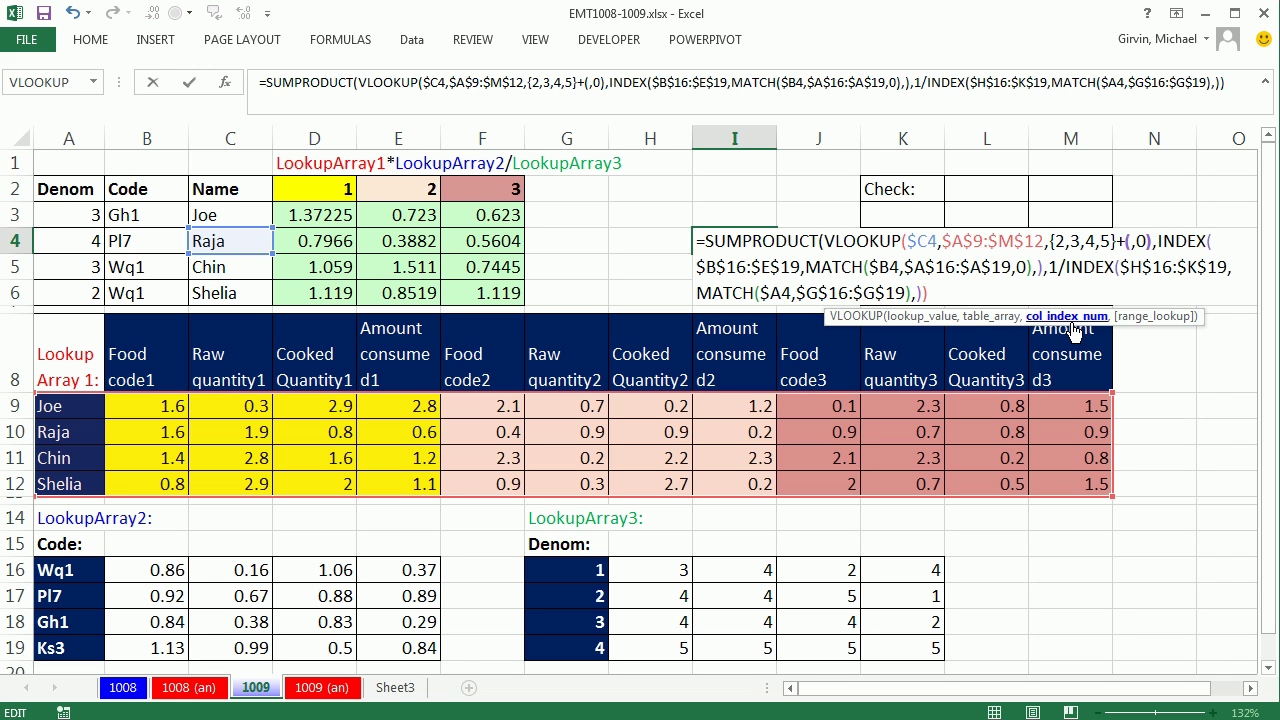
click(401, 189)
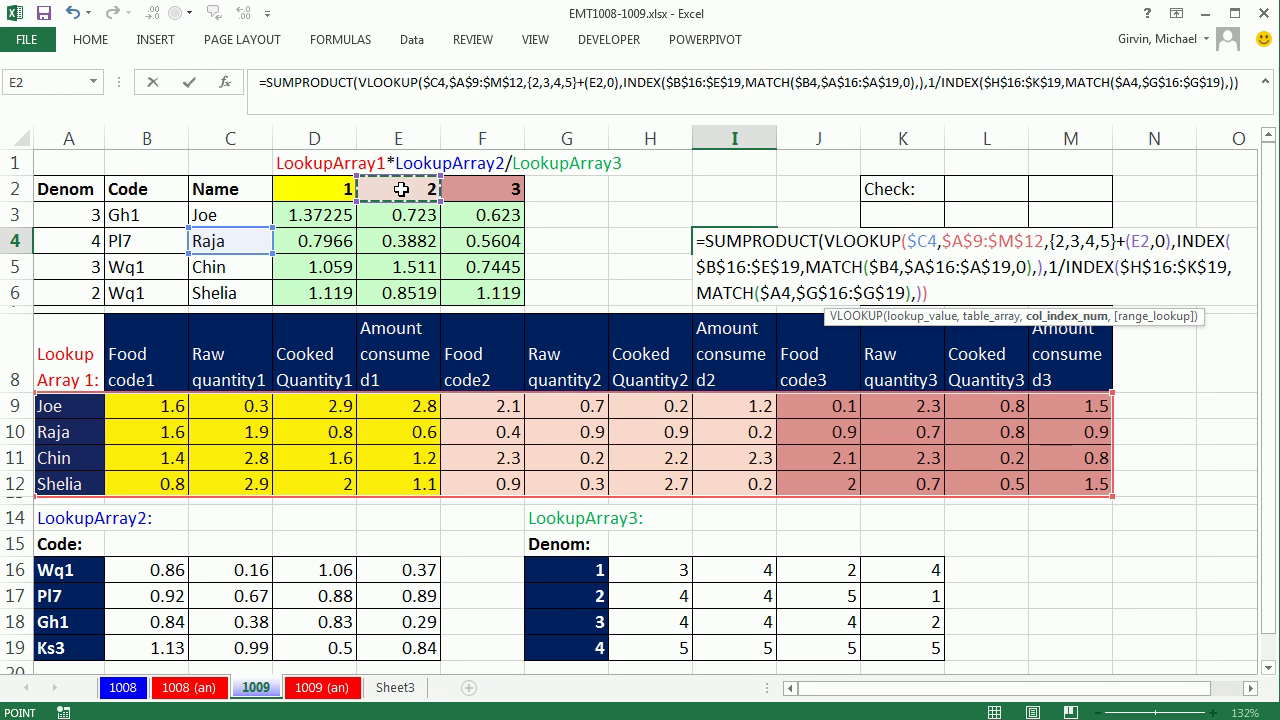
key(F4)
key(F4)
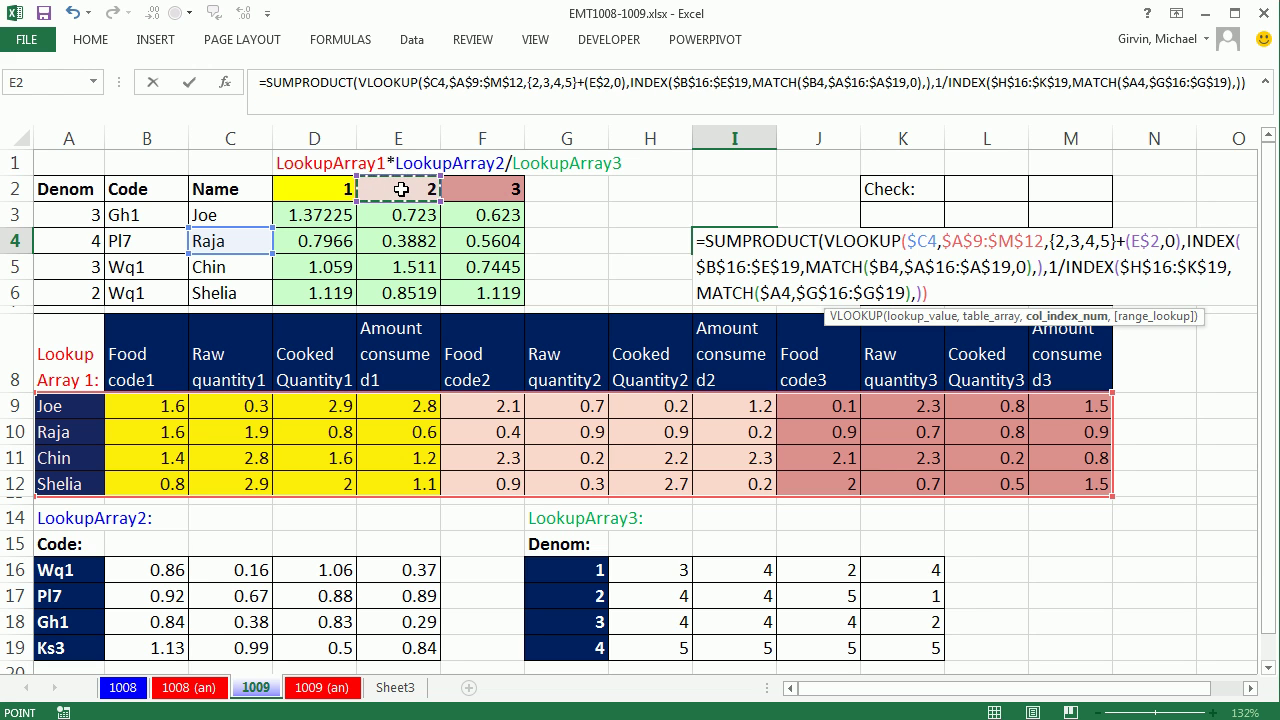
text(-1)
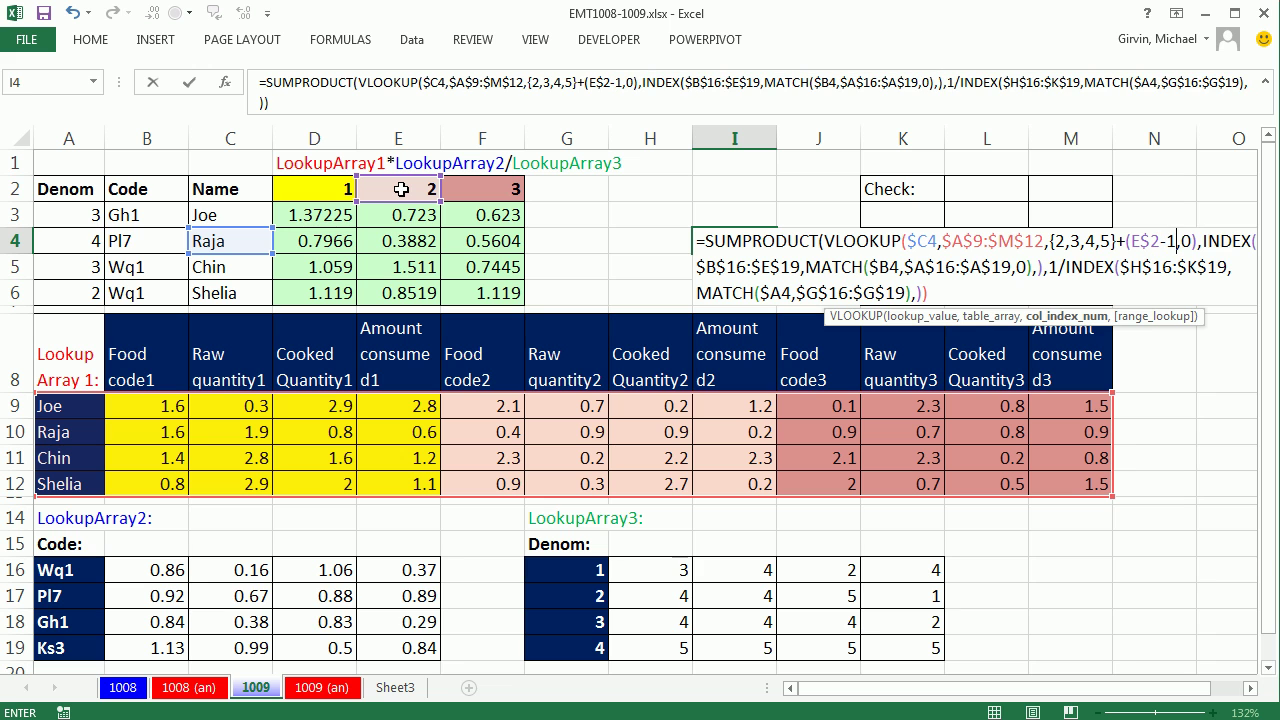
text())
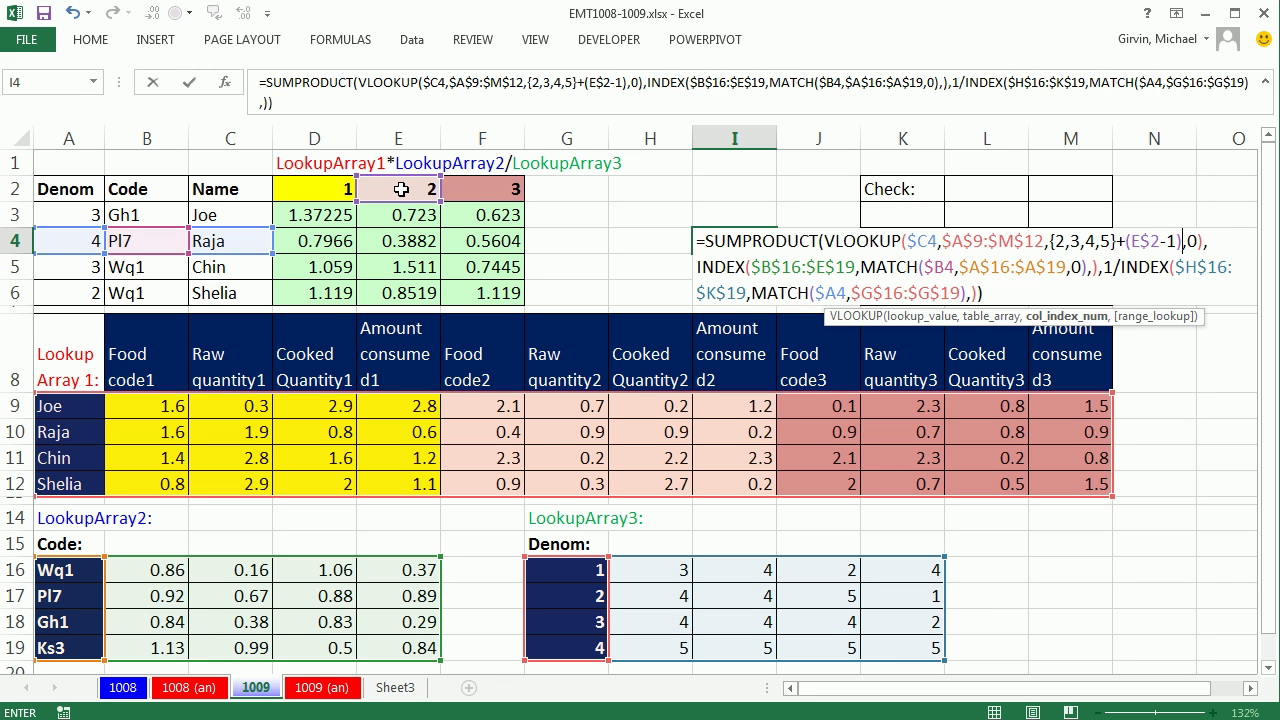
text(*4)
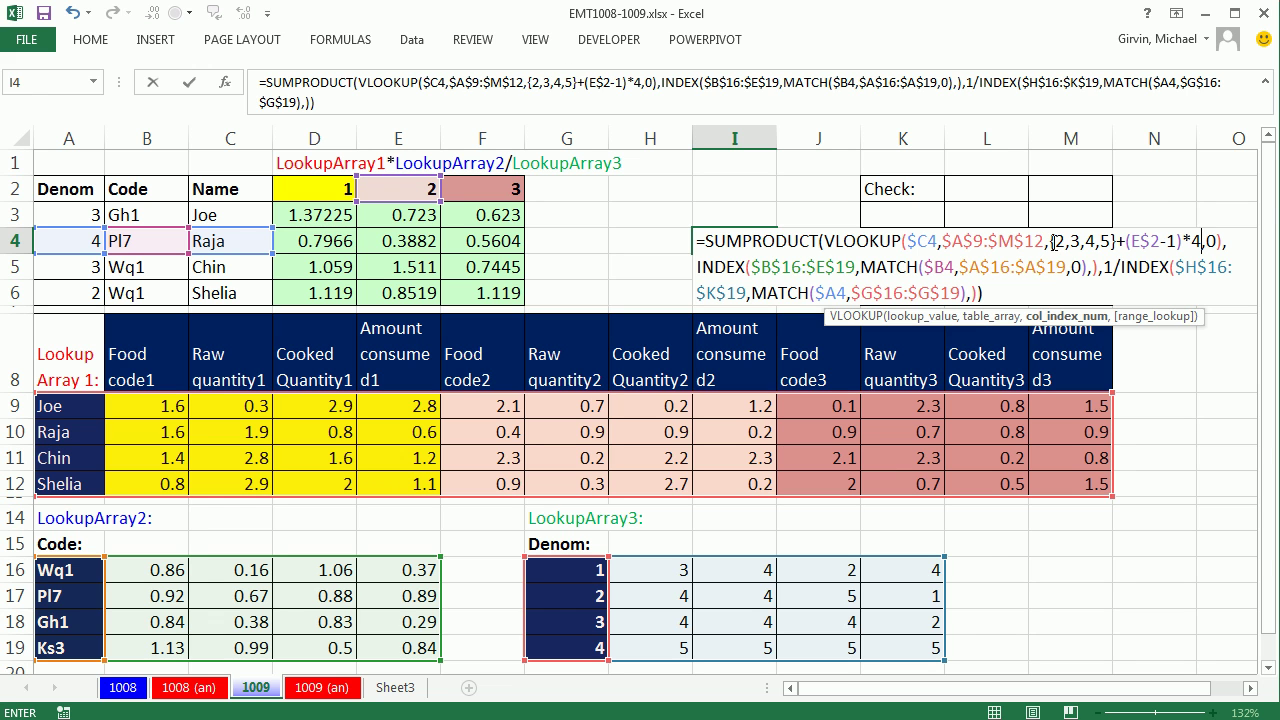
key(ctrl+Return)
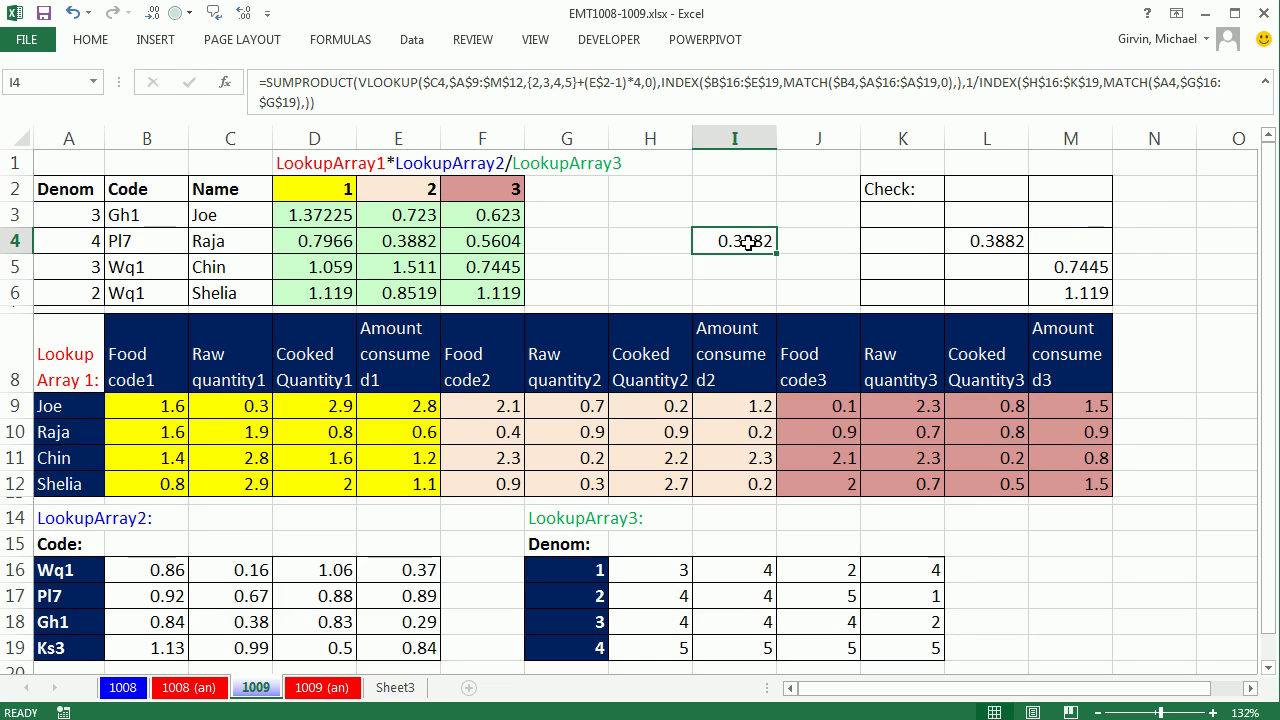
Step: Evaluate the VLOOKUP's column index argument inside I4's formula, then undo the evaluation and re-enter the formula unchanged
key(F2)
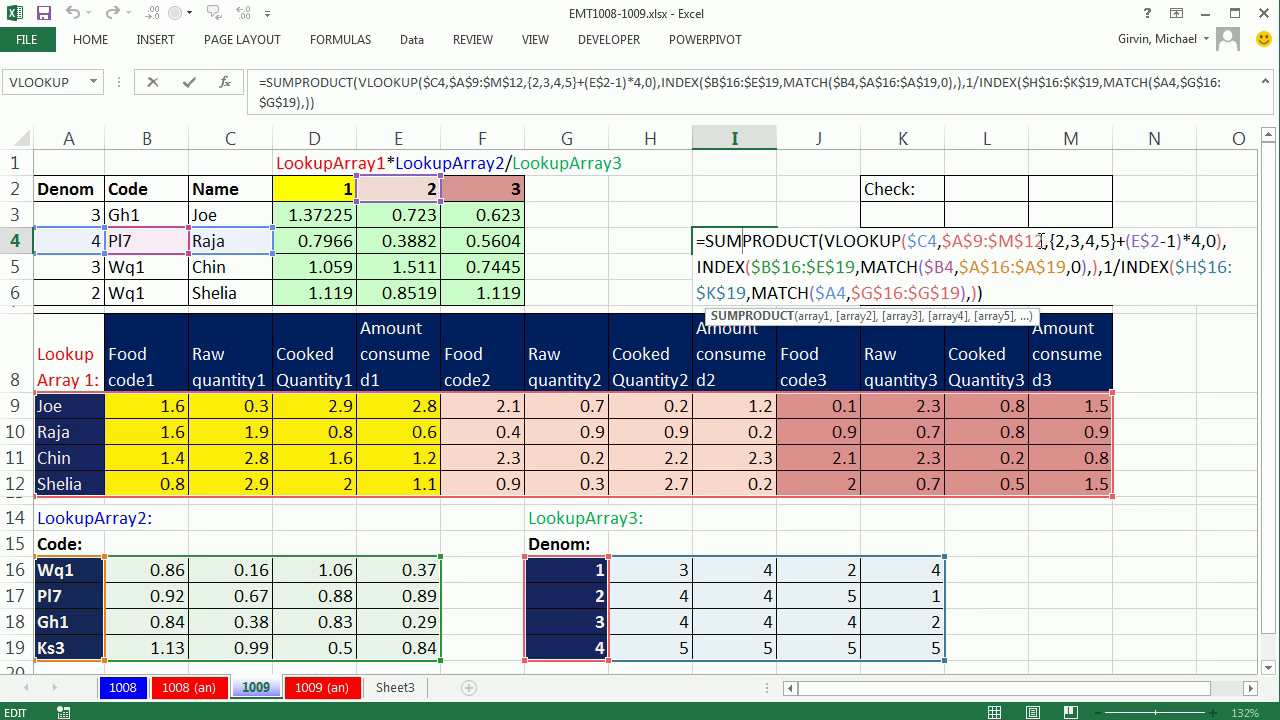
click(1050, 241)
click(1052, 316)
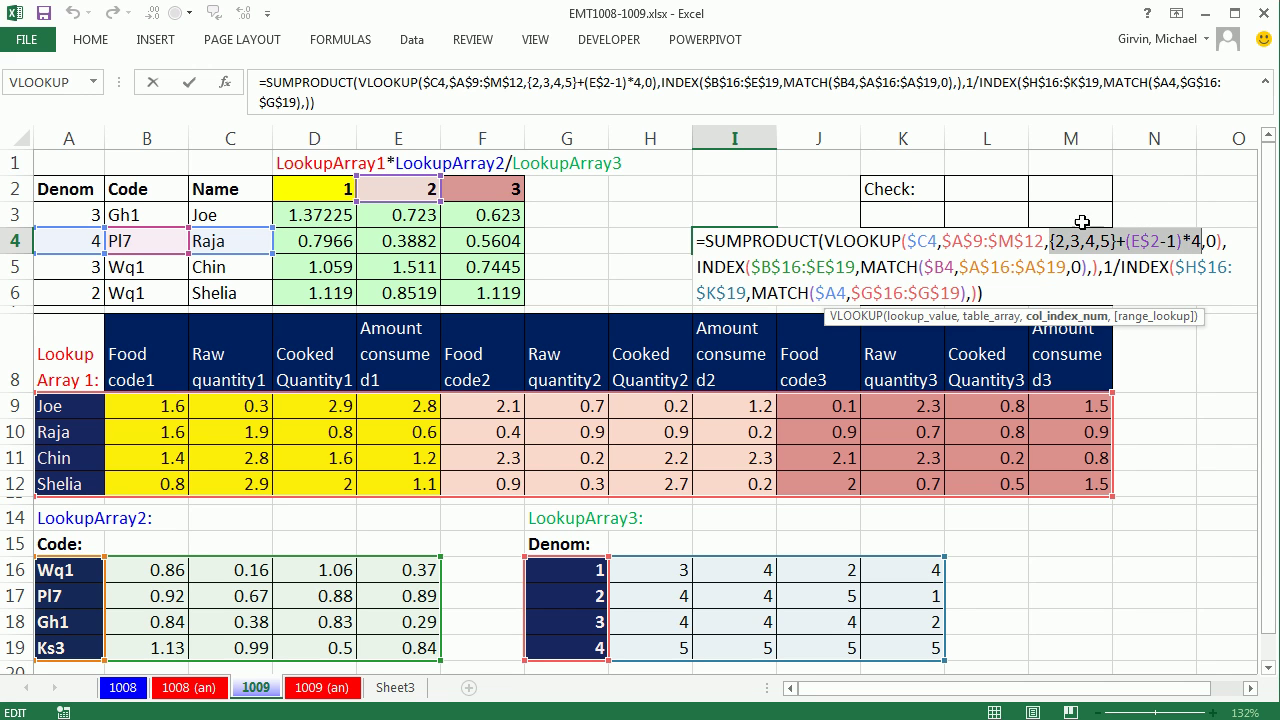
key(F9)
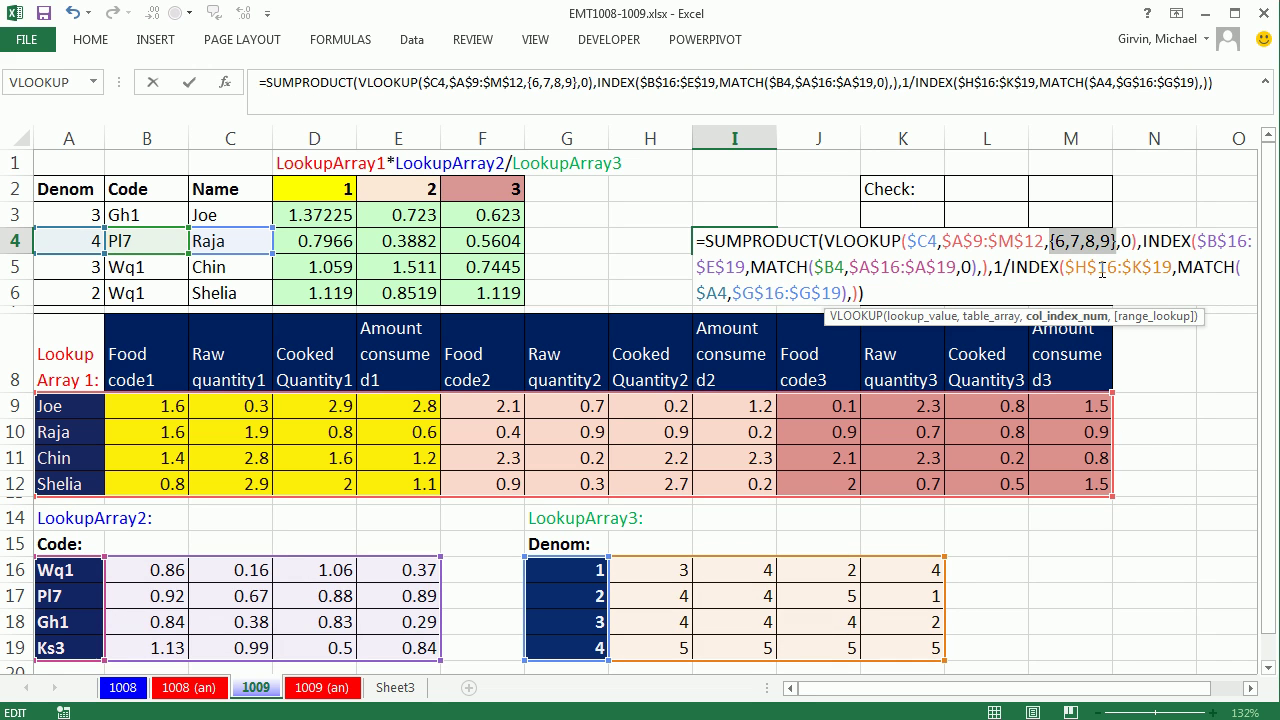
key(ctrl+z)
key(ctrl+Return)
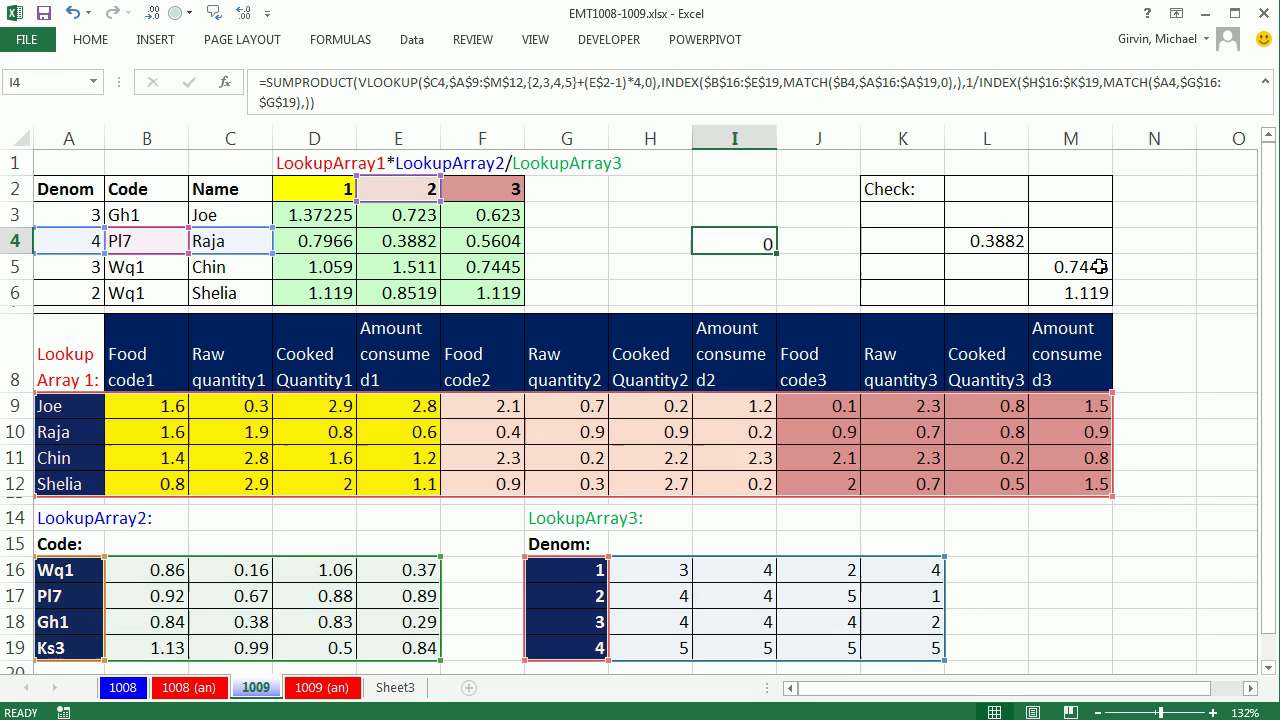
Step: Copy I4's formula into H4 and J4, and evaluate the VLOOKUP's column index argument in H4 without keeping the evaluated array
drag(777, 254, 634, 240)
click(753, 240)
double_click(629, 239)
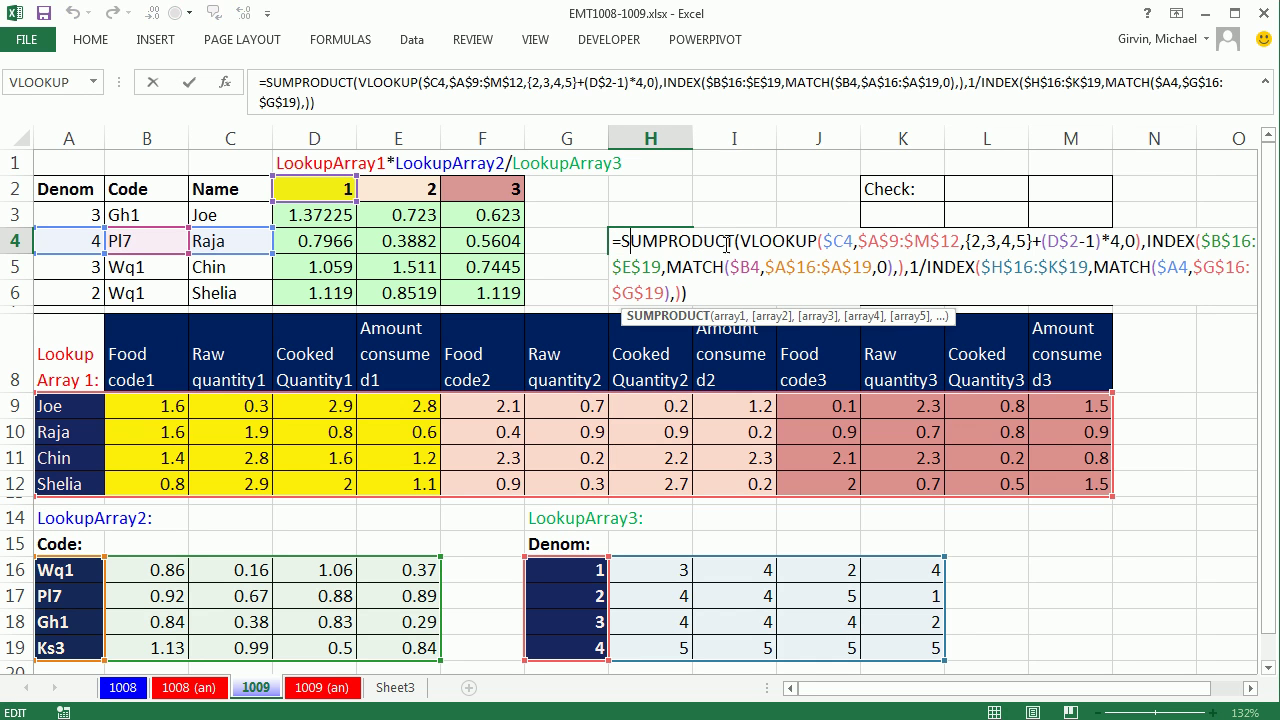
click(969, 241)
click(969, 317)
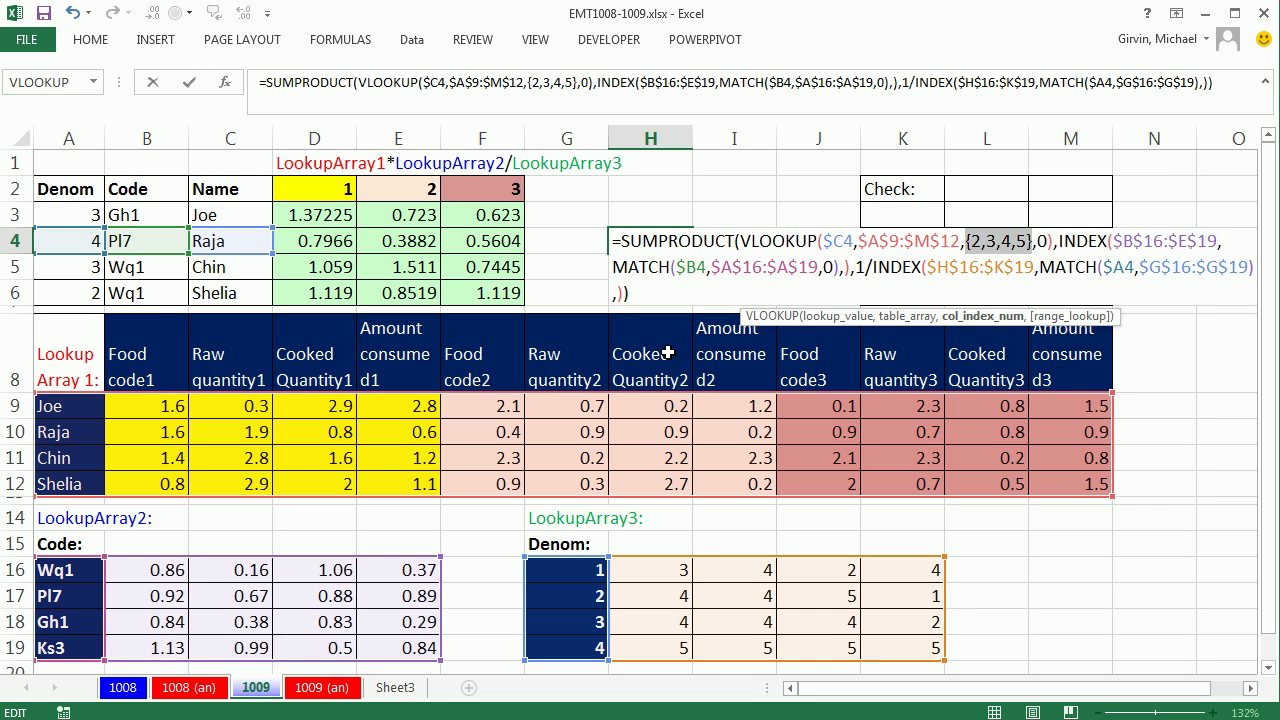
key(ctrl+Return)
Step: Evaluate the VLOOKUP's column index argument in J4's formula, and leave the cell without keeping the evaluated array
click(812, 248)
key(F2)
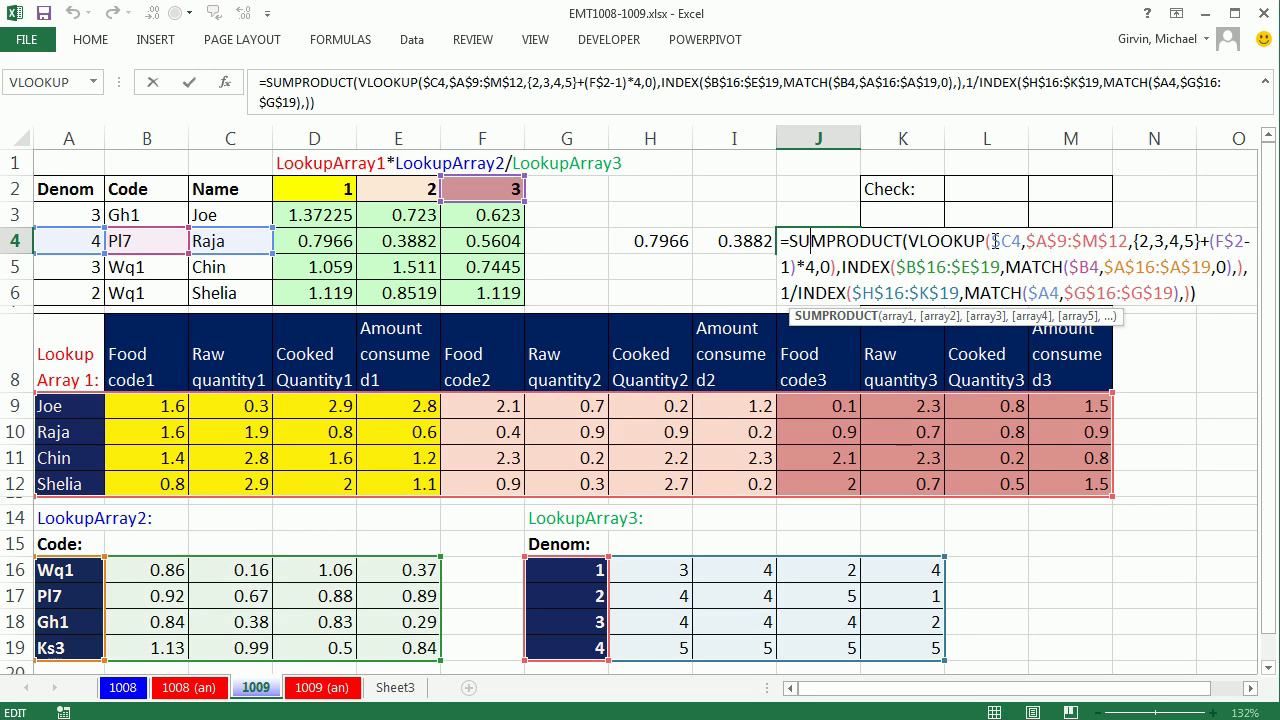
click(1136, 241)
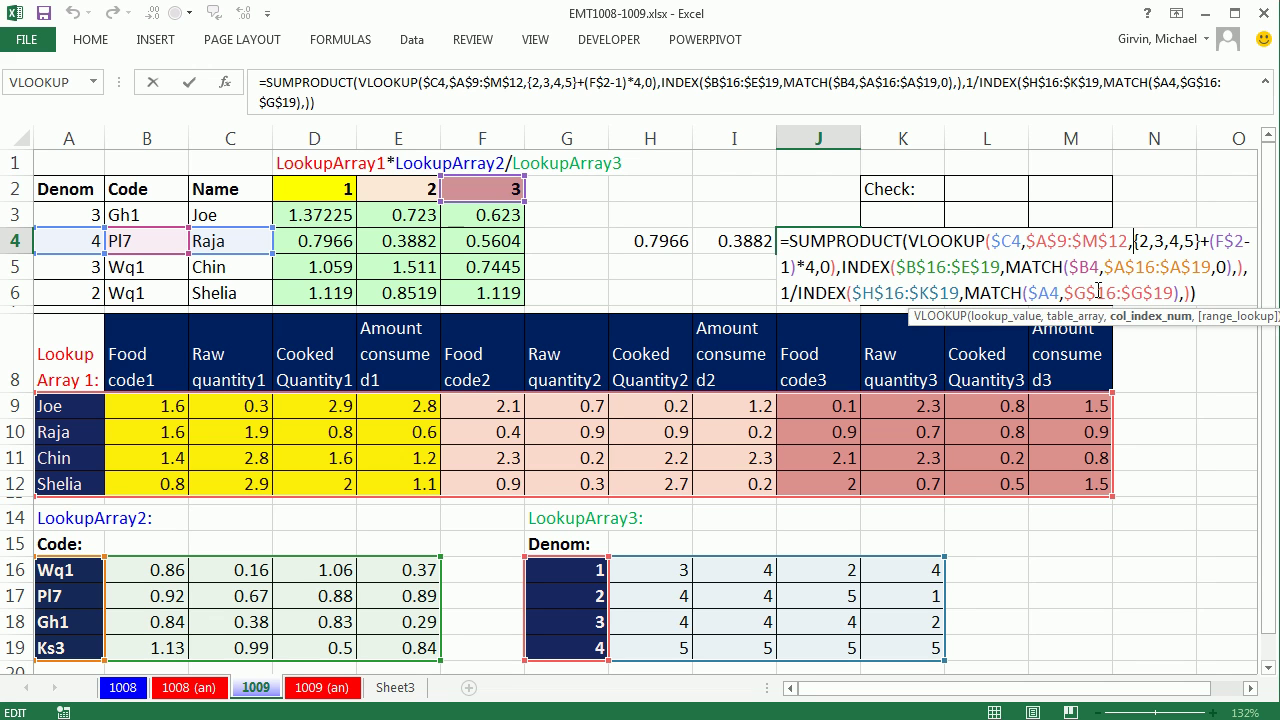
click(1151, 316)
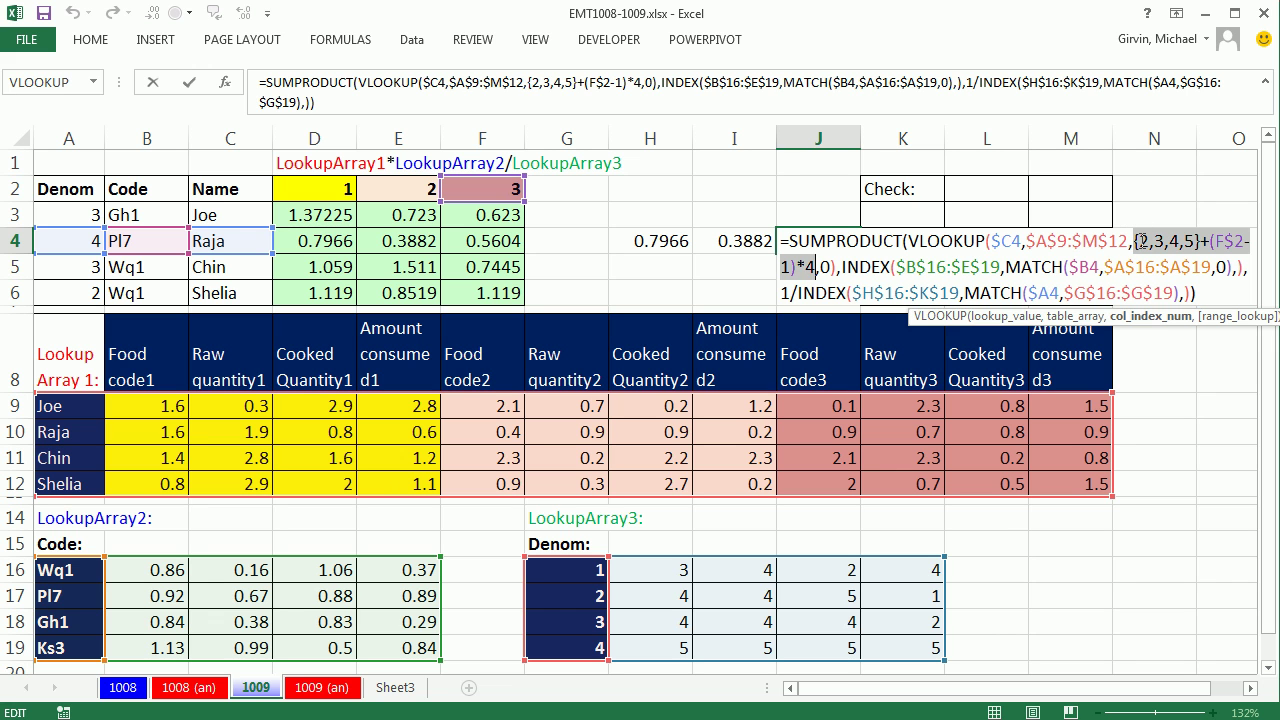
key(F9)
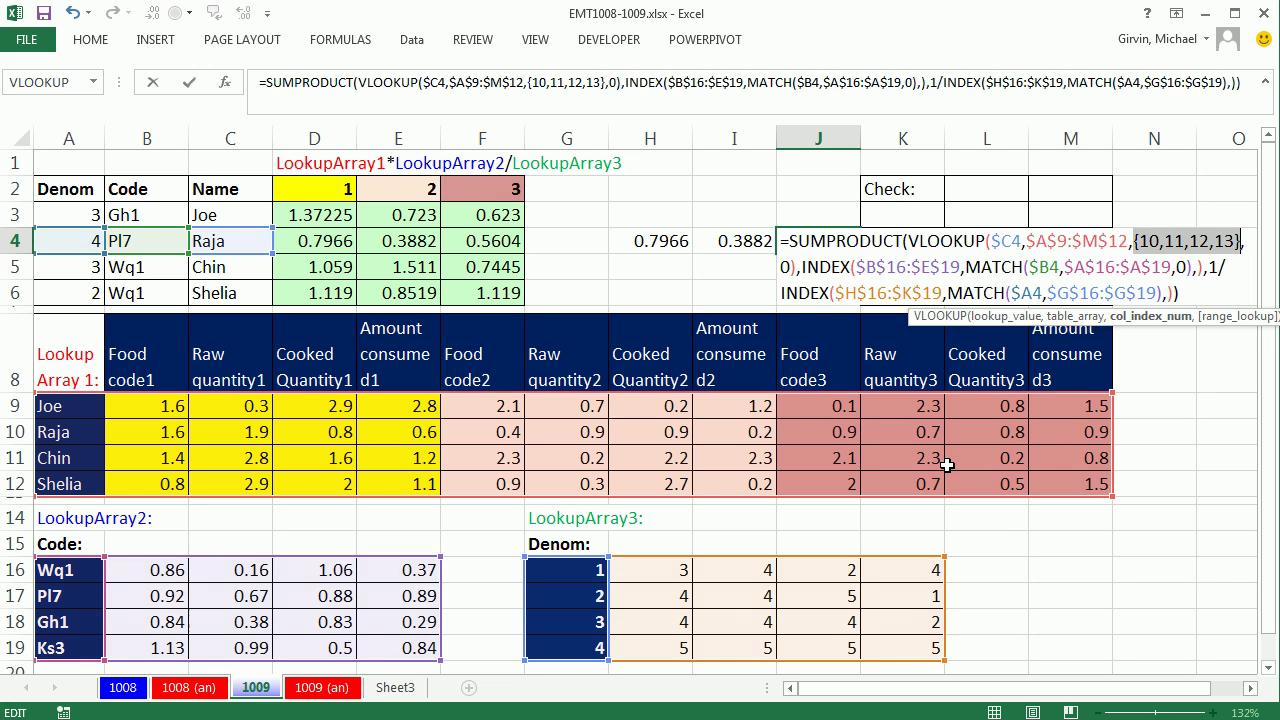
key(Escape)
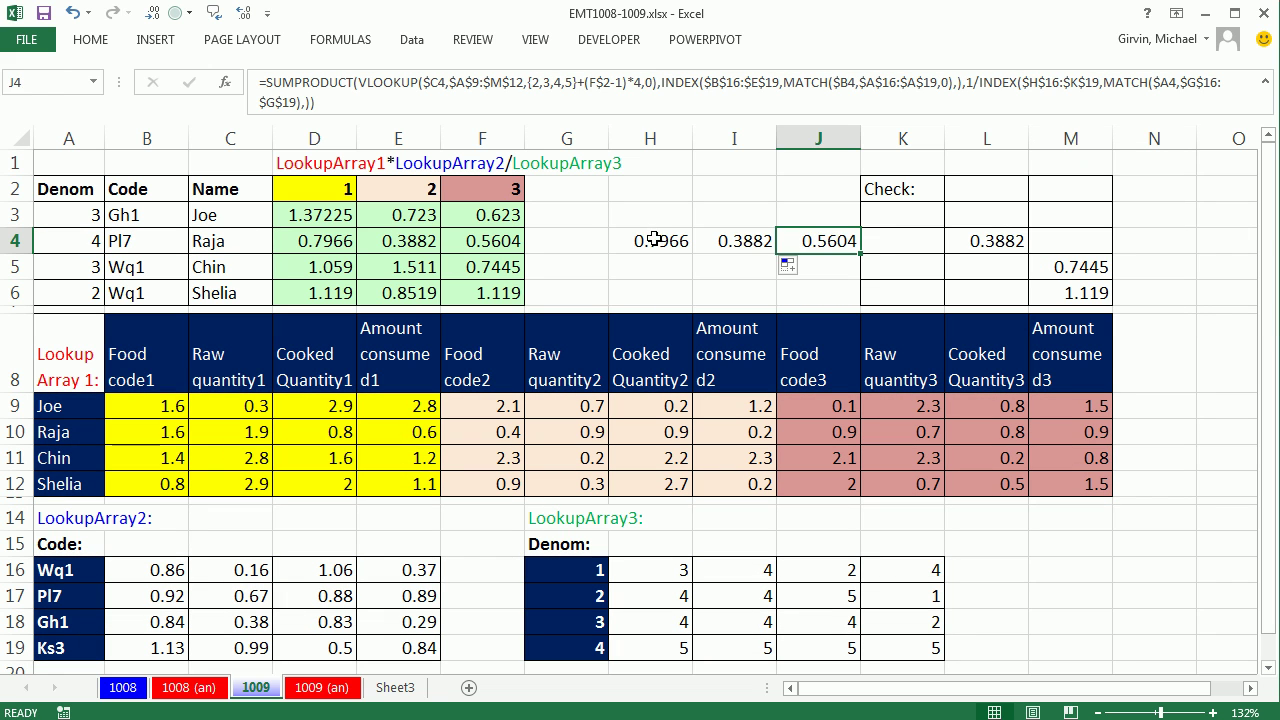
Step: Copy the H4:J4 formulas down through row 6 and up to row 3, and select the range H3:J6
drag(652, 240, 811, 246)
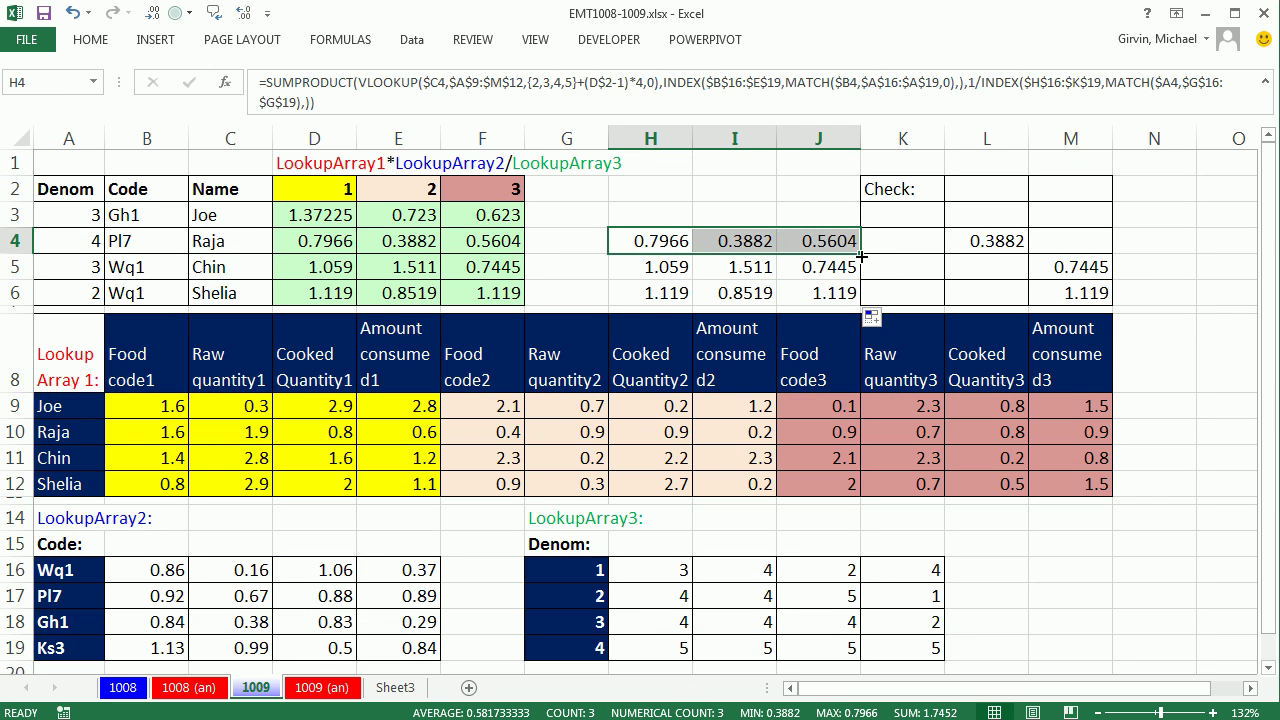
drag(861, 256, 860, 214)
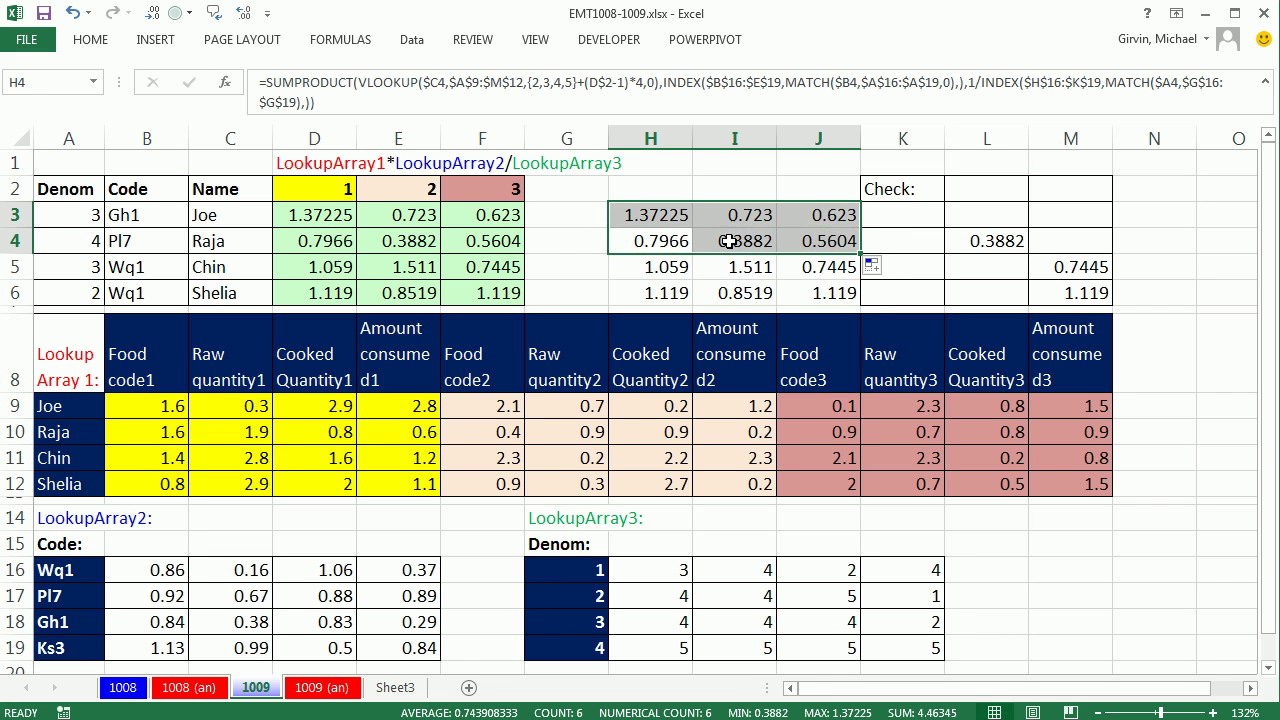
drag(651, 214, 825, 292)
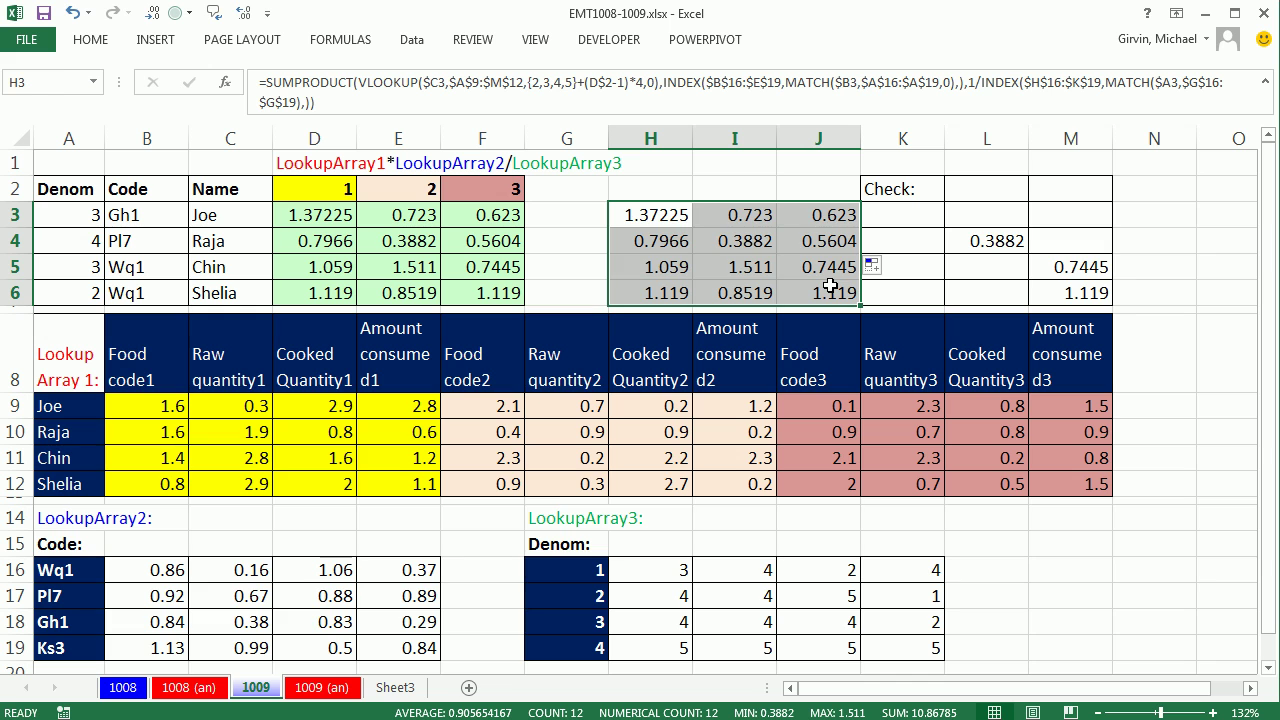
Step: Open H3's formula and examine the INDEX row number arguments and the 1/INDEX array used as SUMPRODUCT's third argument
key(F2)
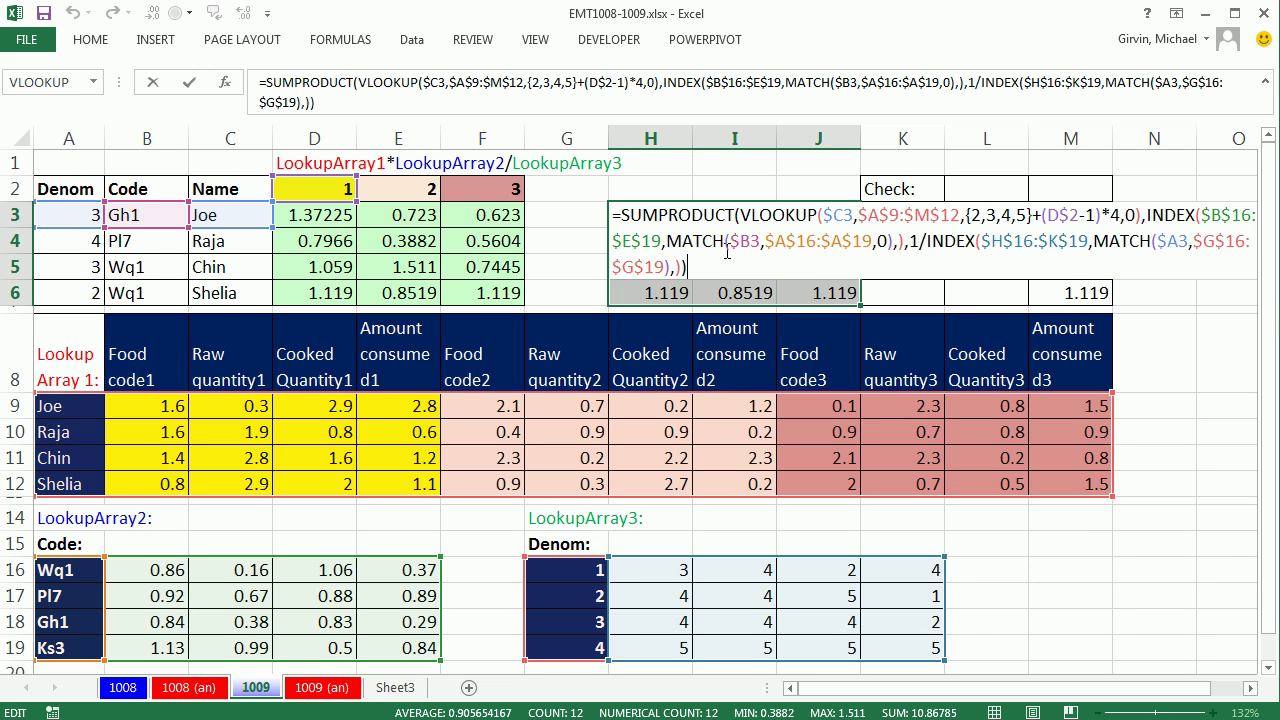
click(667, 243)
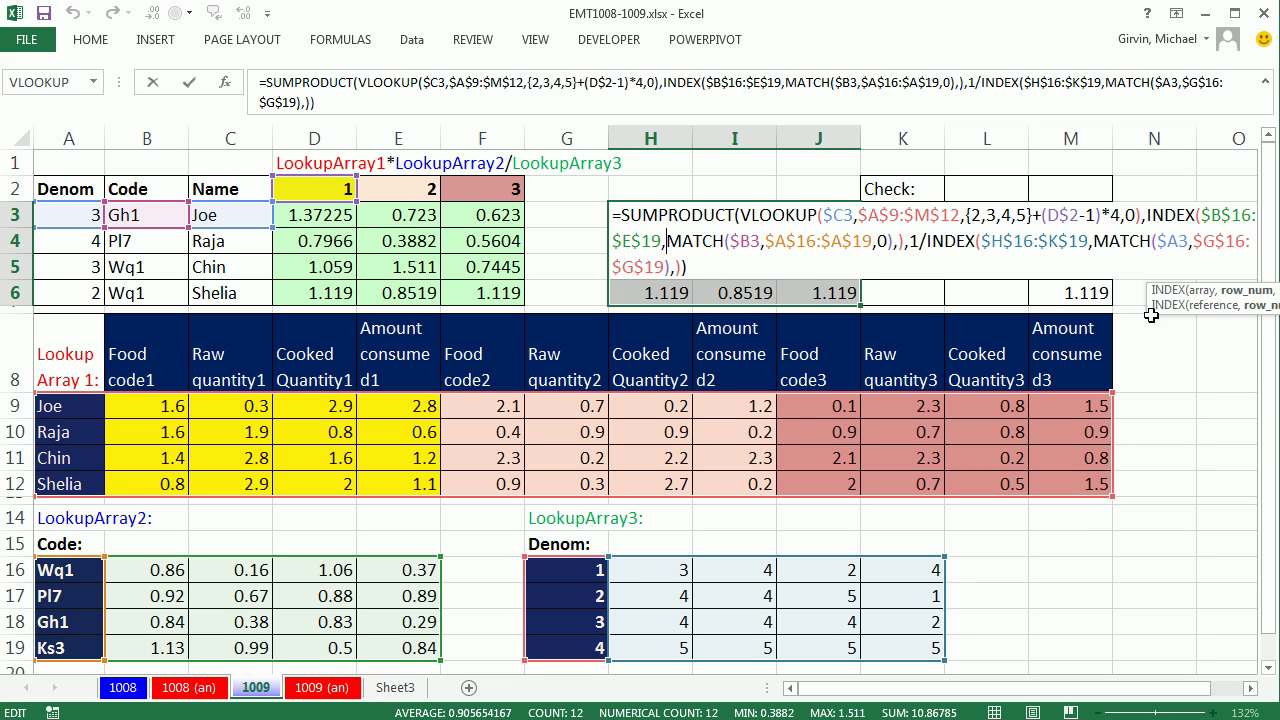
drag(1152, 298, 781, 289)
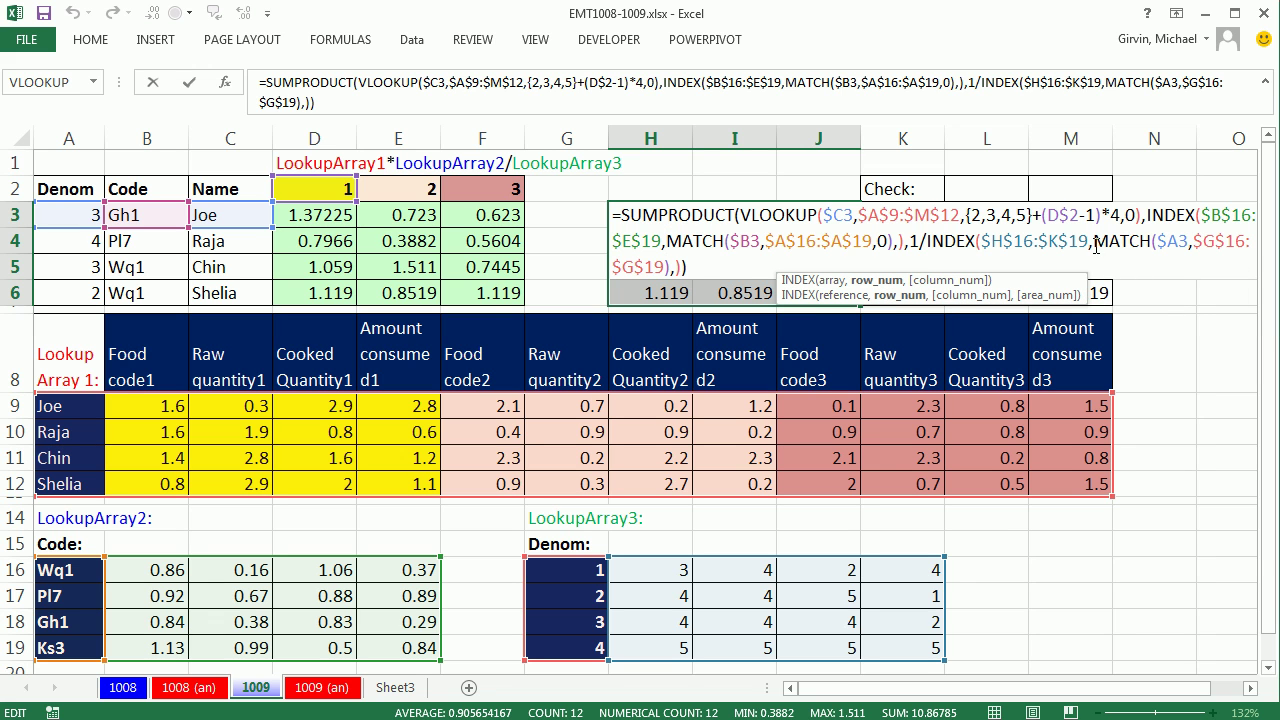
click(912, 250)
click(972, 281)
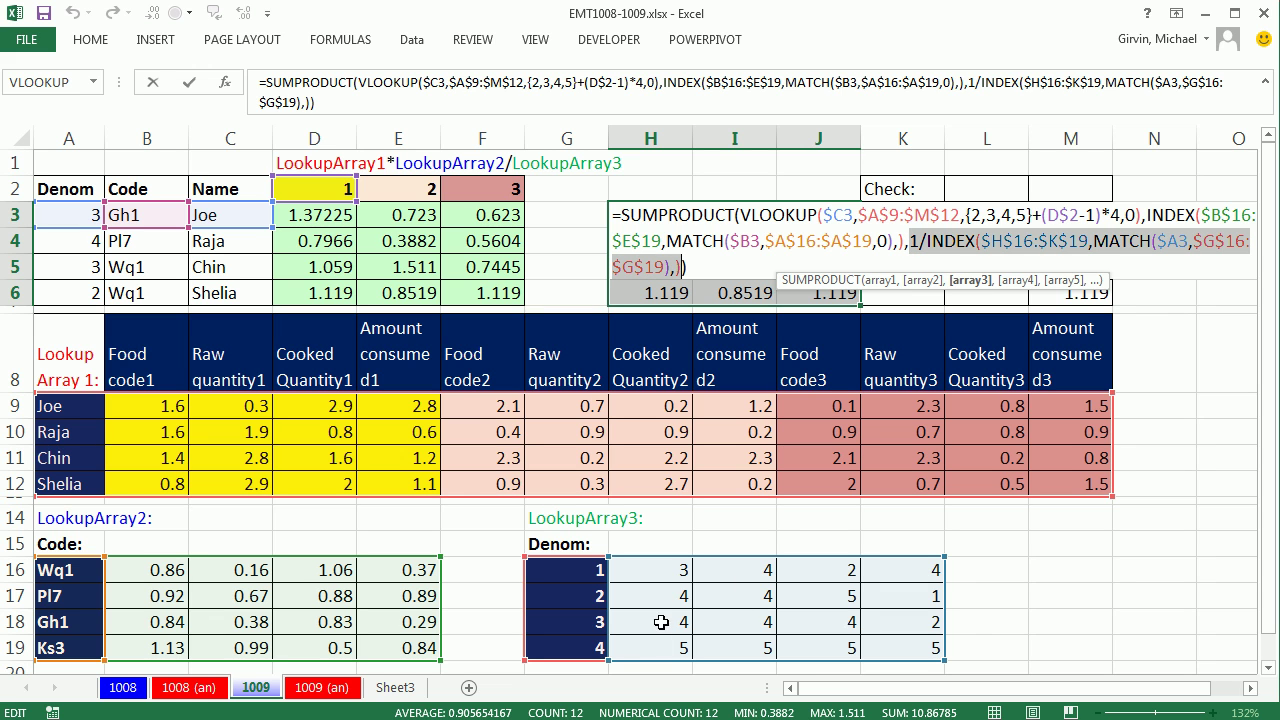
click(1098, 250)
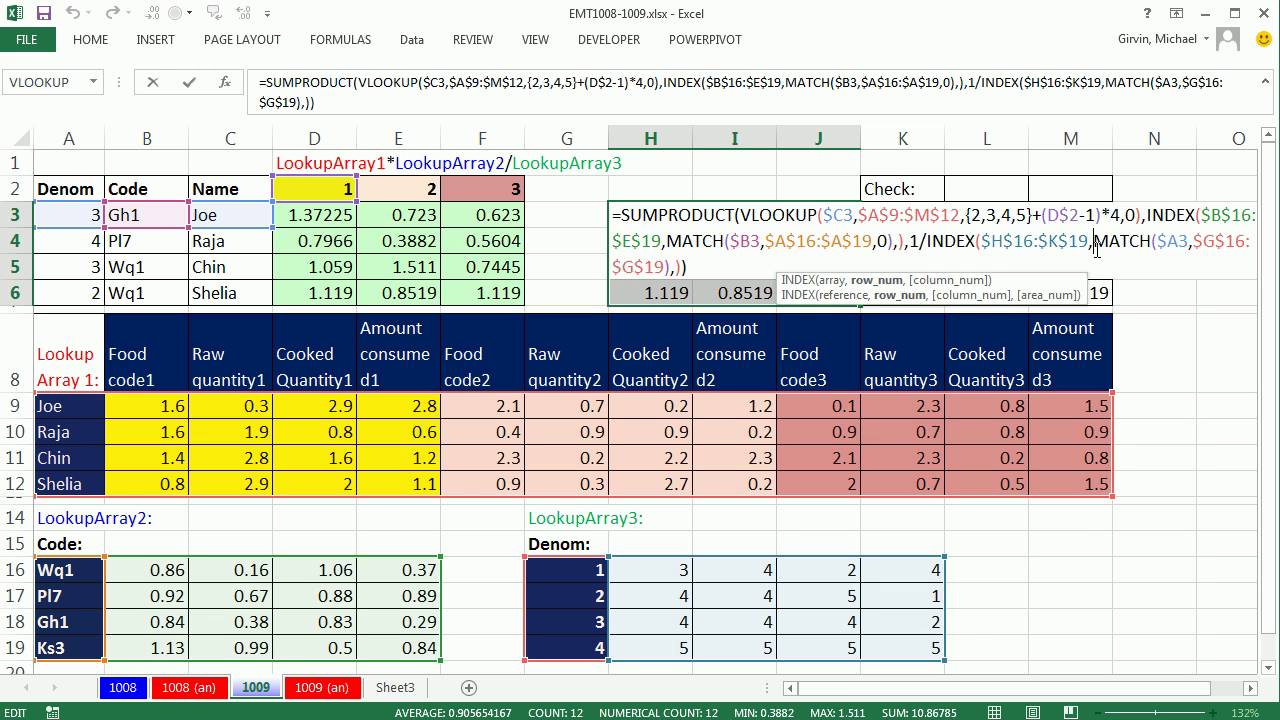
mouse_move(903, 290)
mouse_down()
mouse_move(790, 290)
mouse_move(905, 273)
mouse_up()
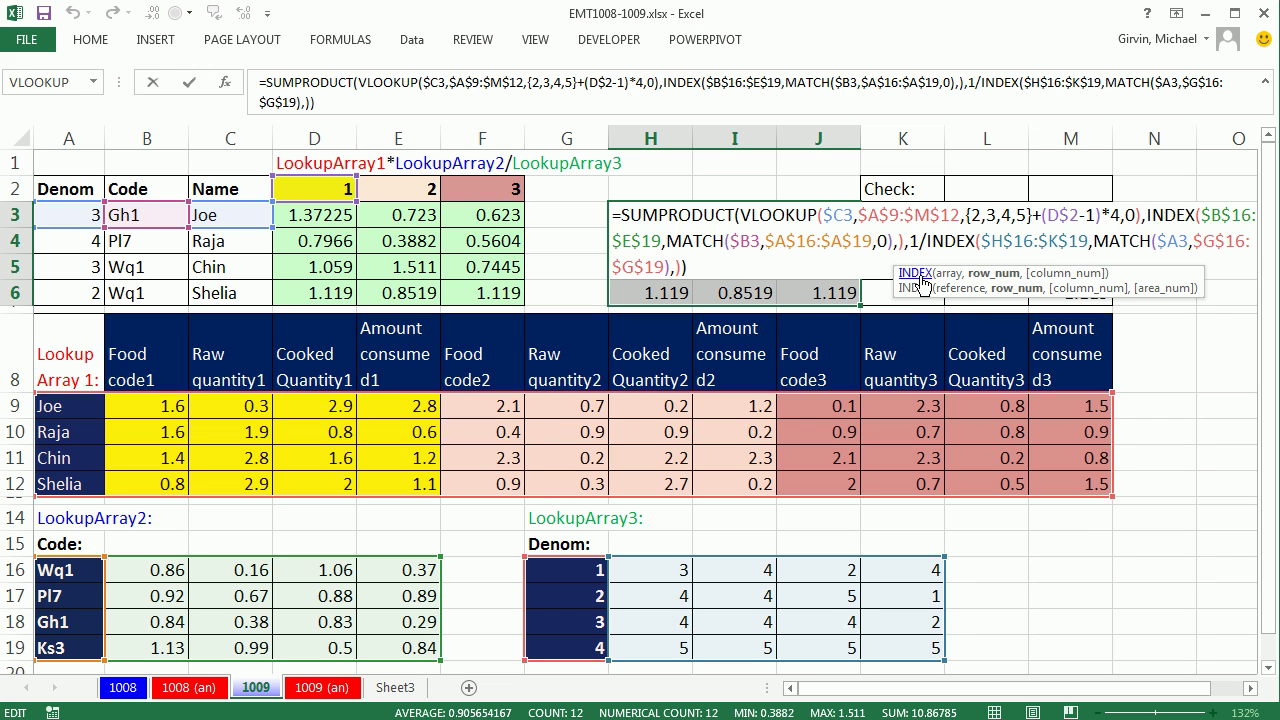
Step: Replace the MATCH row number argument of the 1/INDEX part with $A3, and enter the formula in all of H3:J6
click(1006, 274)
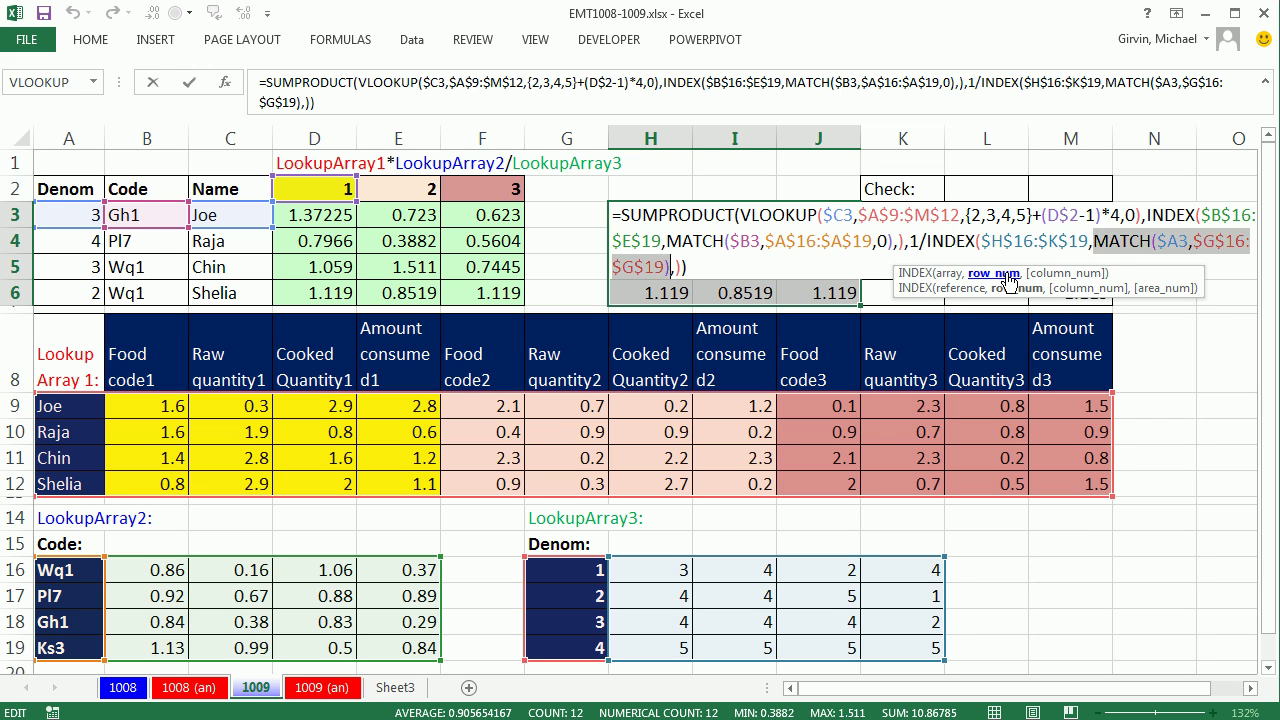
click(83, 215)
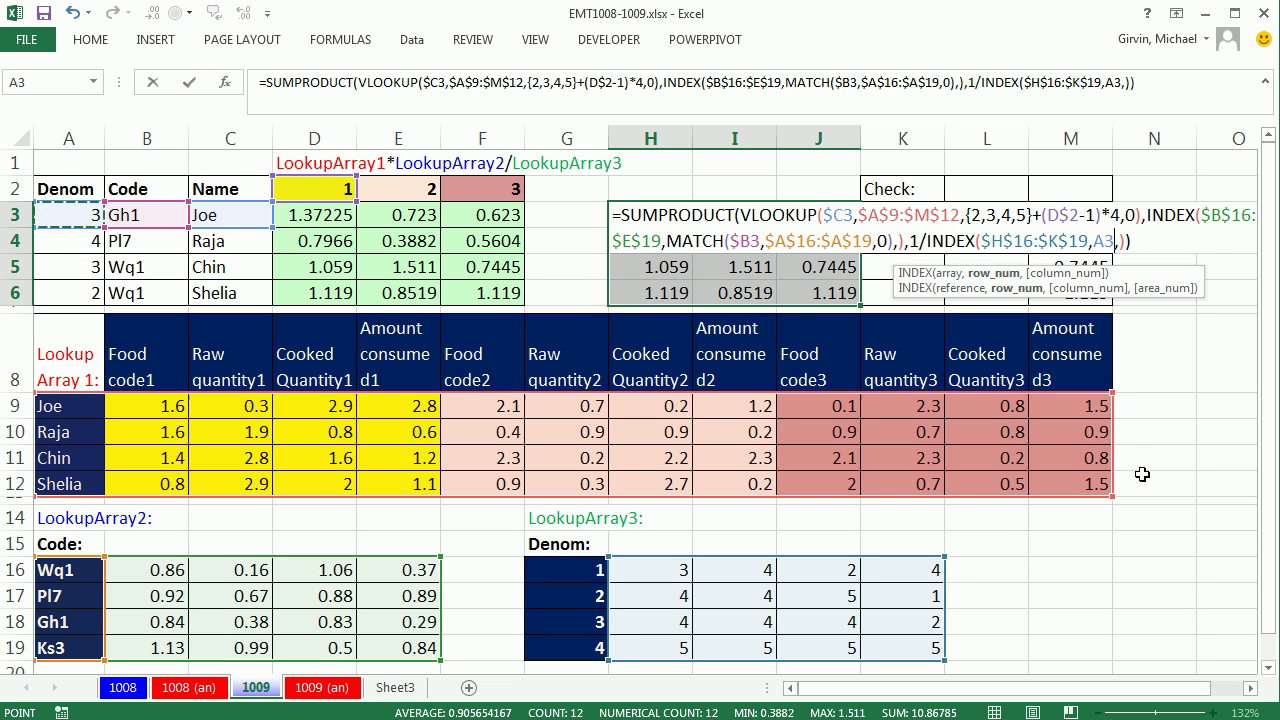
key(F4)
key(F4)
key(F4)
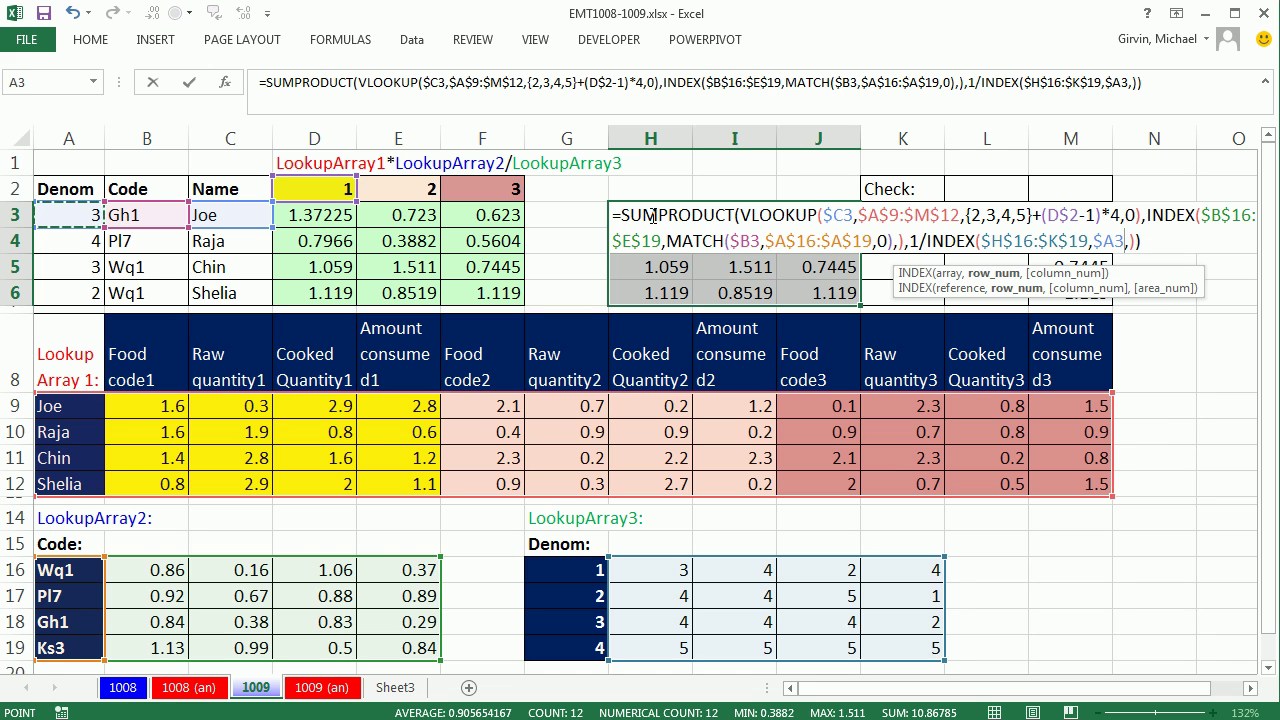
key(ctrl+Return)
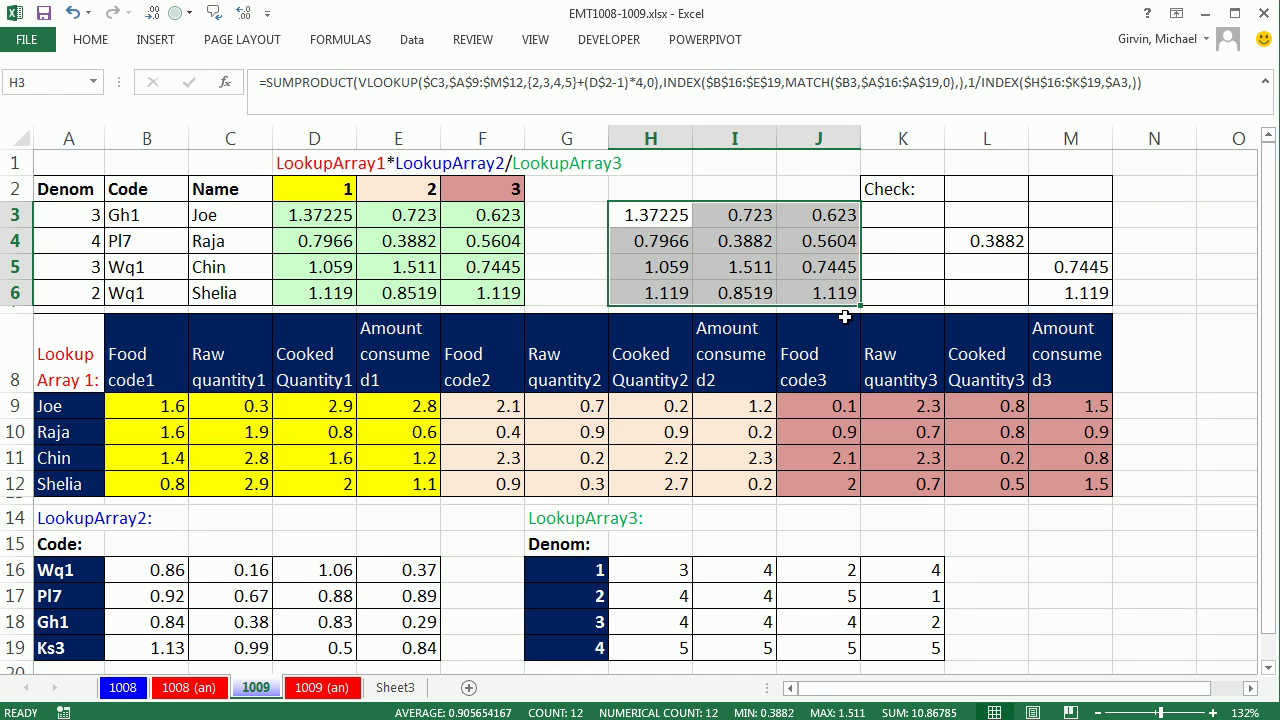
Step: Inspect the row number argument of the last INDEX in I4's formula, and open E4's CHOOSE formula for comparison
click(749, 241)
key(F2)
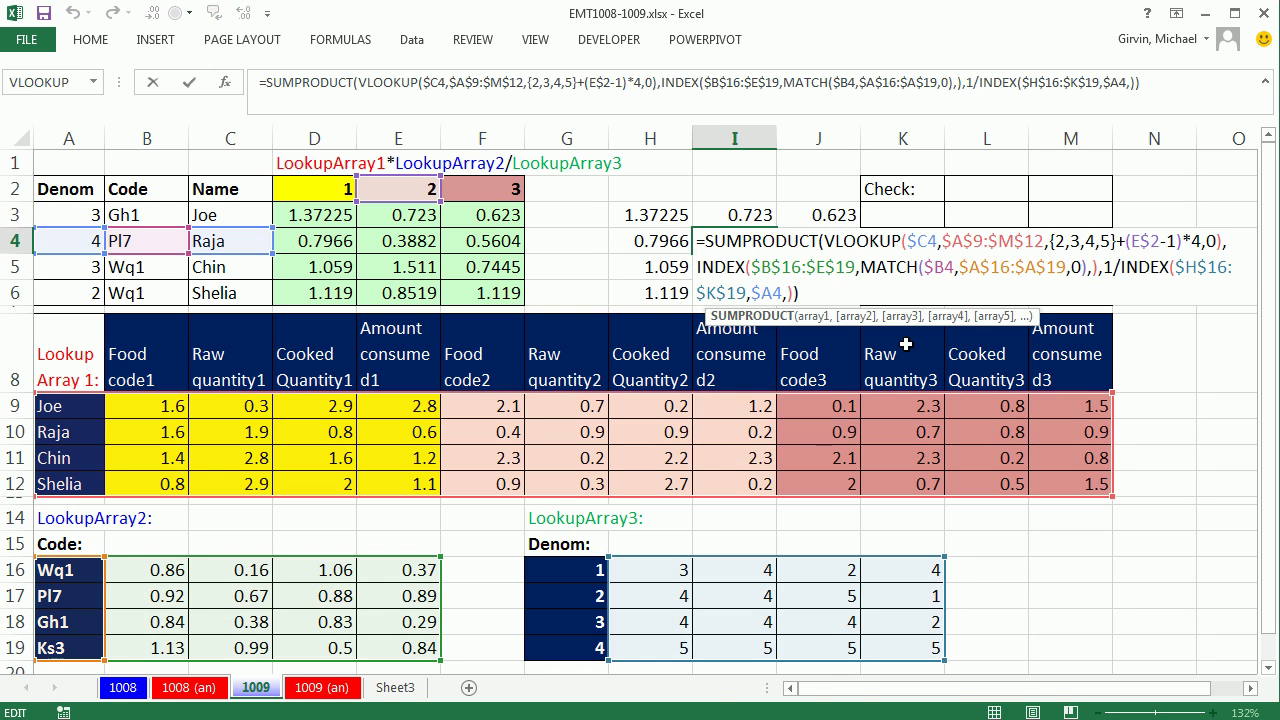
click(774, 293)
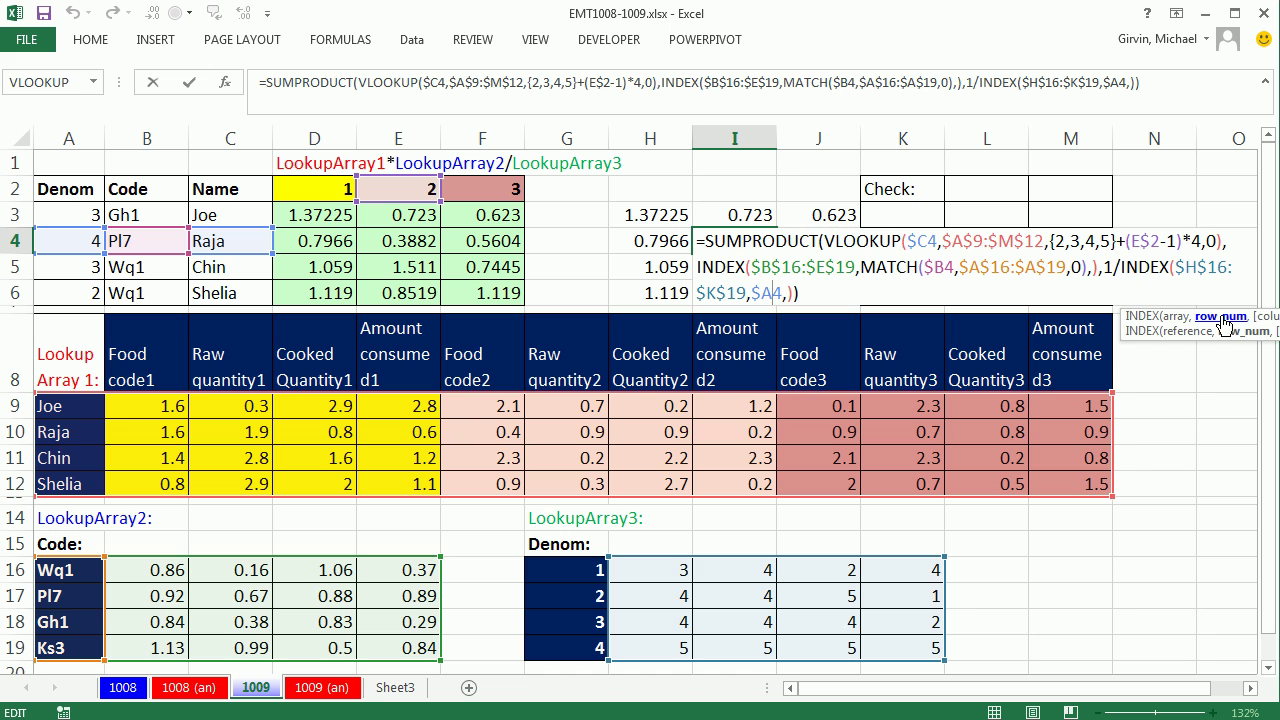
key(ctrl+Return)
double_click(406, 247)
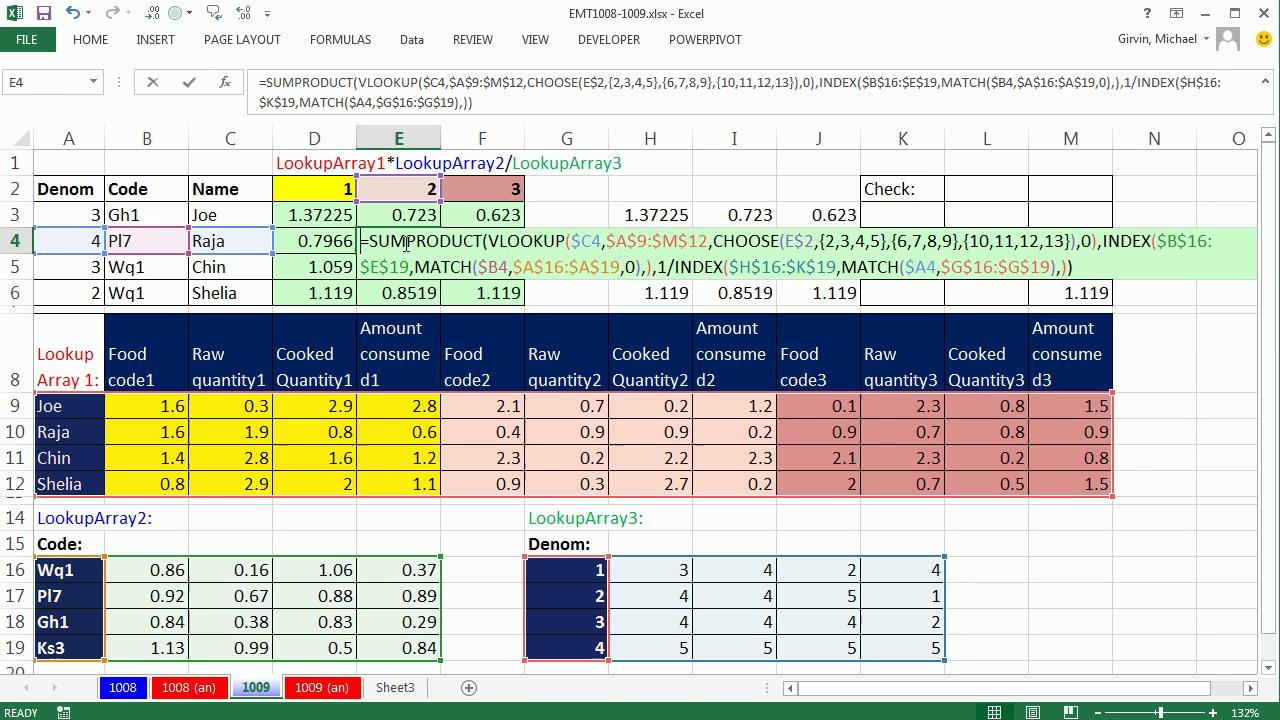